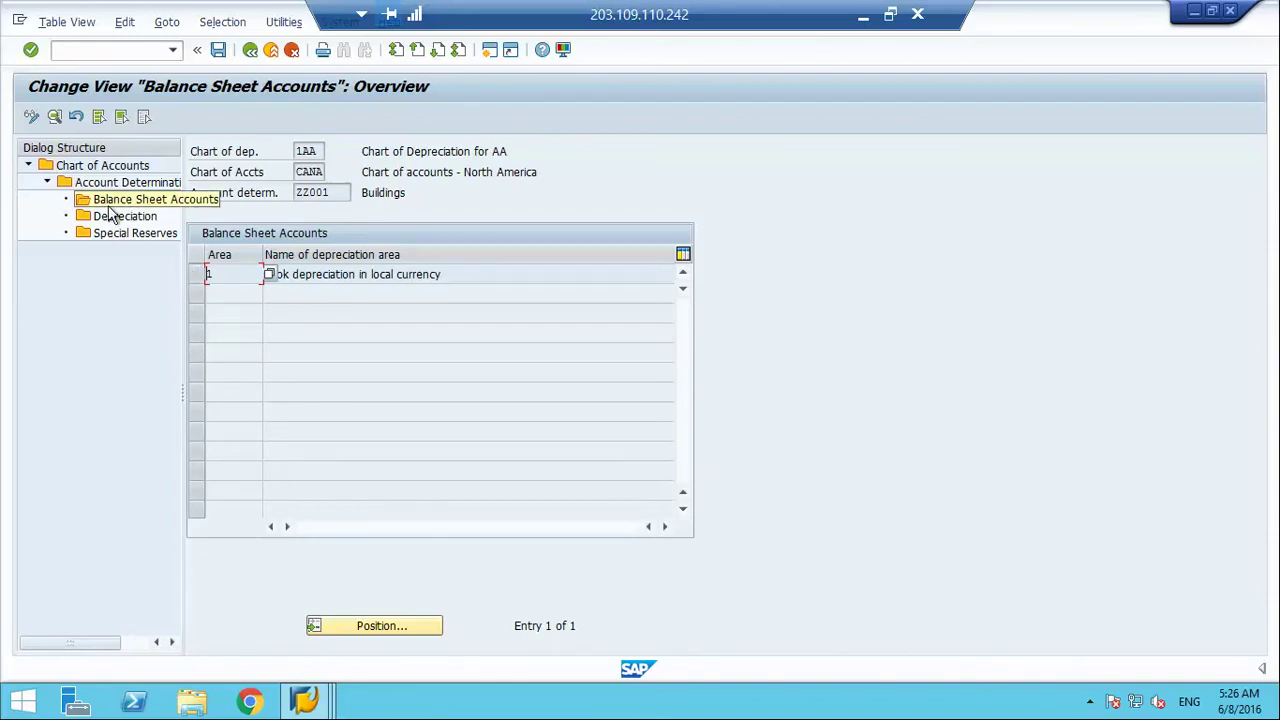
Step: Review the depreciation G/L account assignments of depreciation area 1 for account determination ZZ001 and return to the implementation guide
click(104, 222)
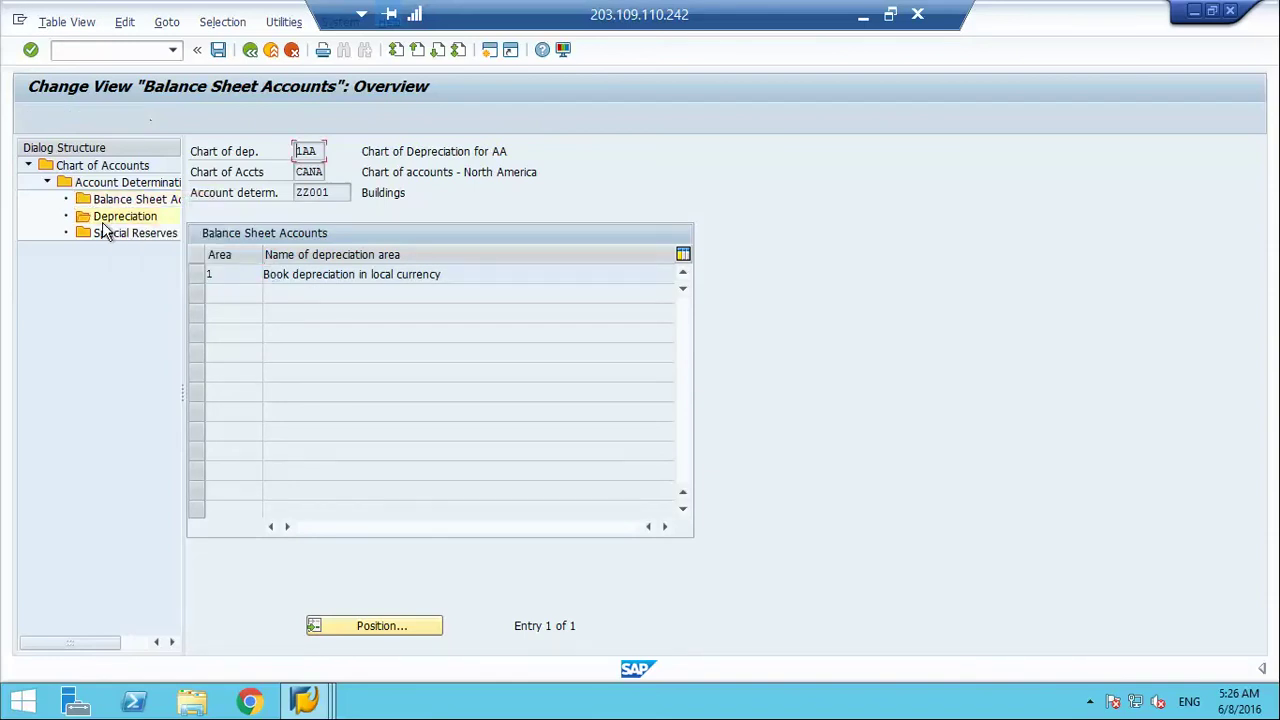
double_click(212, 276)
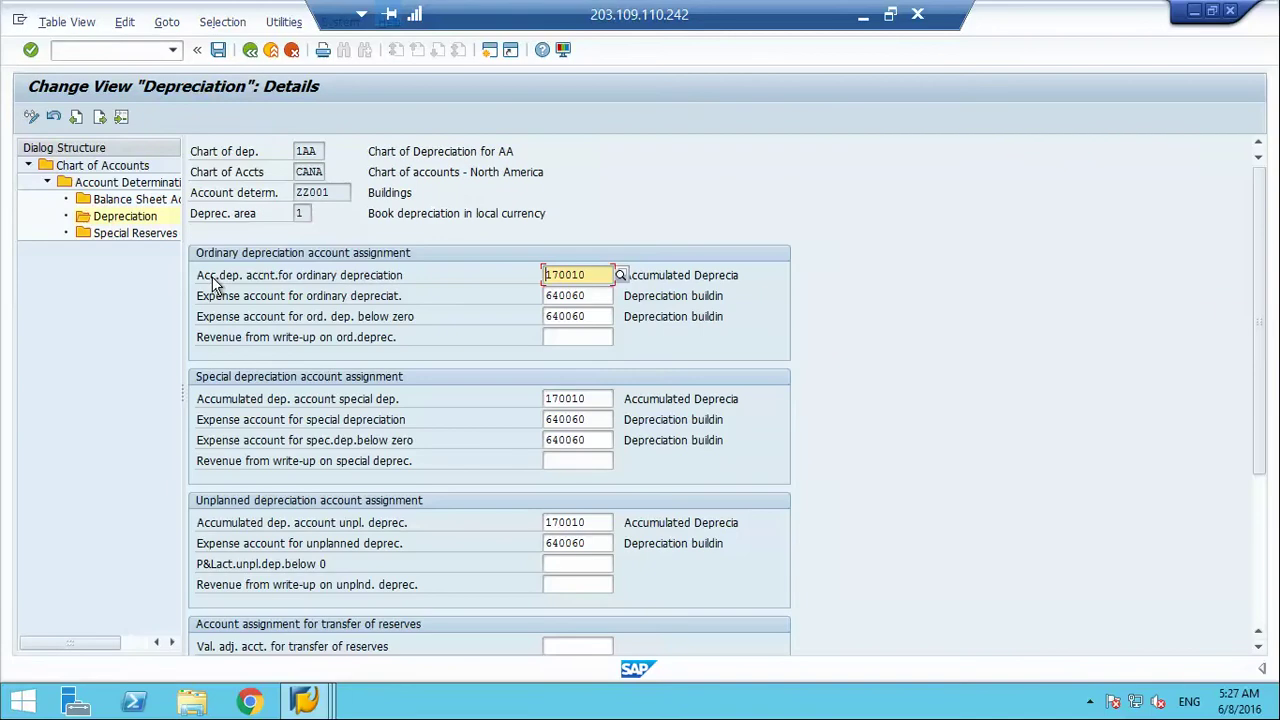
click(590, 275)
click(598, 296)
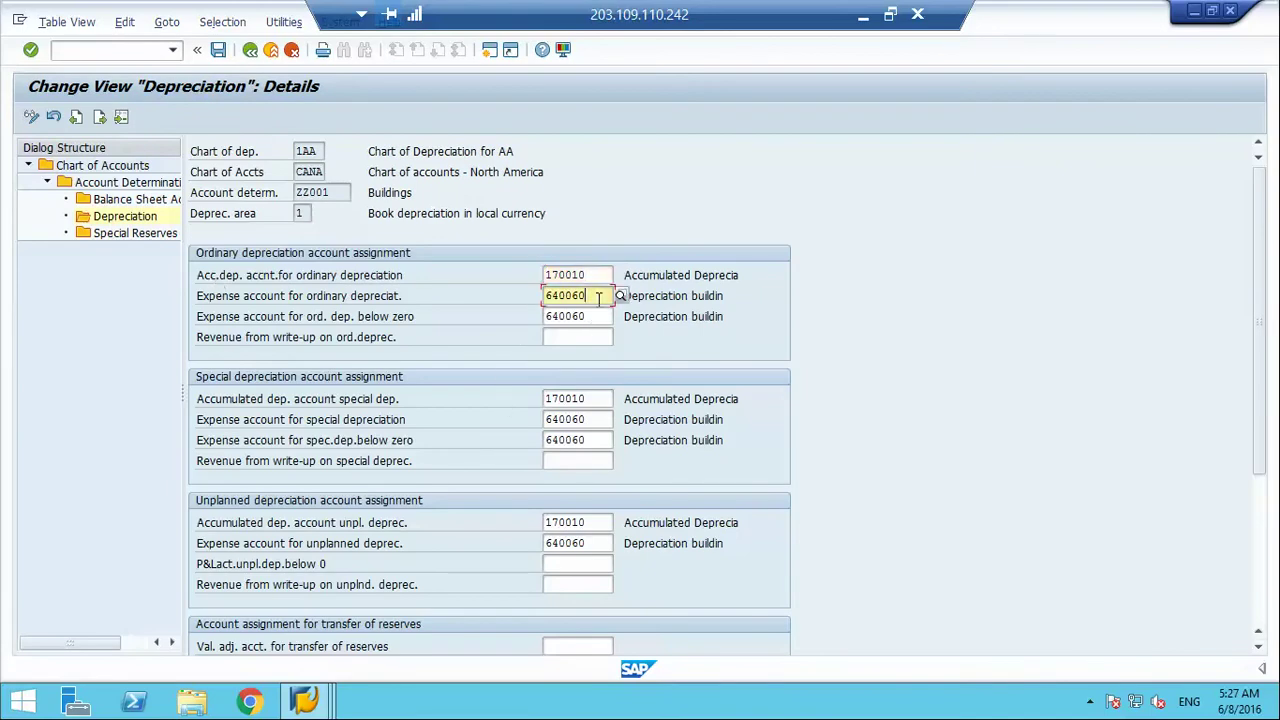
click(250, 50)
click(250, 50)
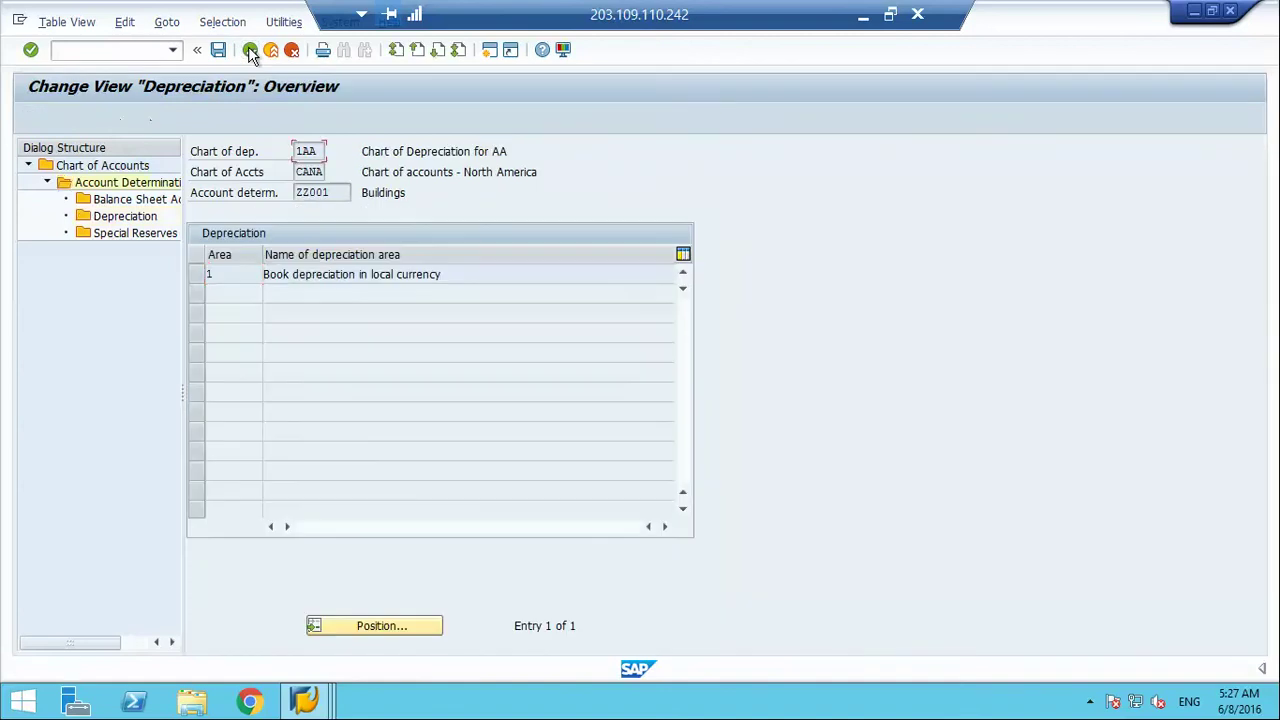
click(250, 50)
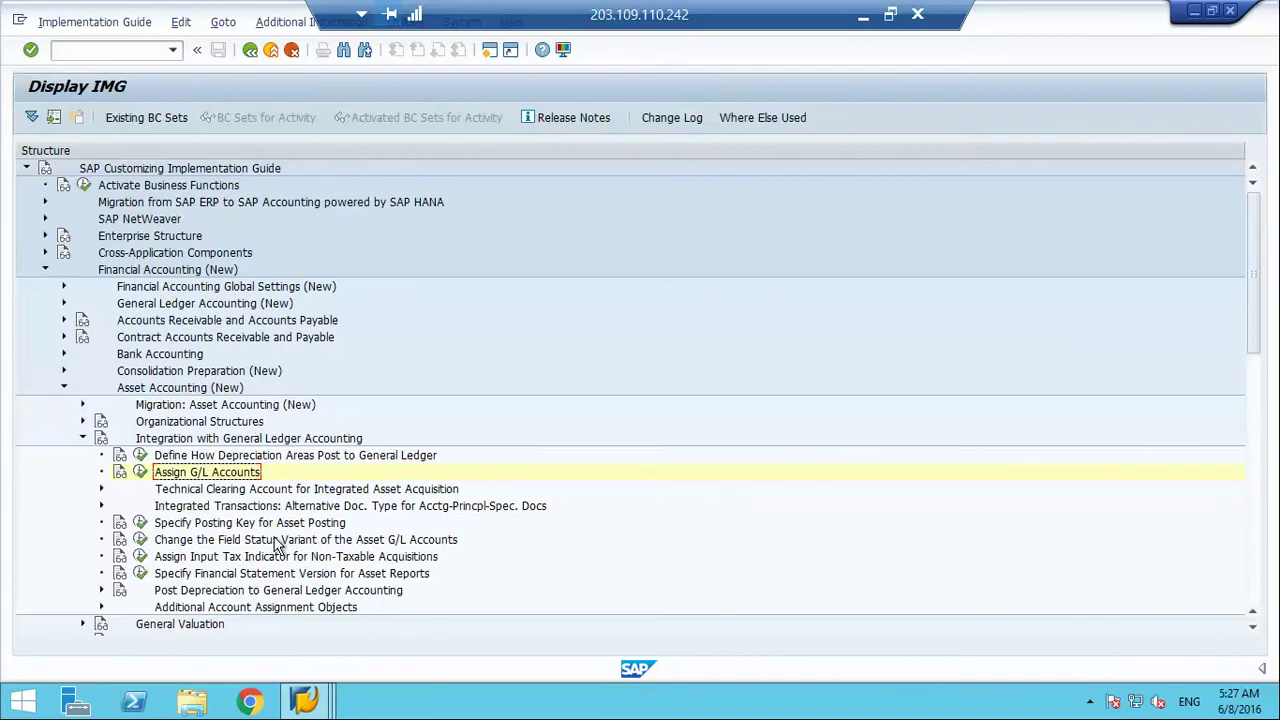
Step: Read the maximized documentation of the activity Define Technical Clearing Account for Integrated Asset Acquisition
click(258, 490)
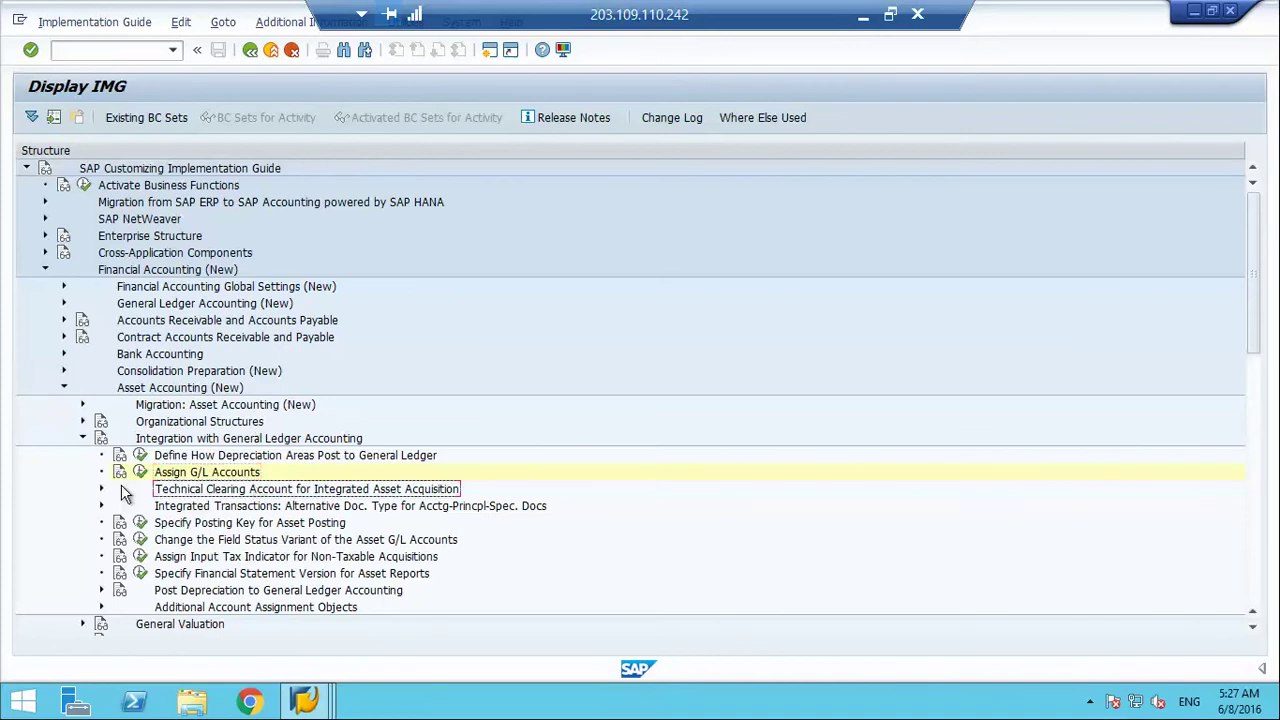
click(100, 487)
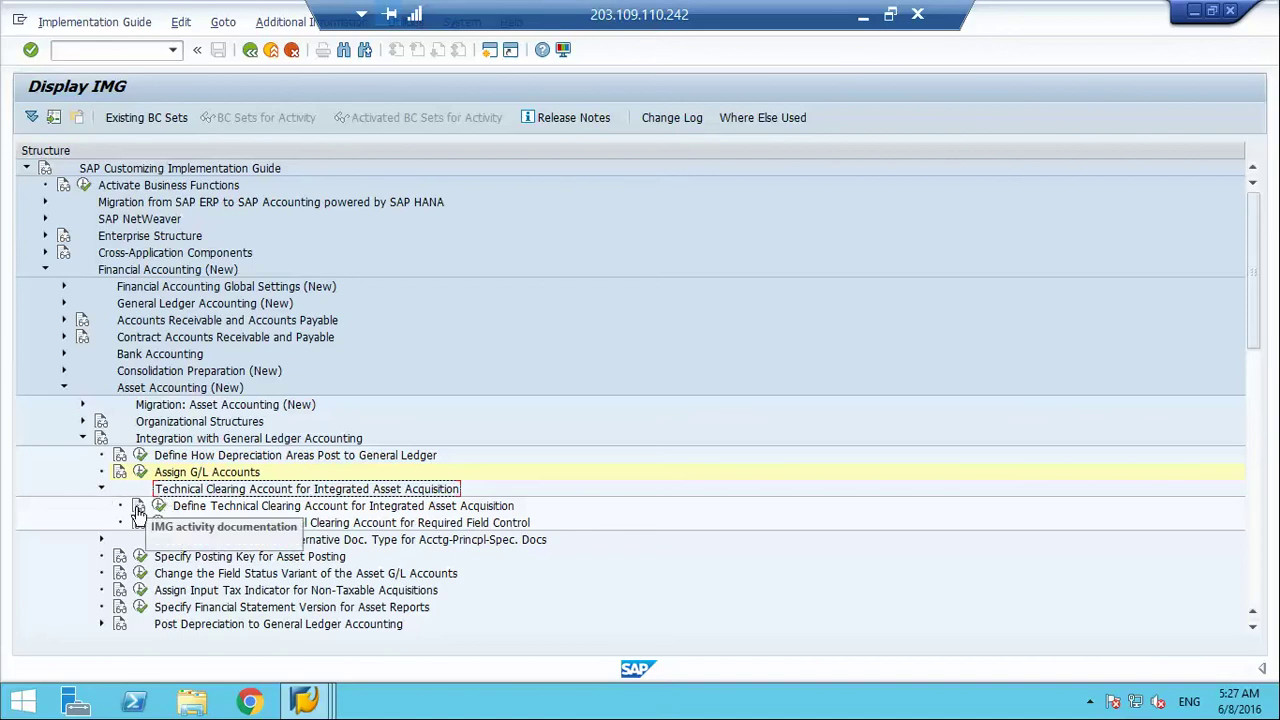
click(138, 508)
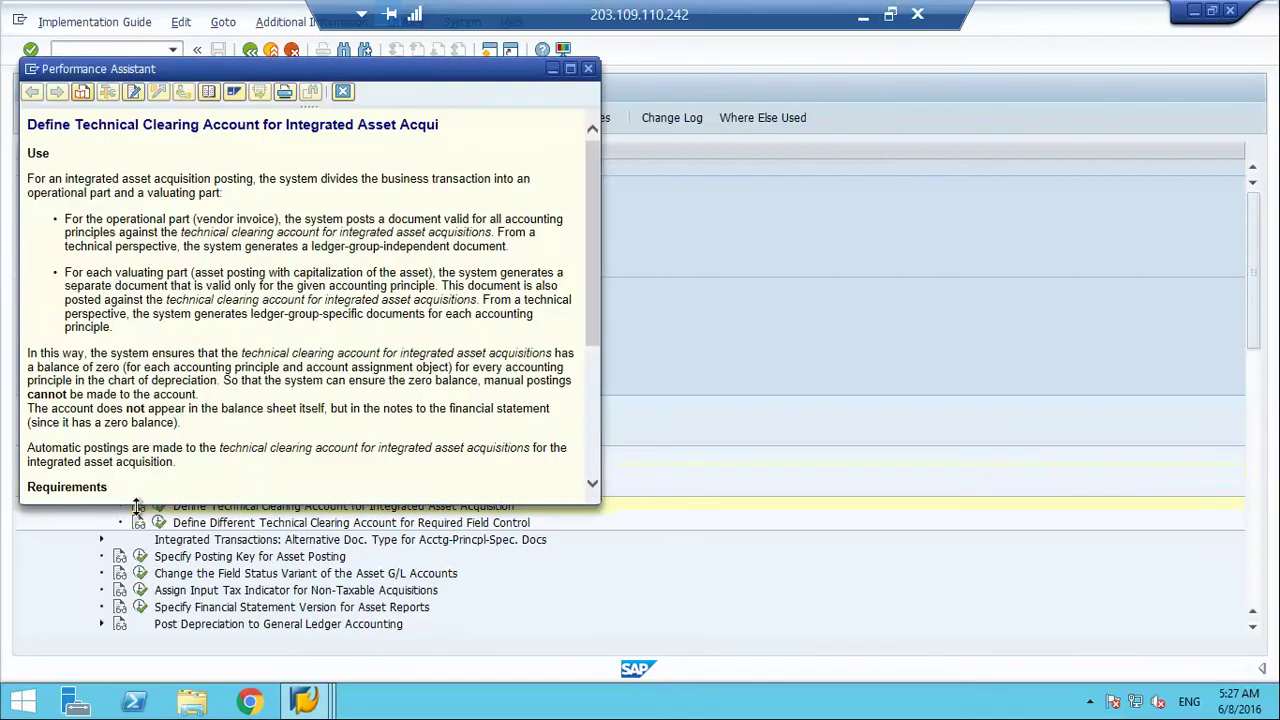
click(570, 68)
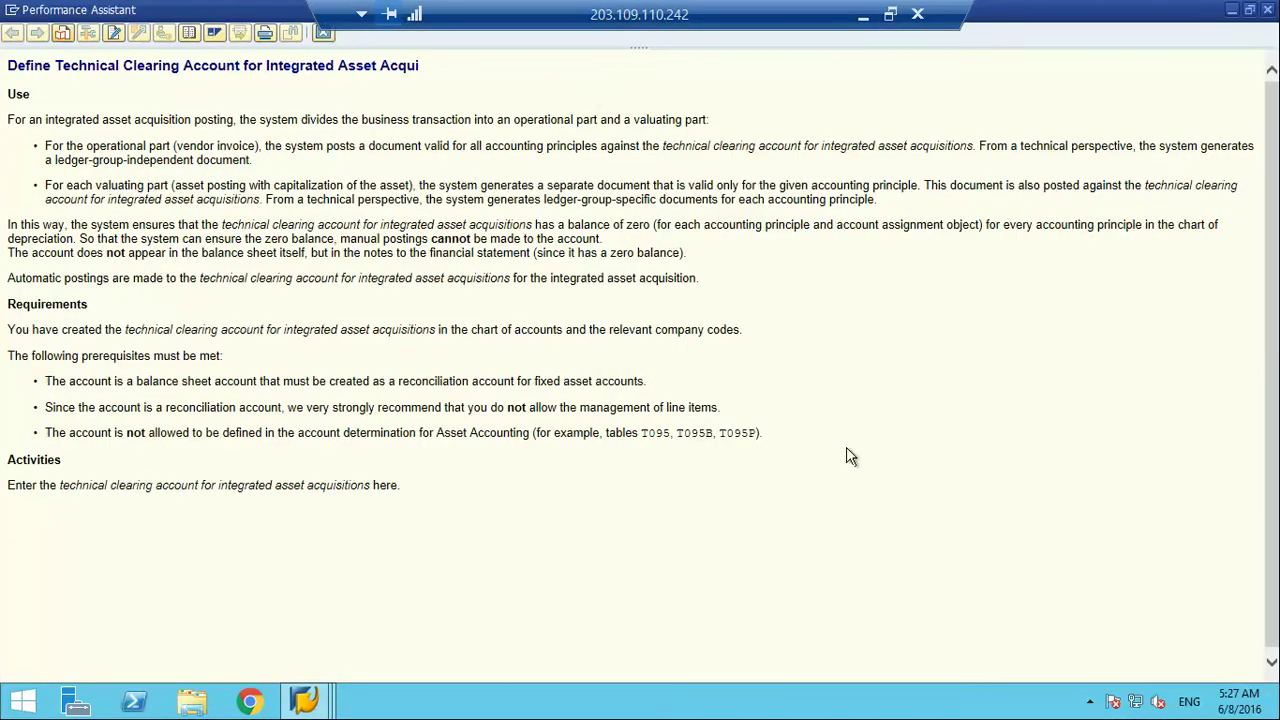
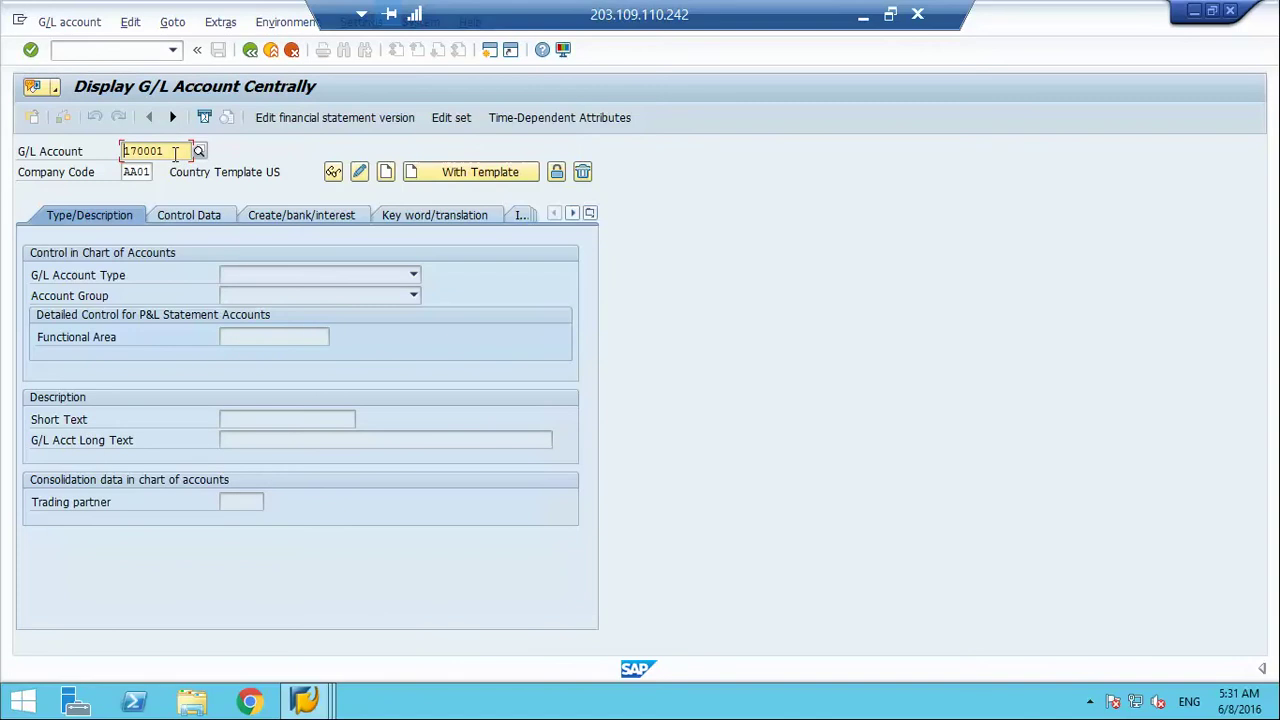
Step: Start creating G/L account 170001 in company code AA01 with account 170010 of company code AA01 as the template
click(410, 176)
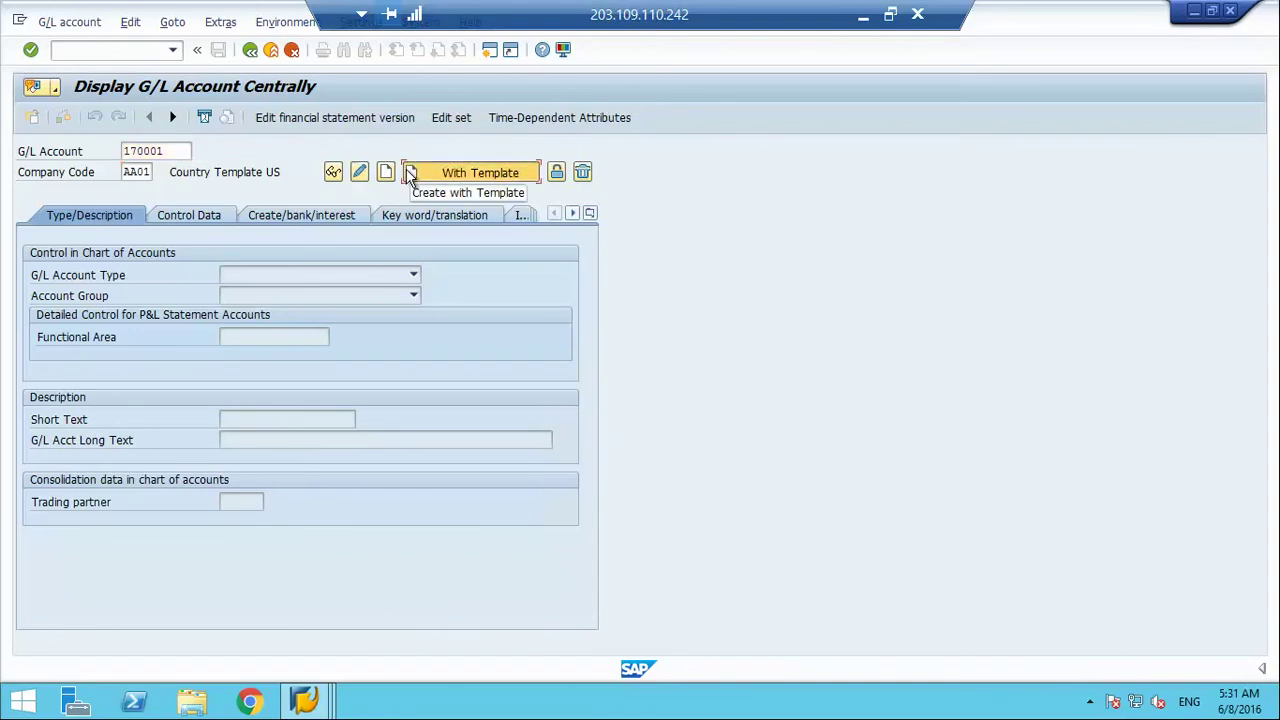
text(17)
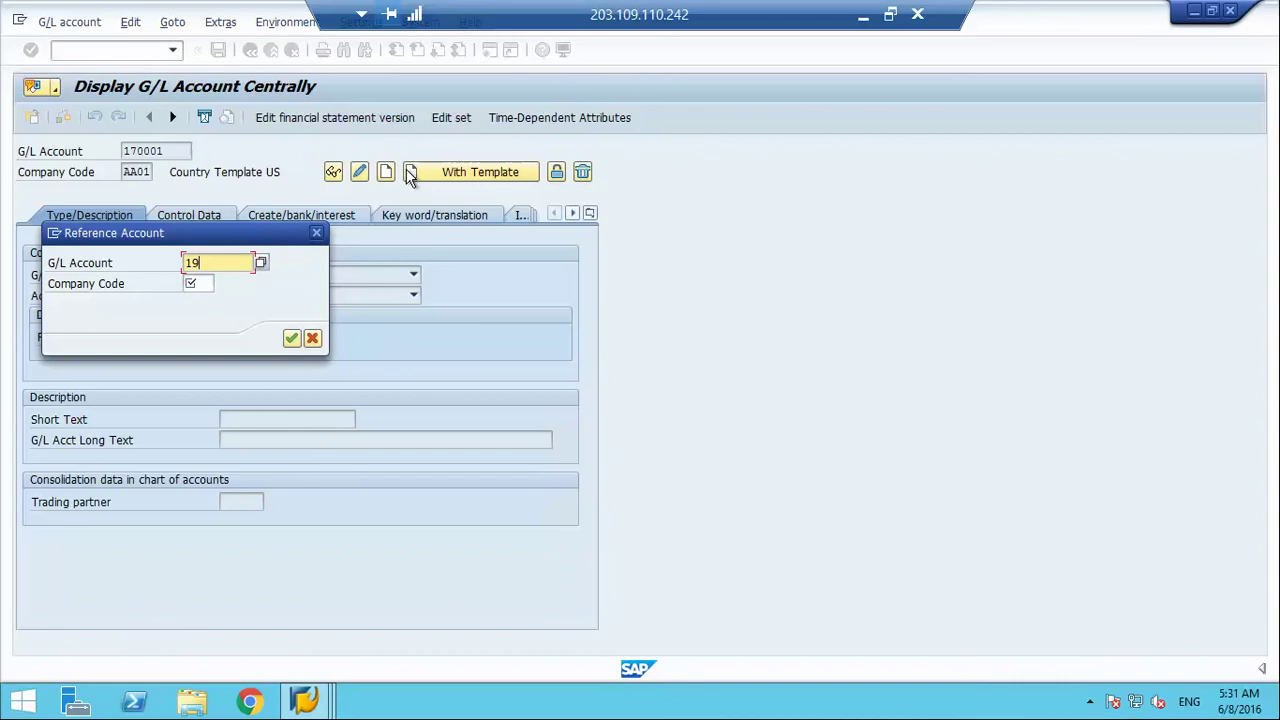
text(0010)
key(Tab)
text(aa01)
key(Return)
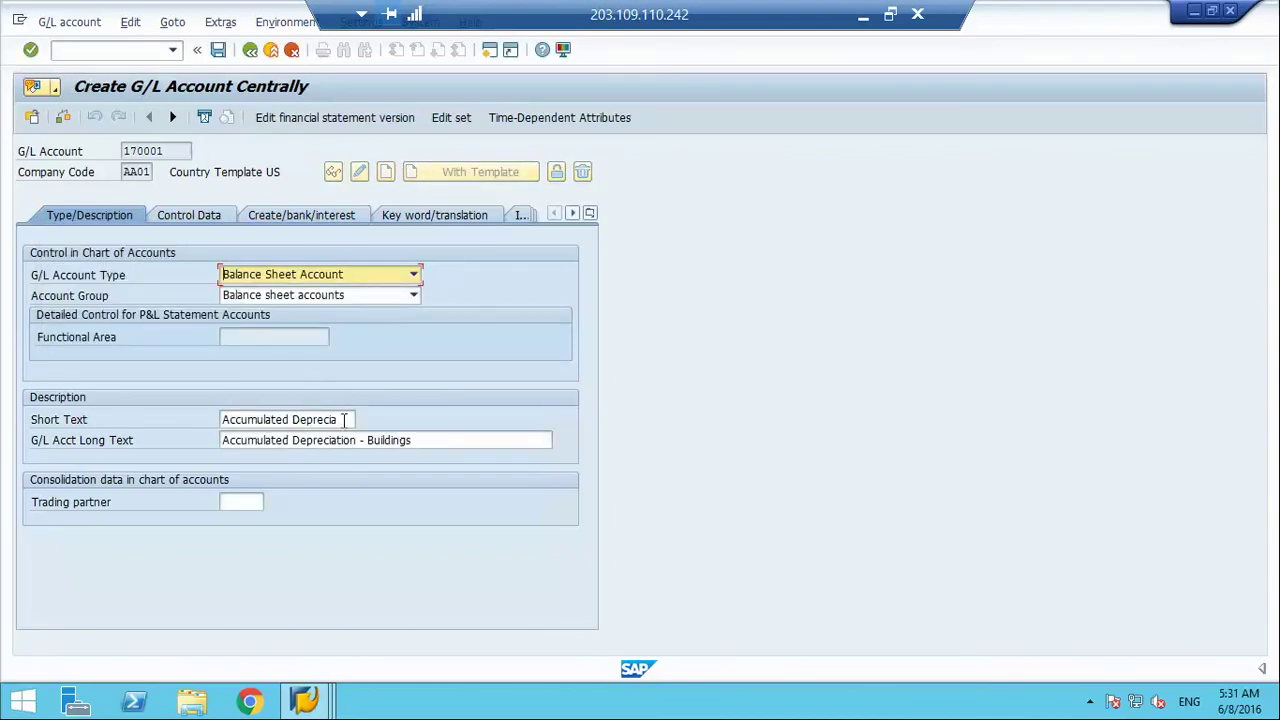
Step: Replace the new G/L account's short text with "Tech clearing"
drag(344, 420, 4, 410)
text(Te)
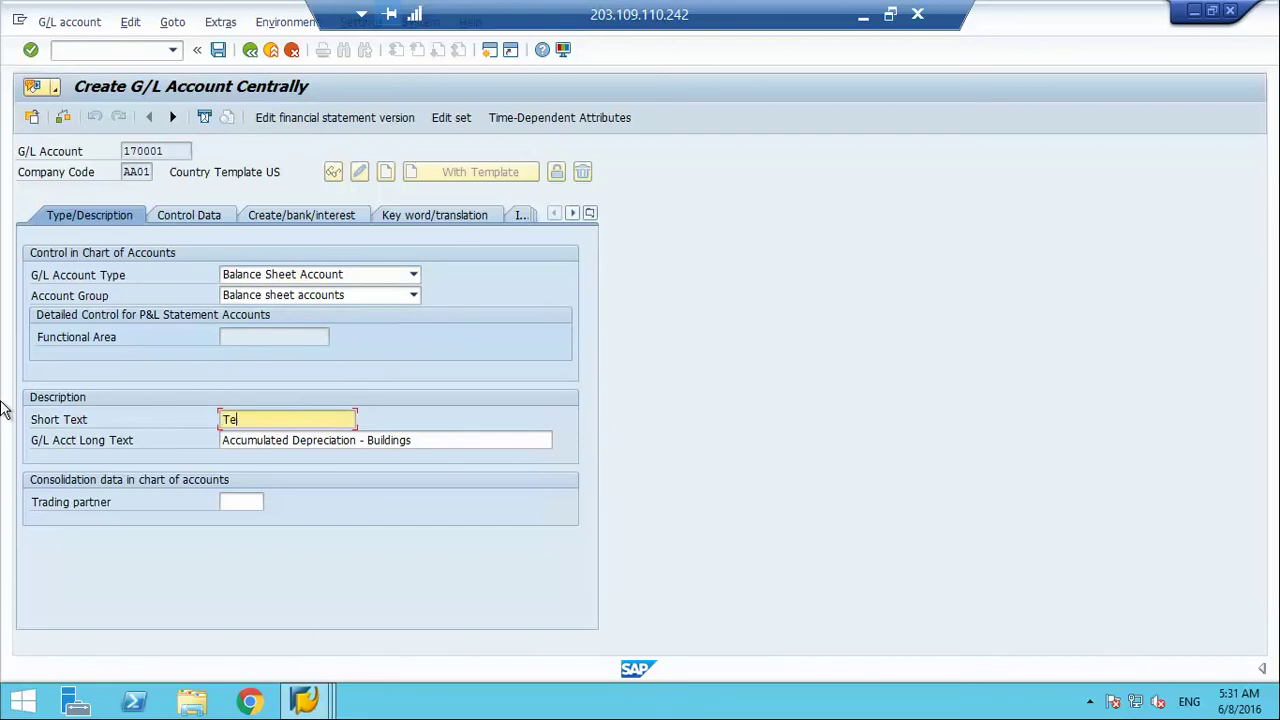
text(ch clearing)
key(Tab)
Step: Replace the new G/L account's long text with "Technical Clearing Account", removing all leftover template wording
text(Techni)
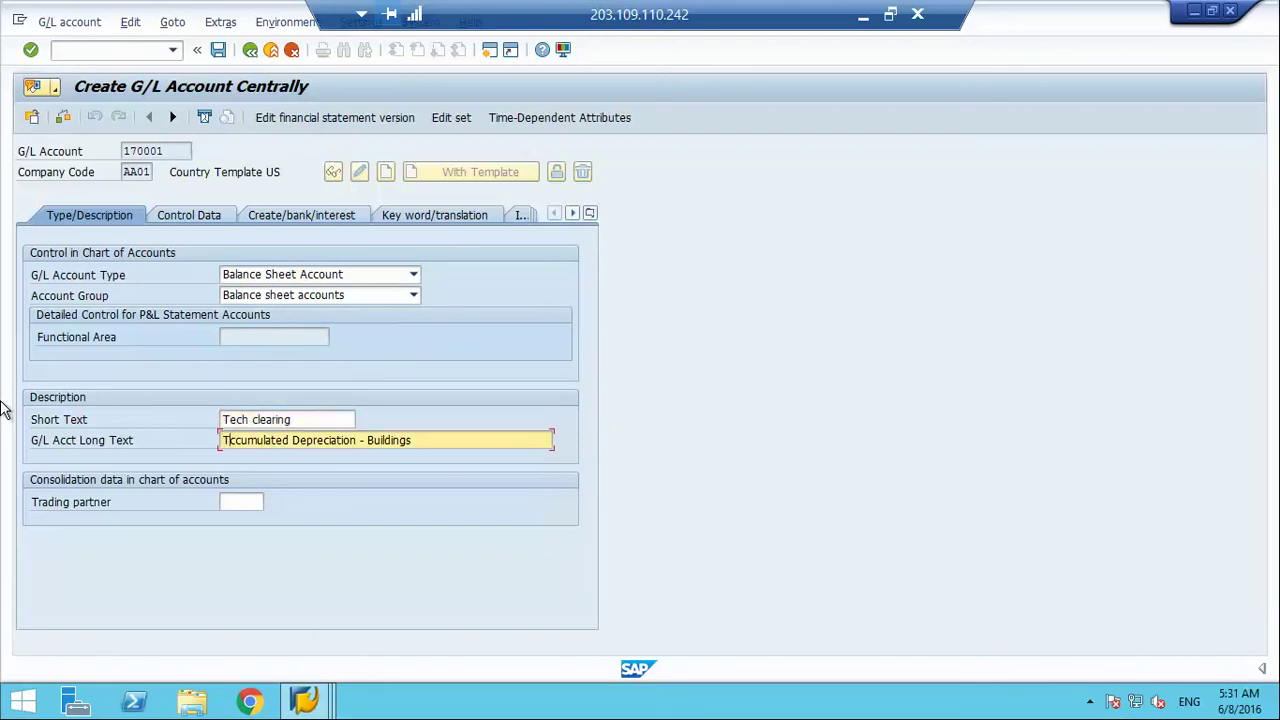
text(cal Clearin)
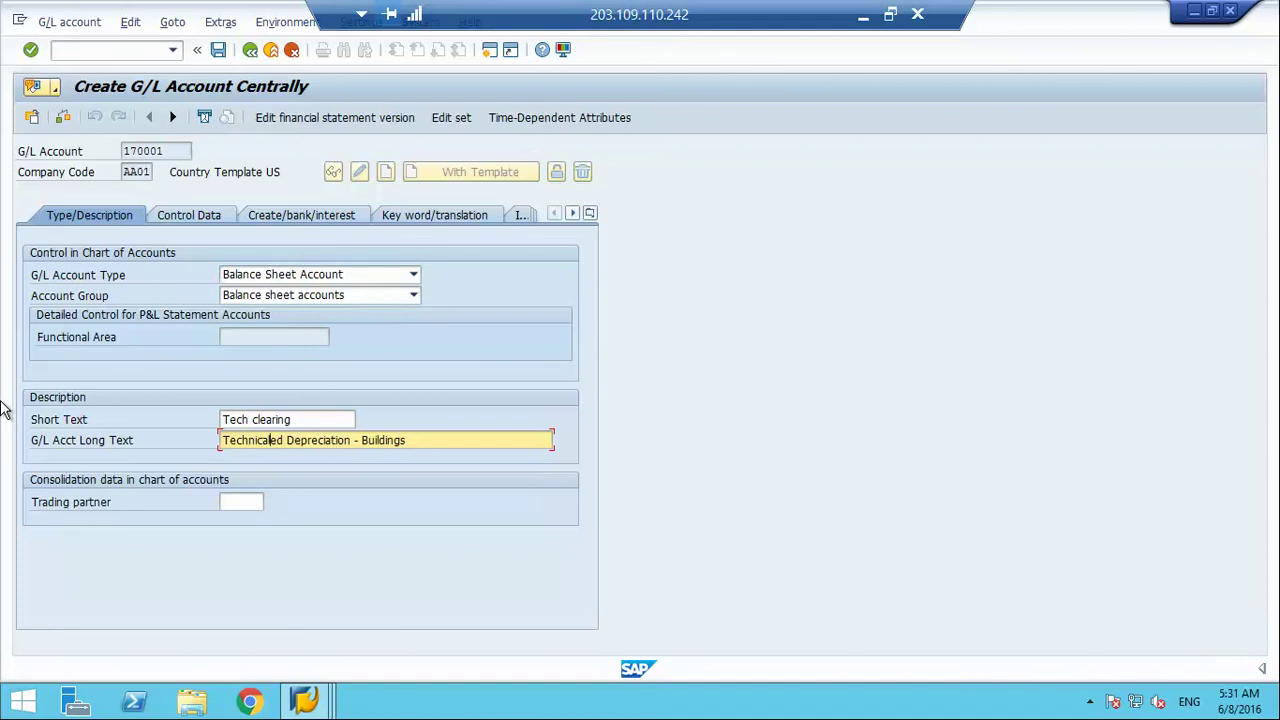
text(g Account)
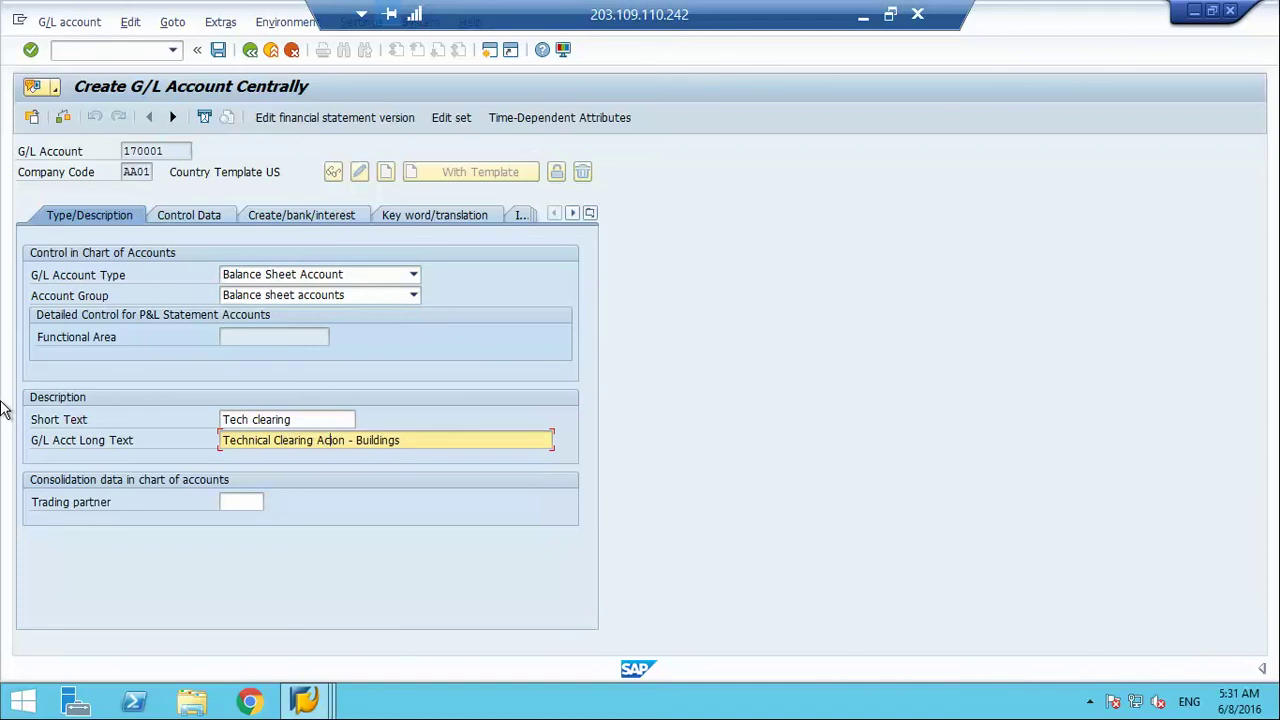
key(Delete)
key(Delete)
key(Delete)
key(Delete)
key(Delete)
key(Delete)
key(Delete)
key(Delete)
key(Delete)
key(Delete)
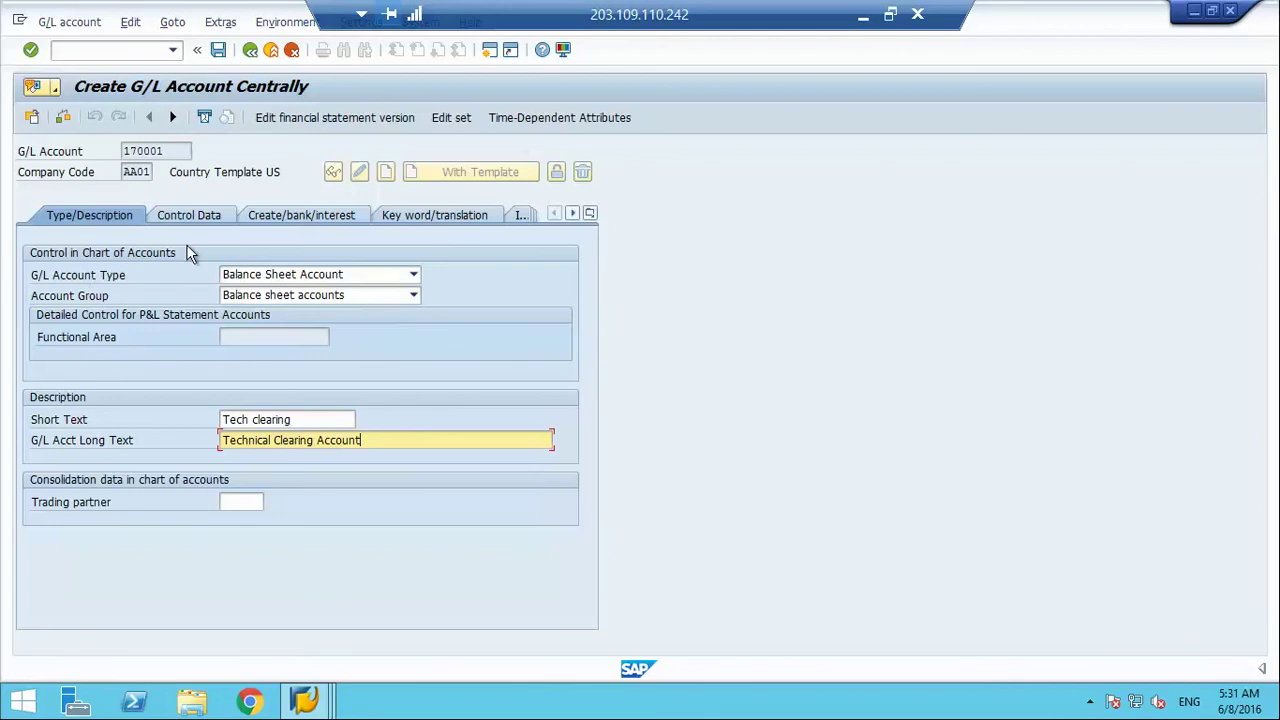
Step: Check the new account's control data, including currency, reconciliation account type and open item management, and its document creation settings
click(207, 216)
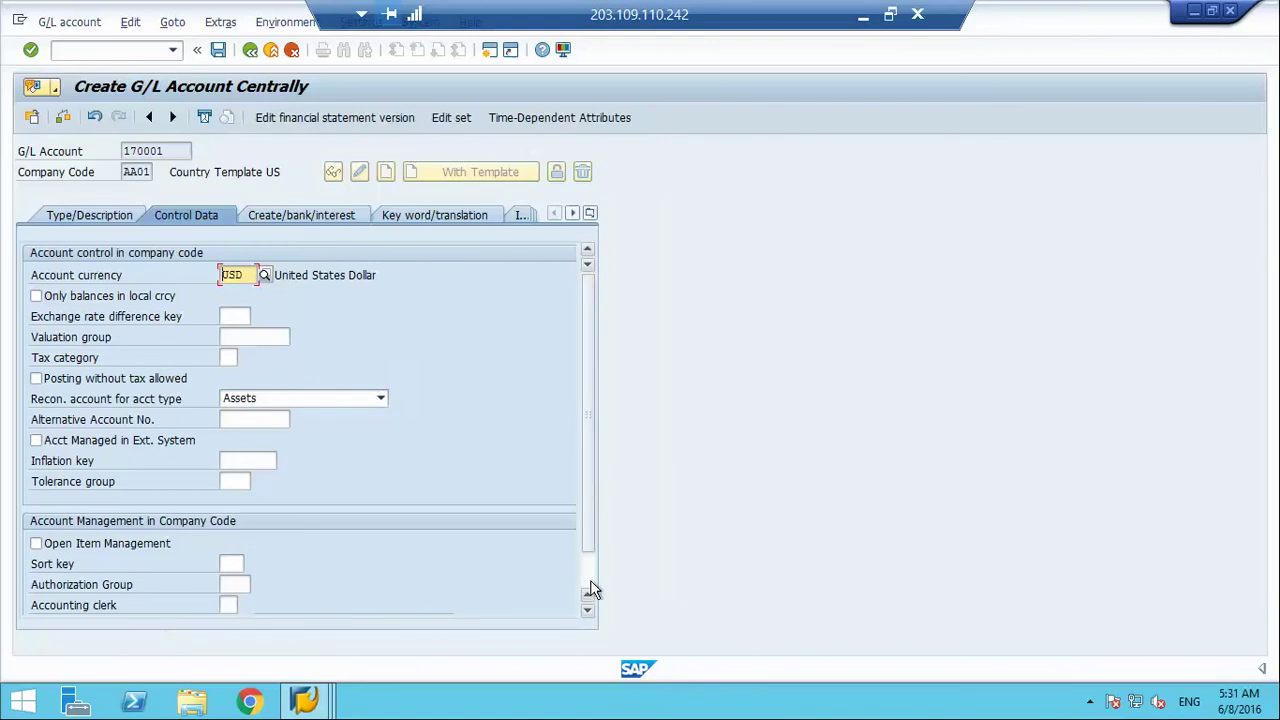
scroll(590, 590, down, 1)
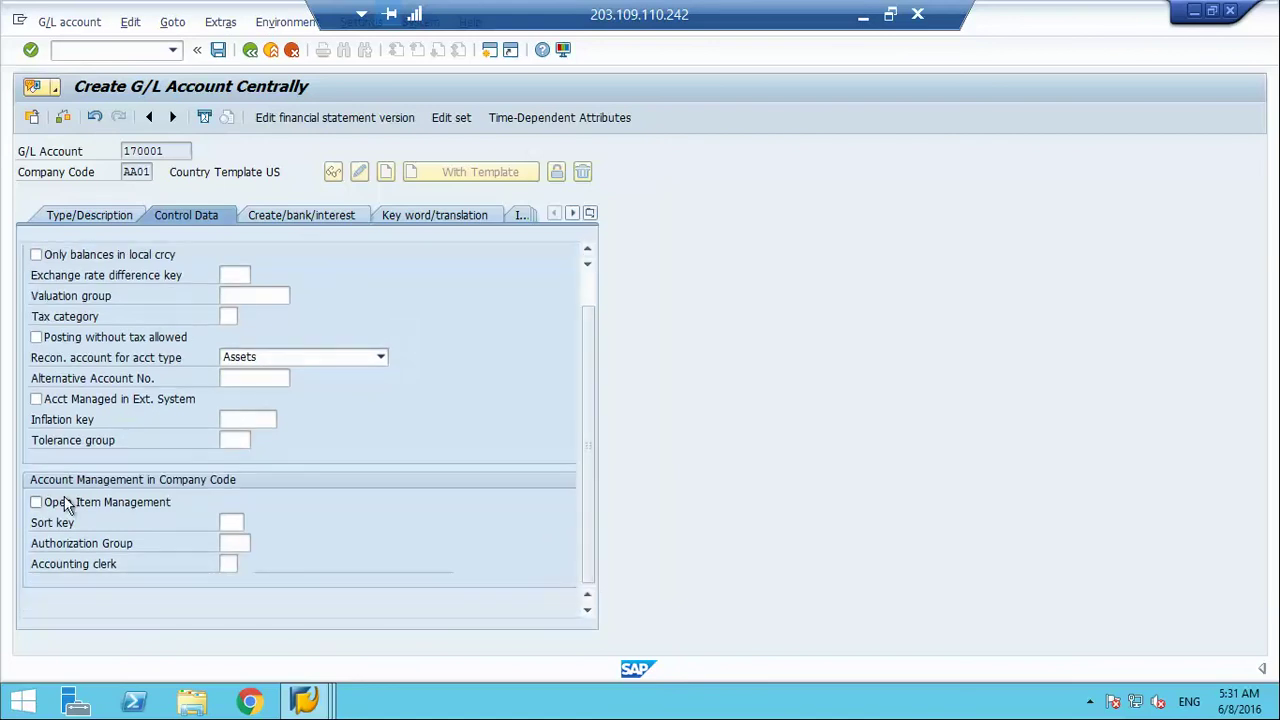
click(270, 218)
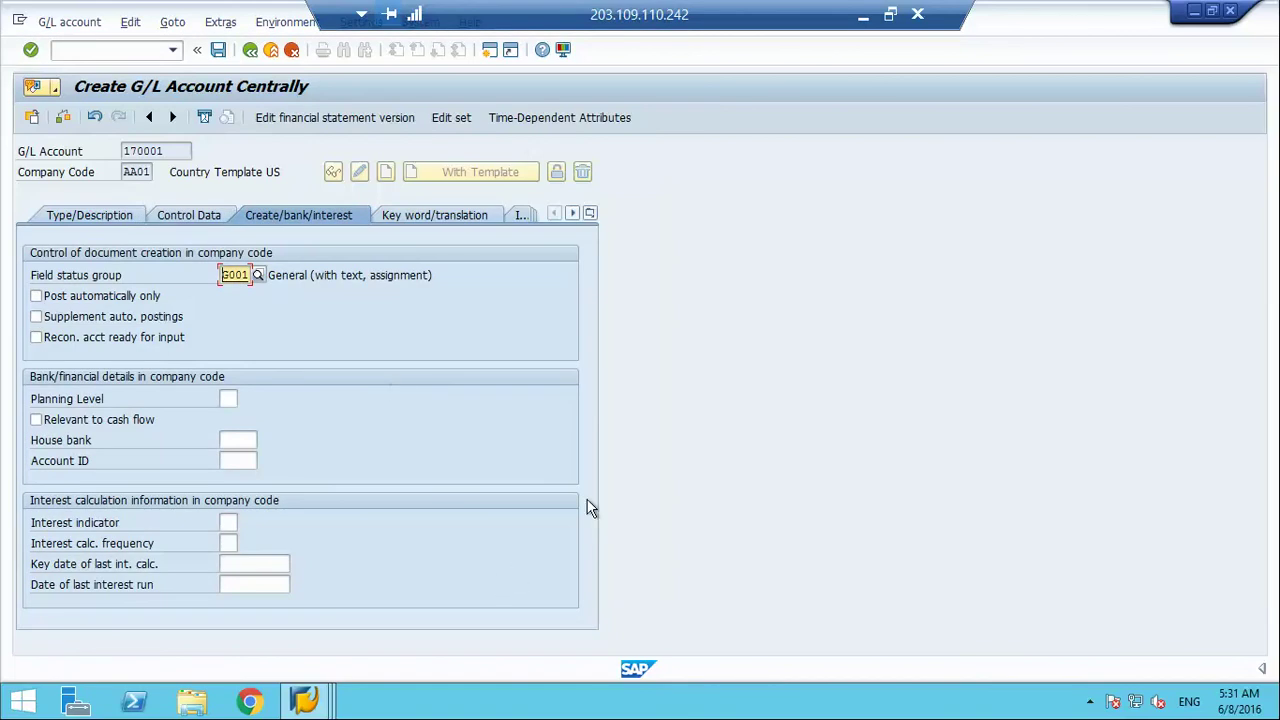
click(436, 218)
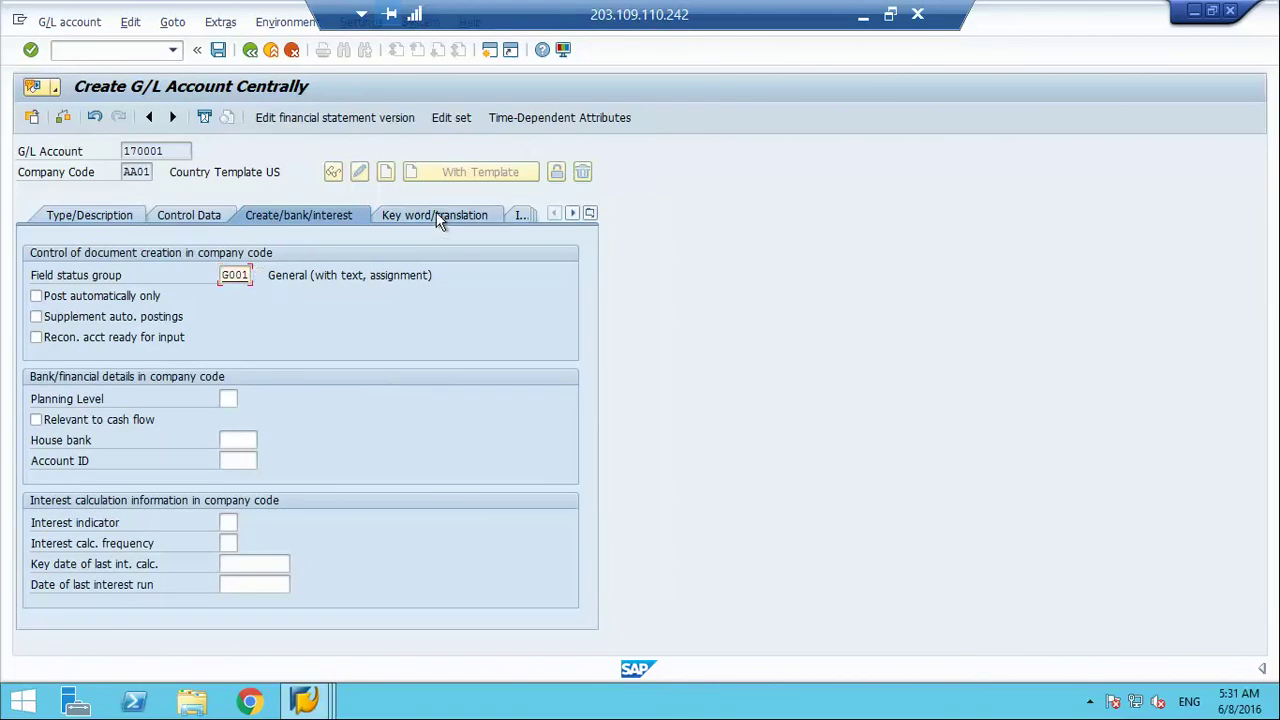
click(518, 218)
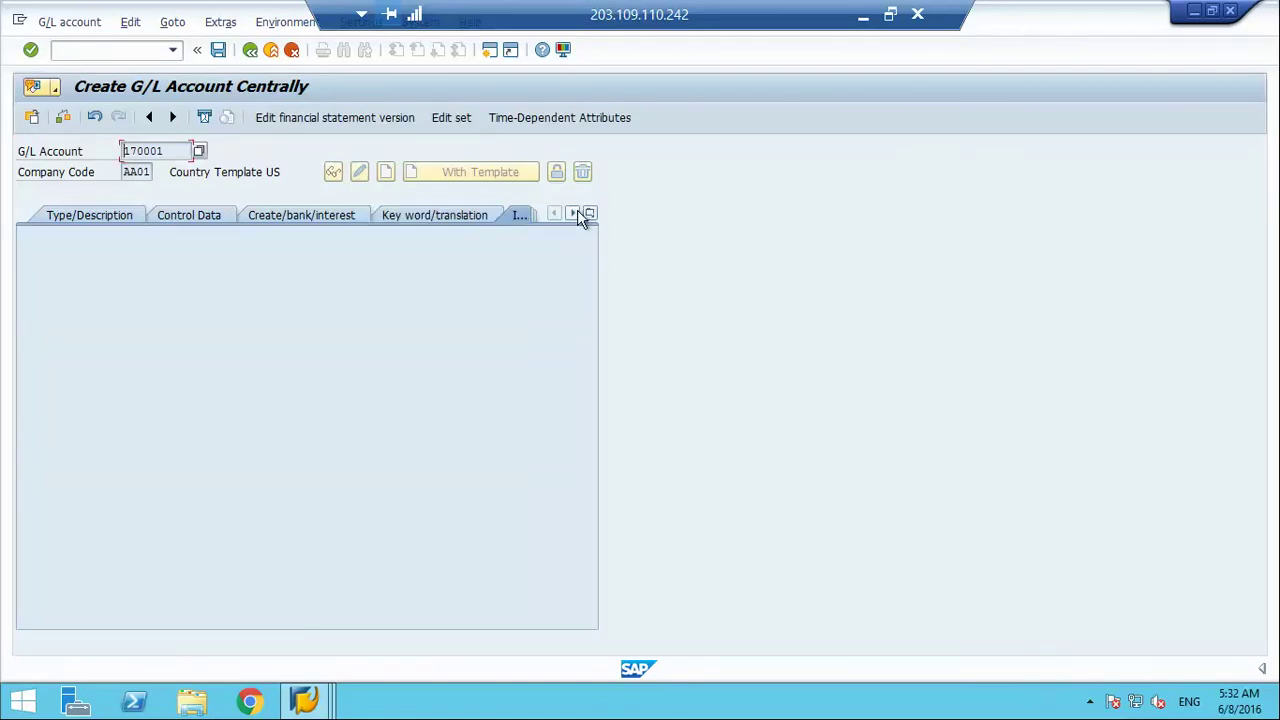
click(589, 216)
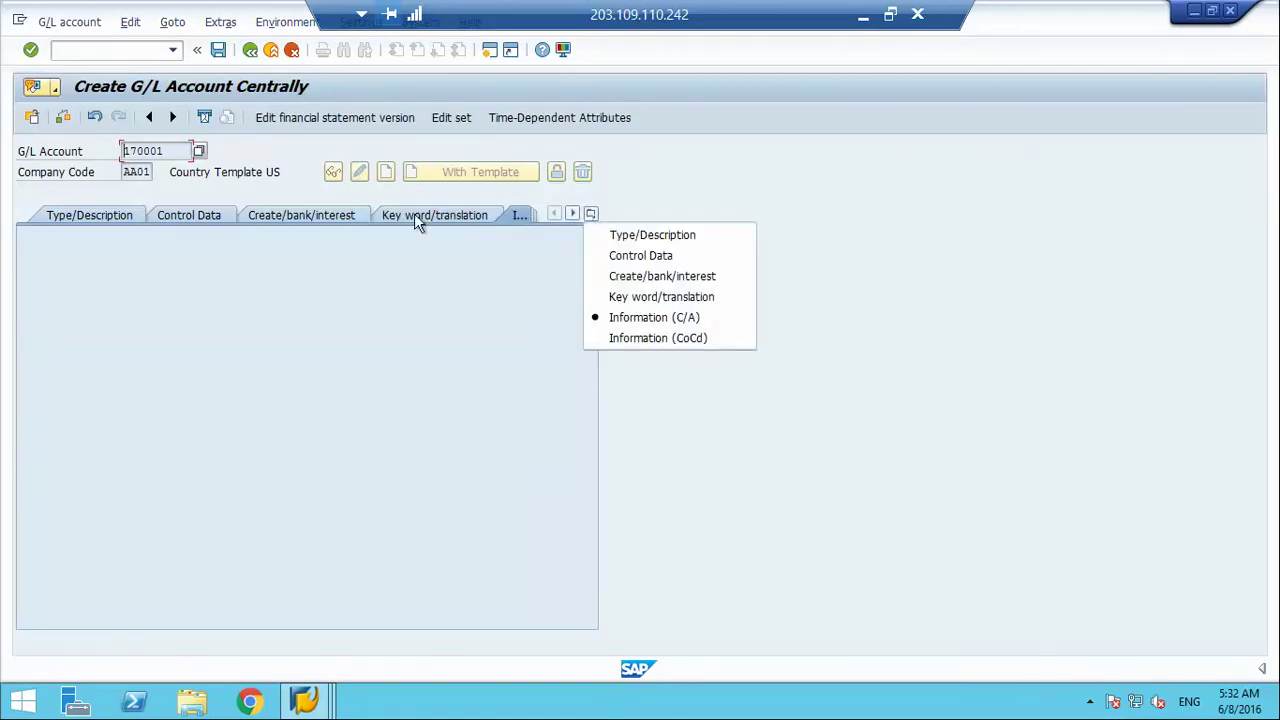
click(320, 218)
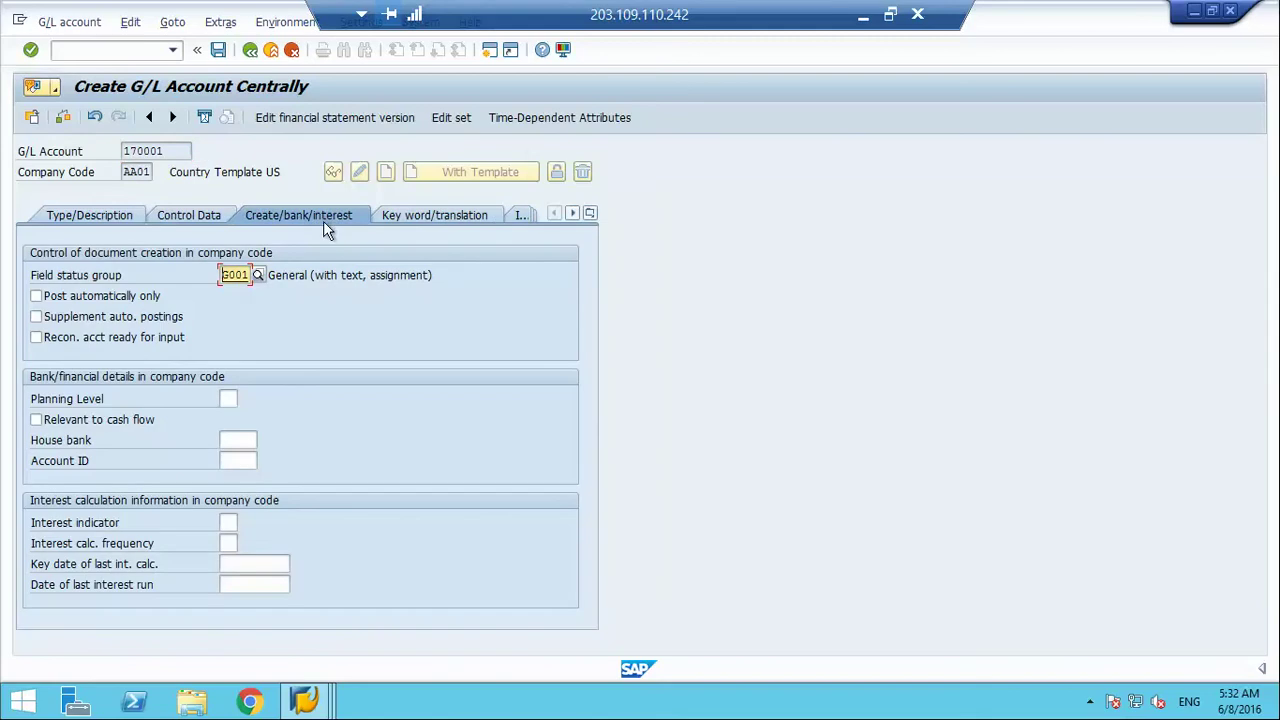
click(219, 221)
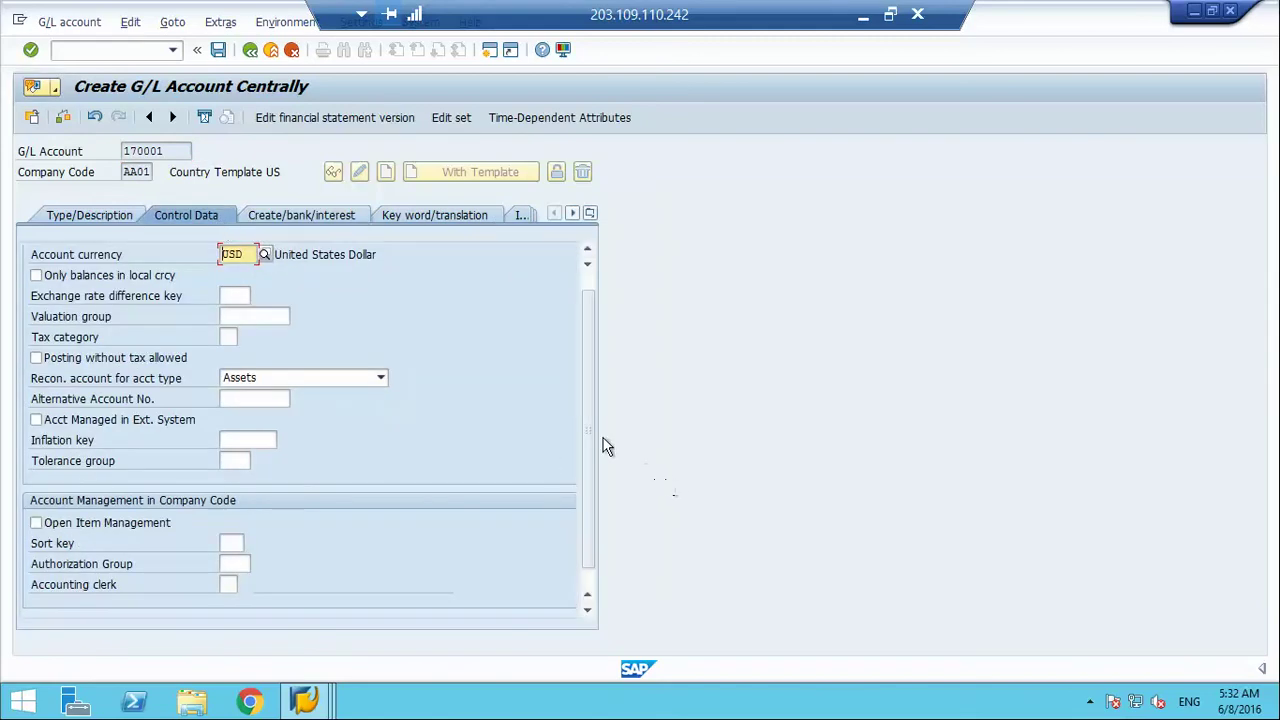
drag(592, 440, 586, 494)
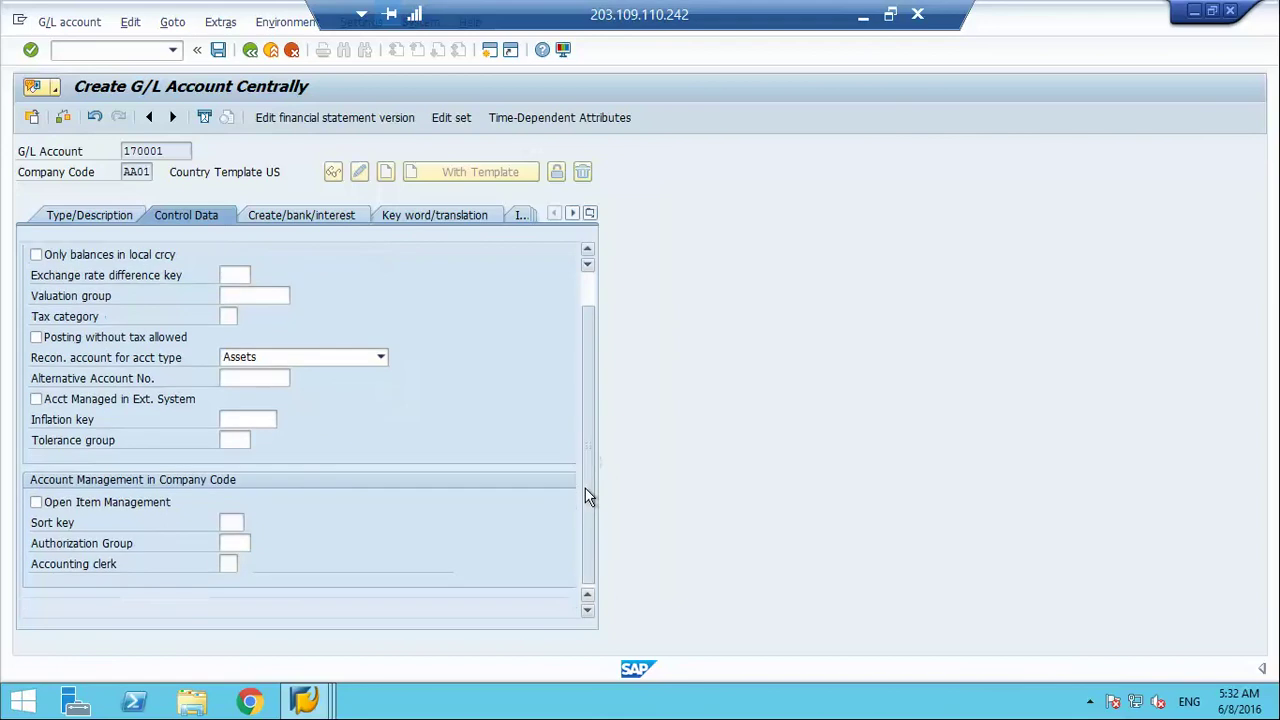
scroll(588, 345, up, 1)
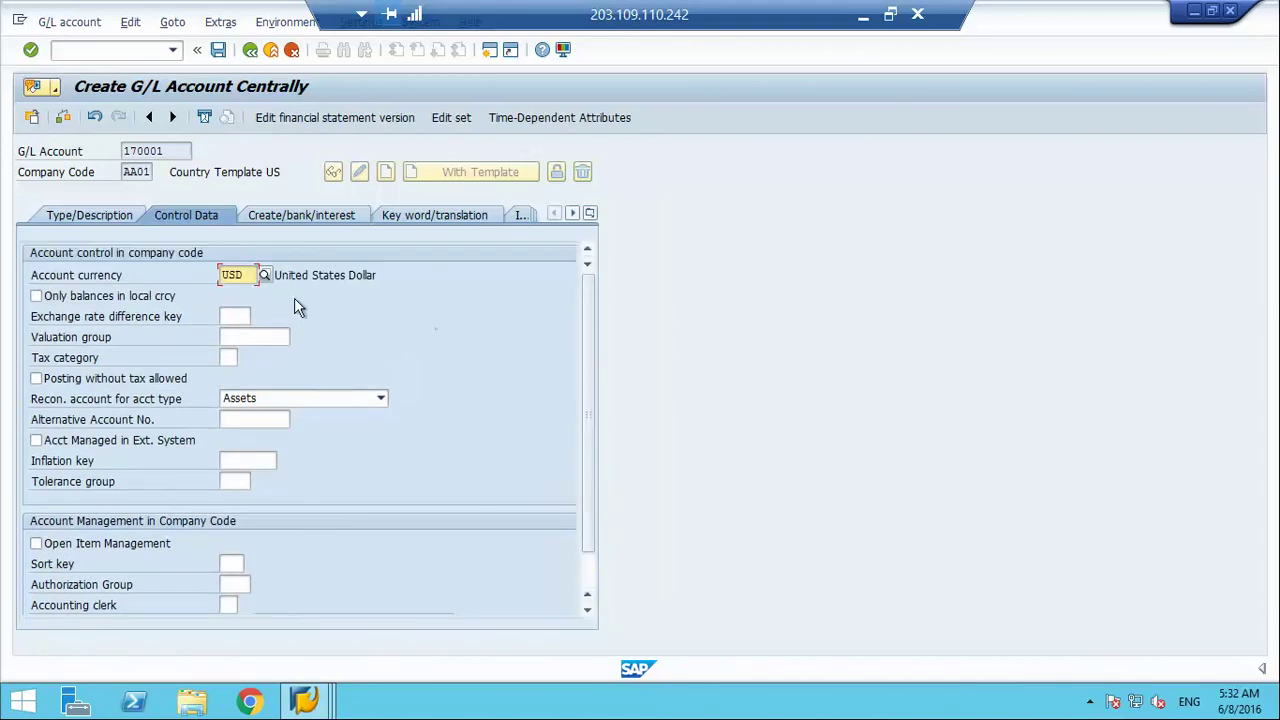
Step: Go back to the type and description data, save the new G/L account and return to the implementation guide
click(99, 215)
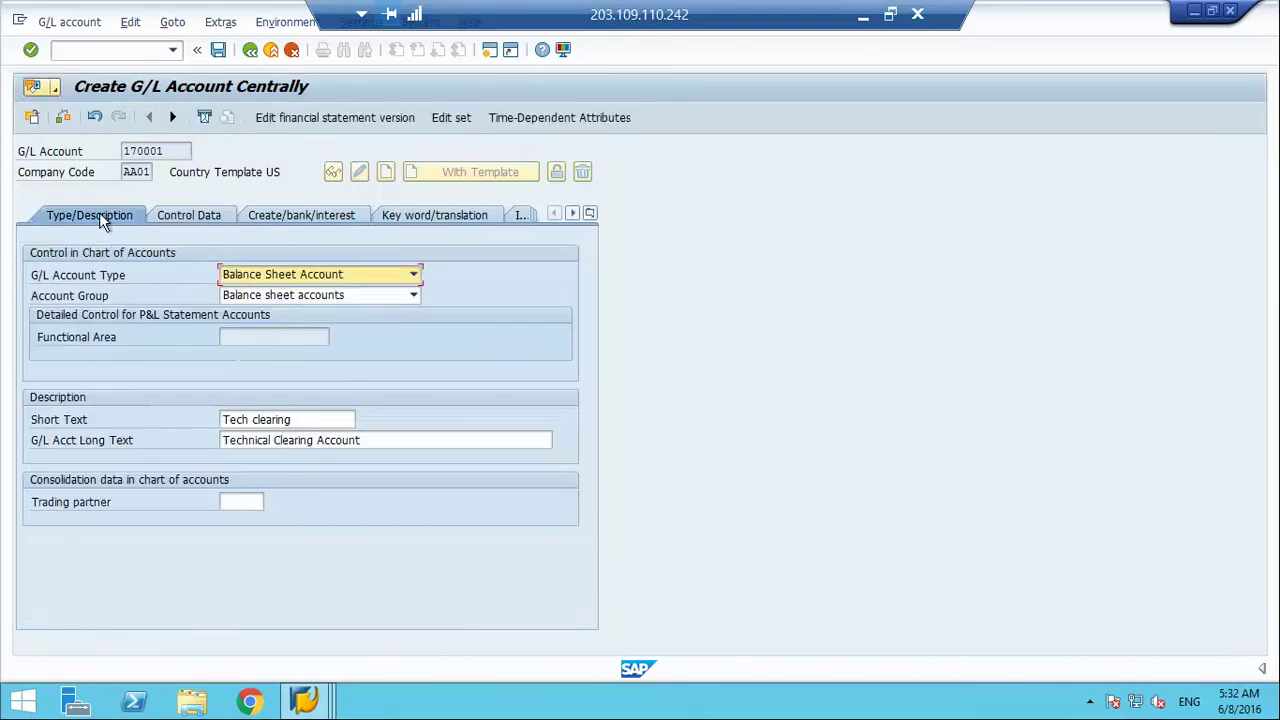
key(ctrl+s)
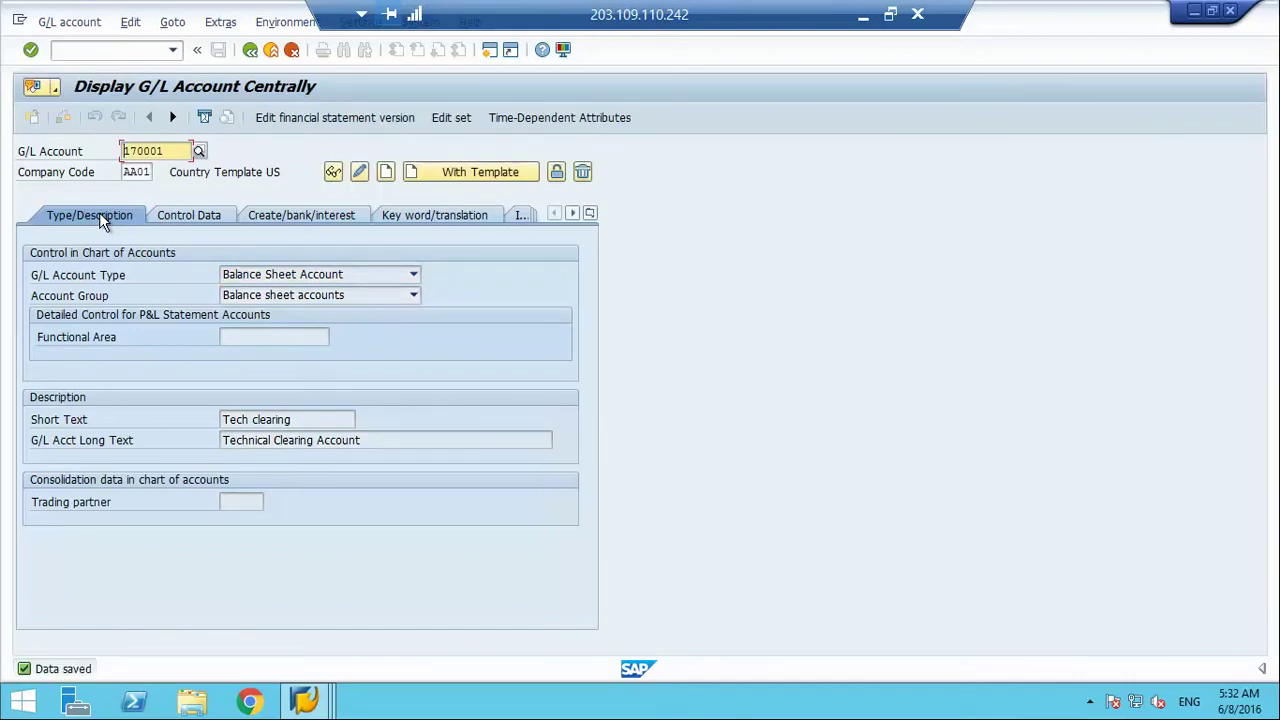
key(F3)
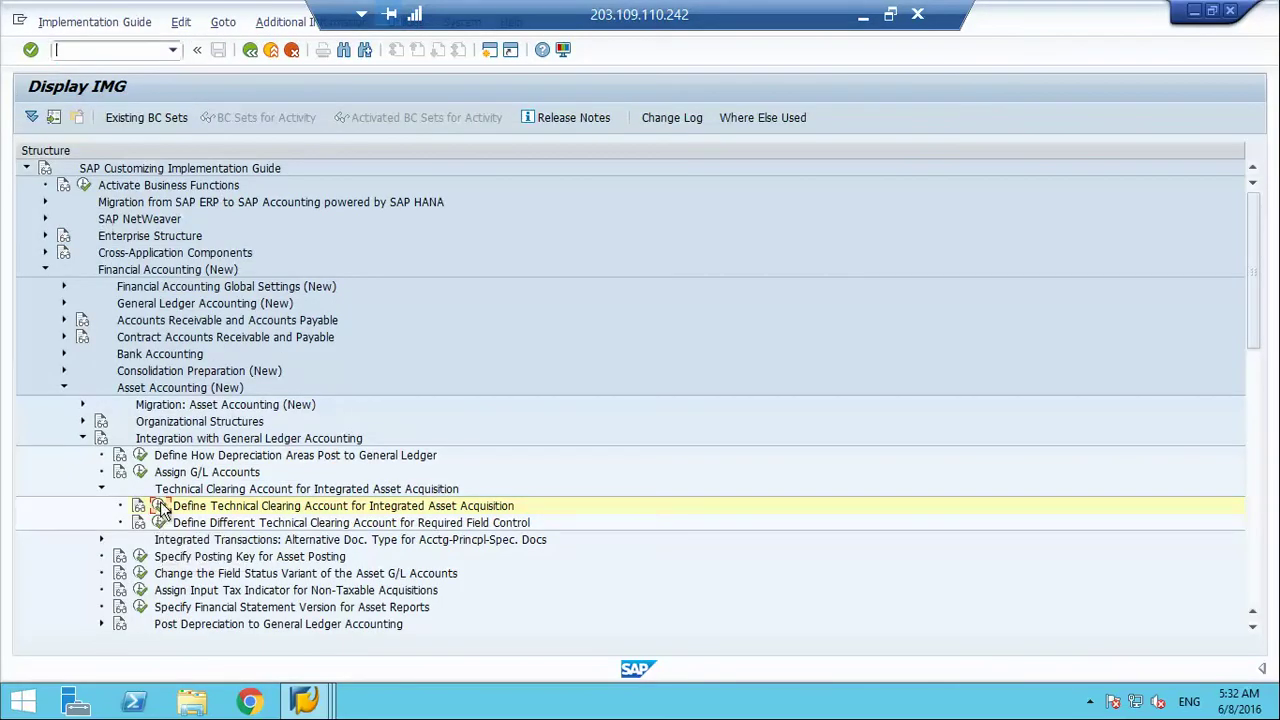
Step: Add a new technical clearing account entry for integrated asset acquisition with chart of accounts CANA and account 172001
click(162, 506)
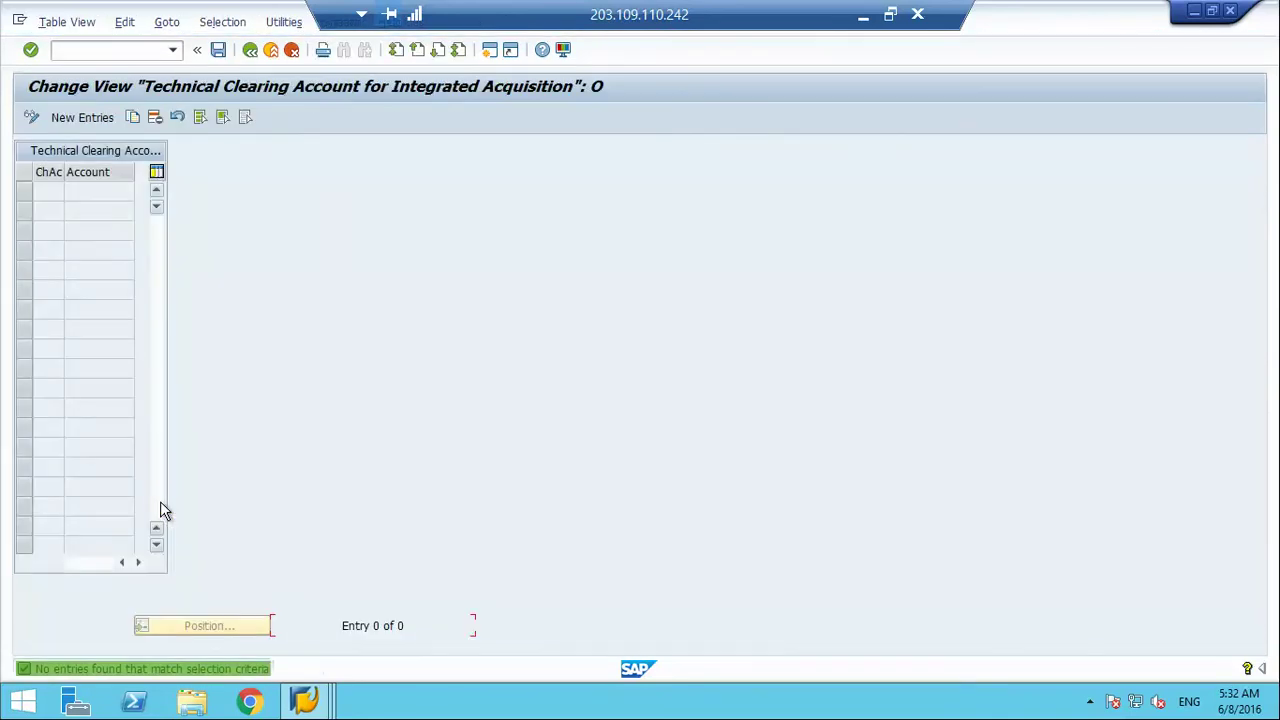
click(90, 117)
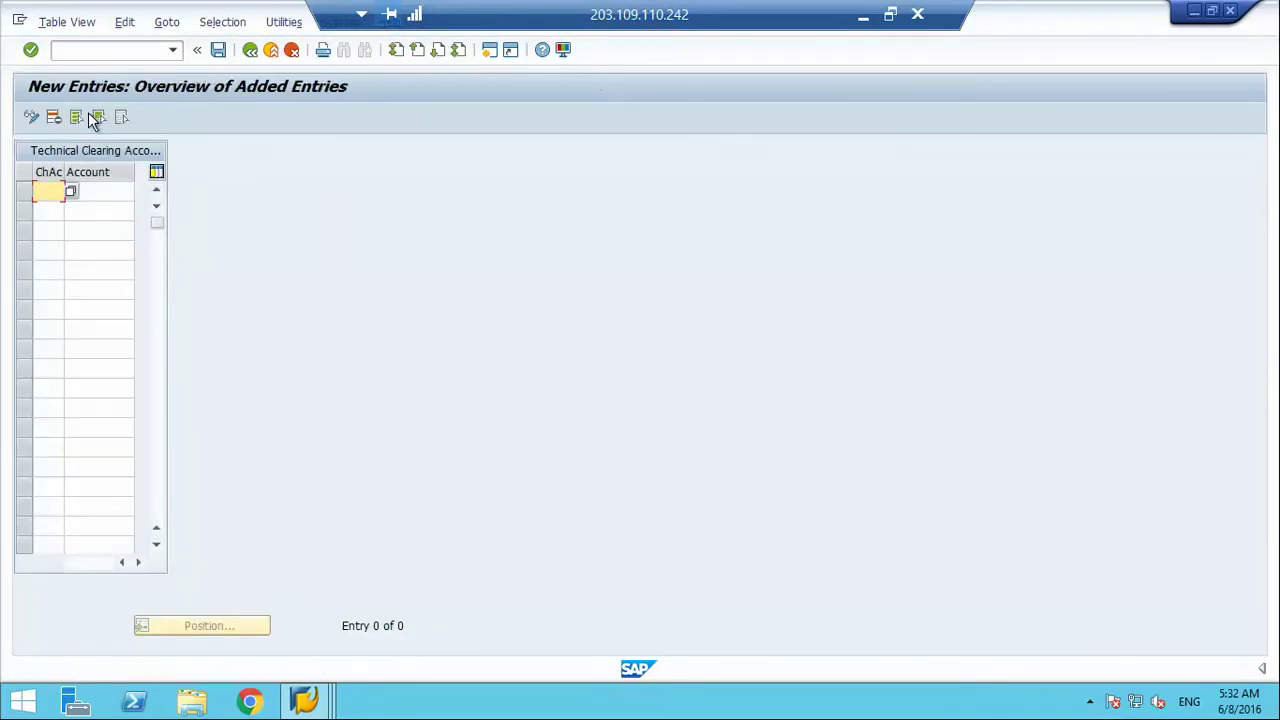
text(CANA)
key(Tab)
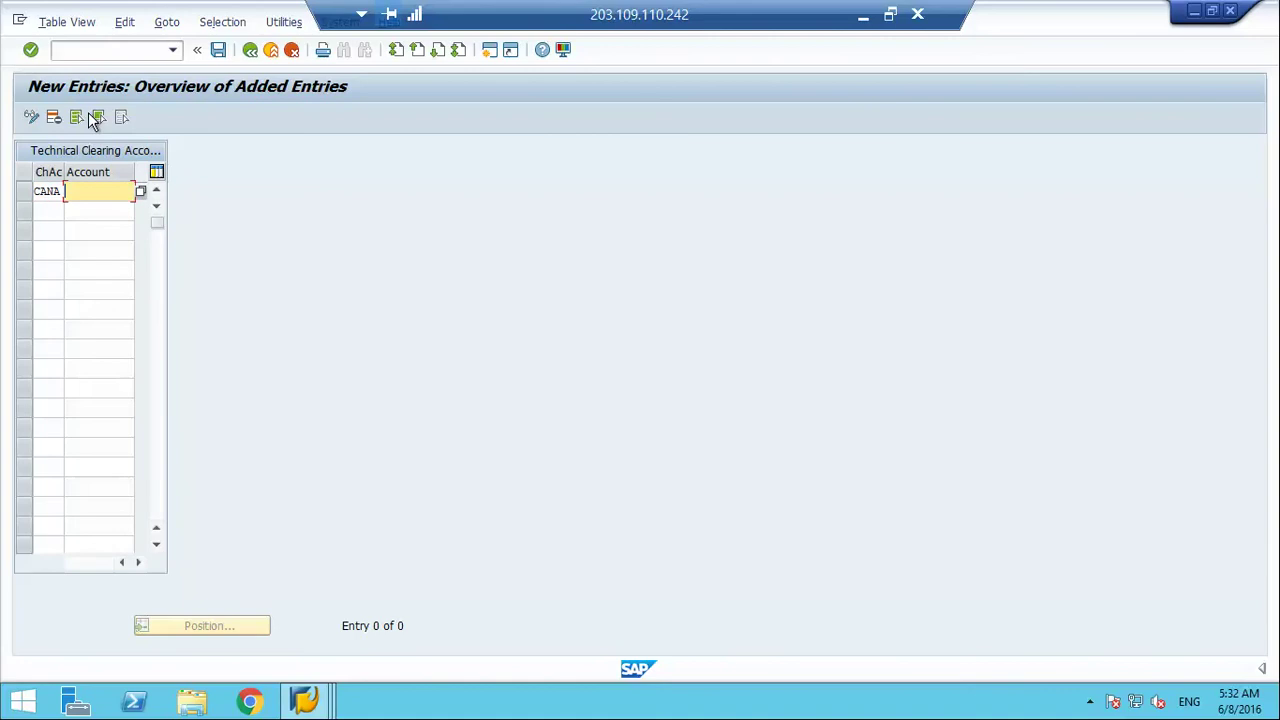
text(172001)
key(Return)
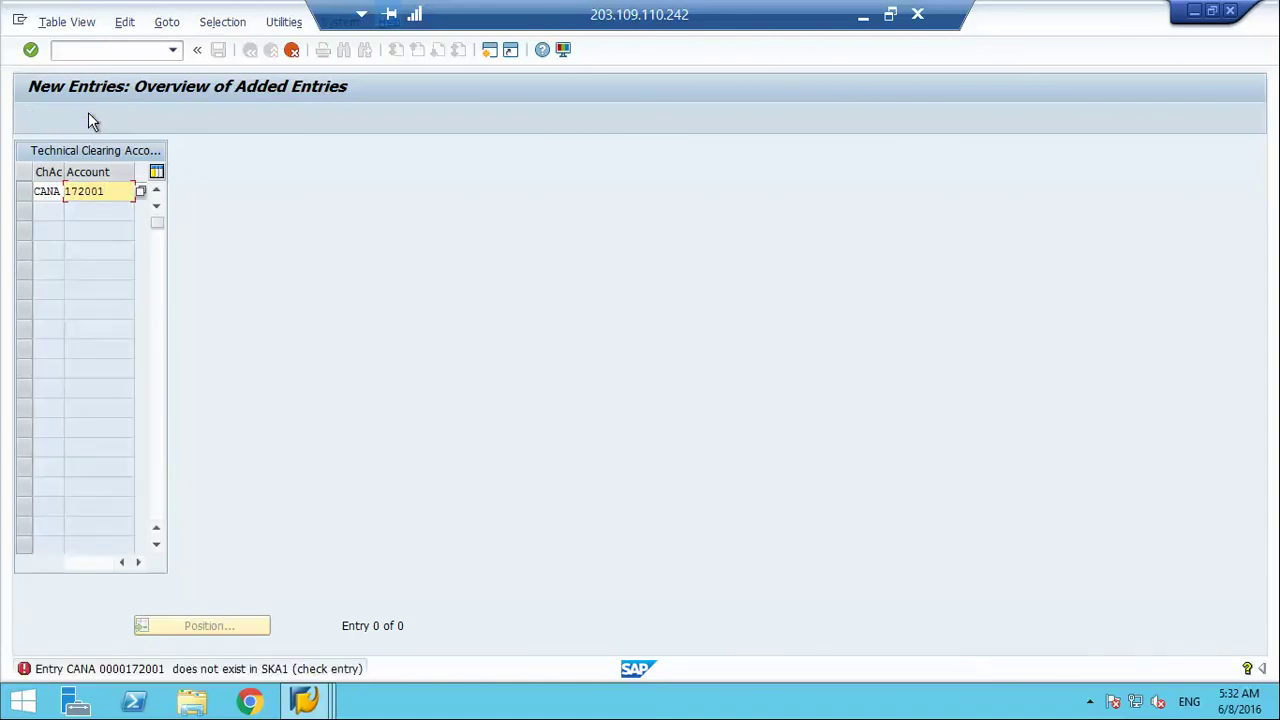
Step: Switch to the G/L account session and display the clearing account's chart of accounts data with transaction FSP0
key(alt+Tab)
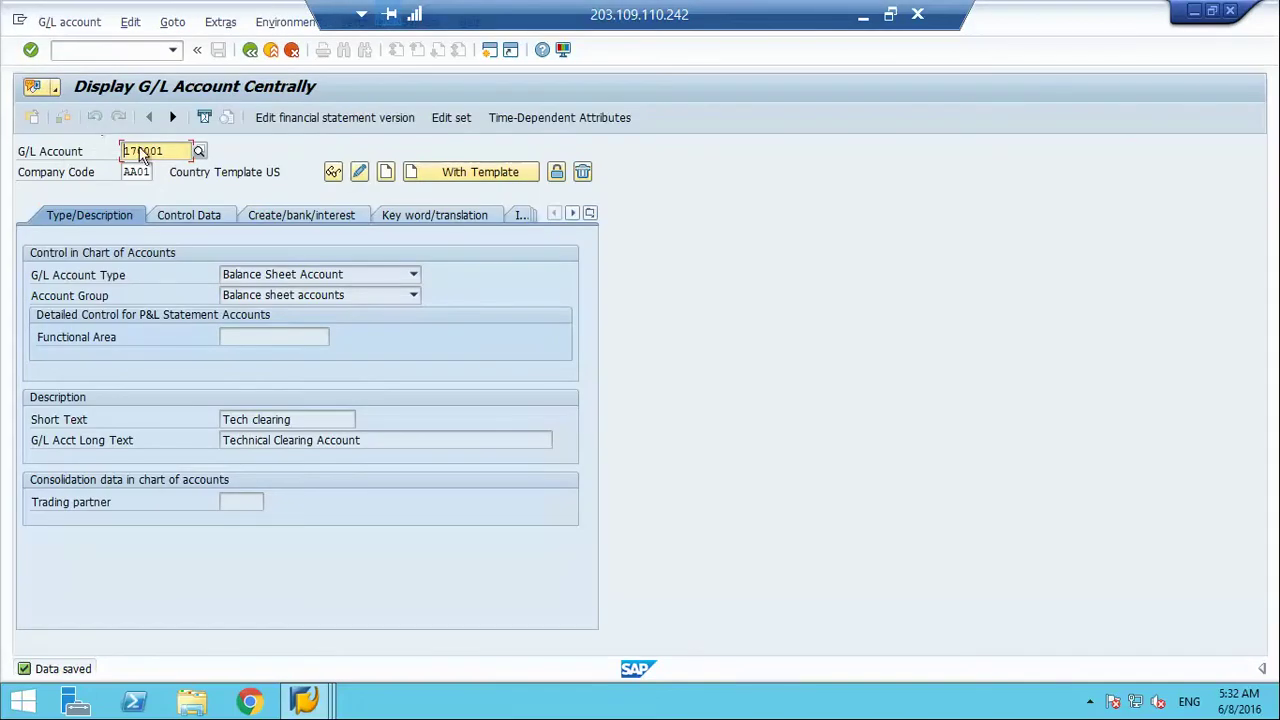
click(250, 50)
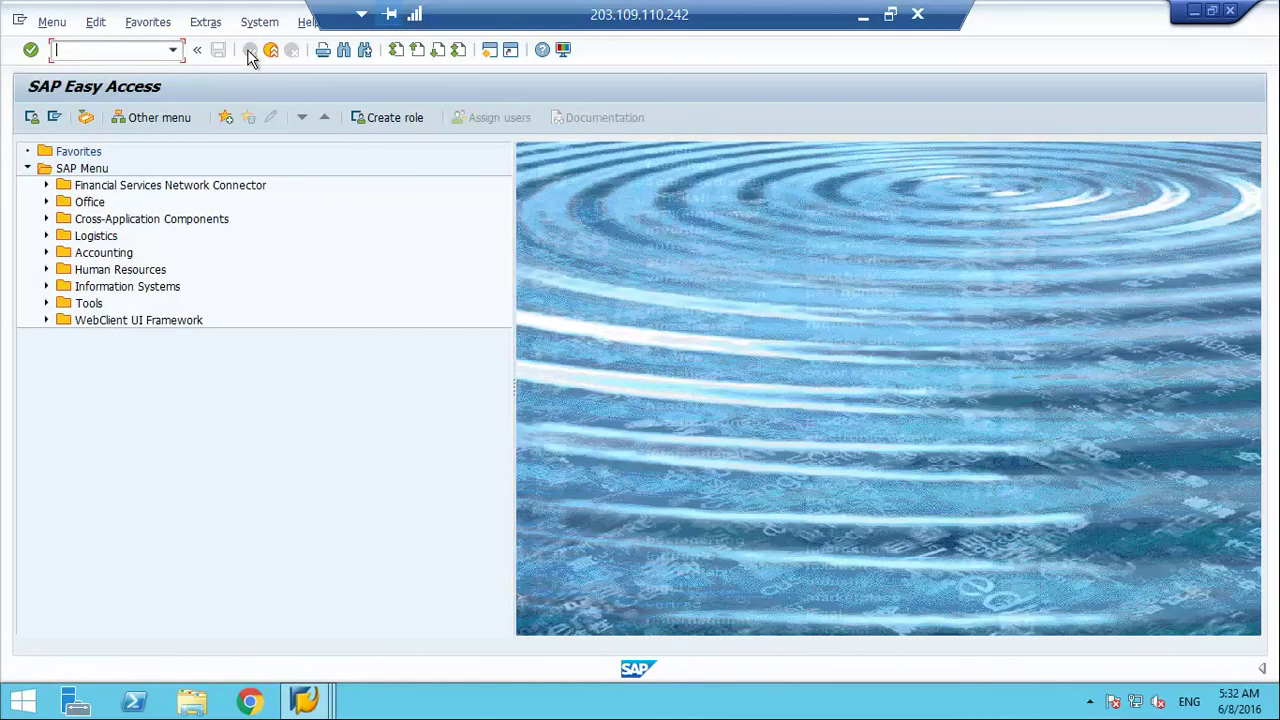
text(fsp0)
key(Return)
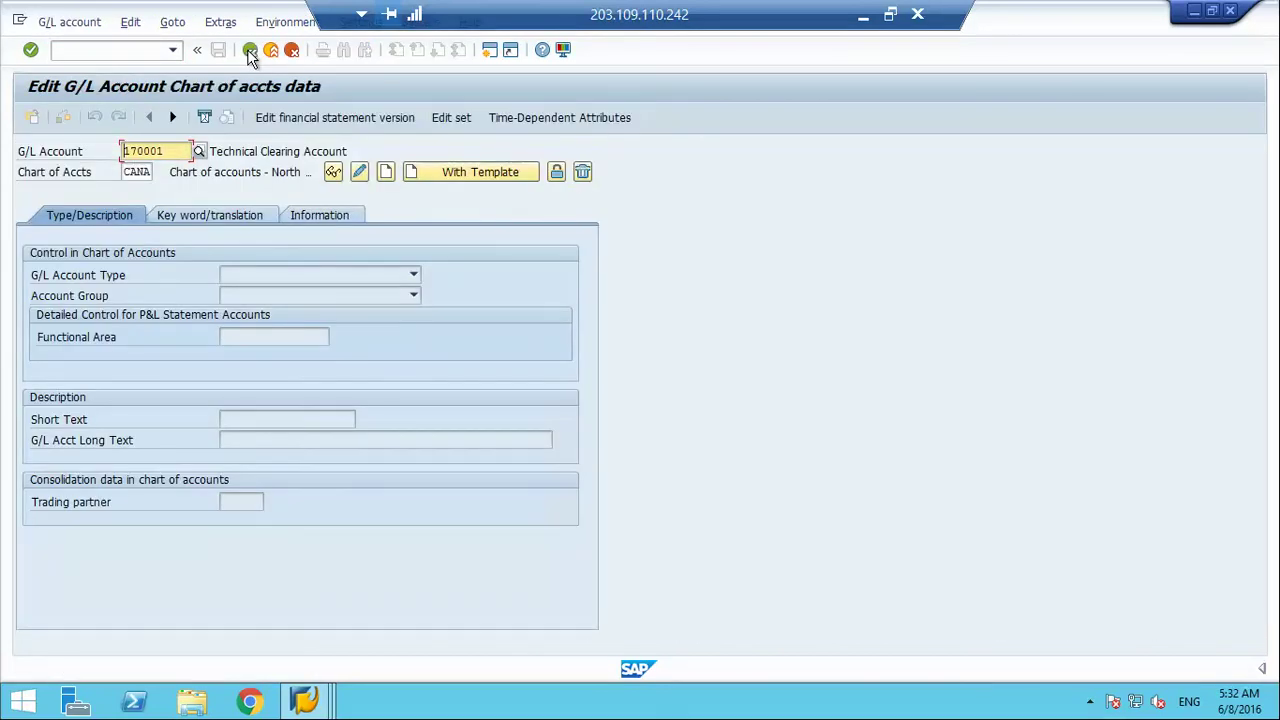
key(Return)
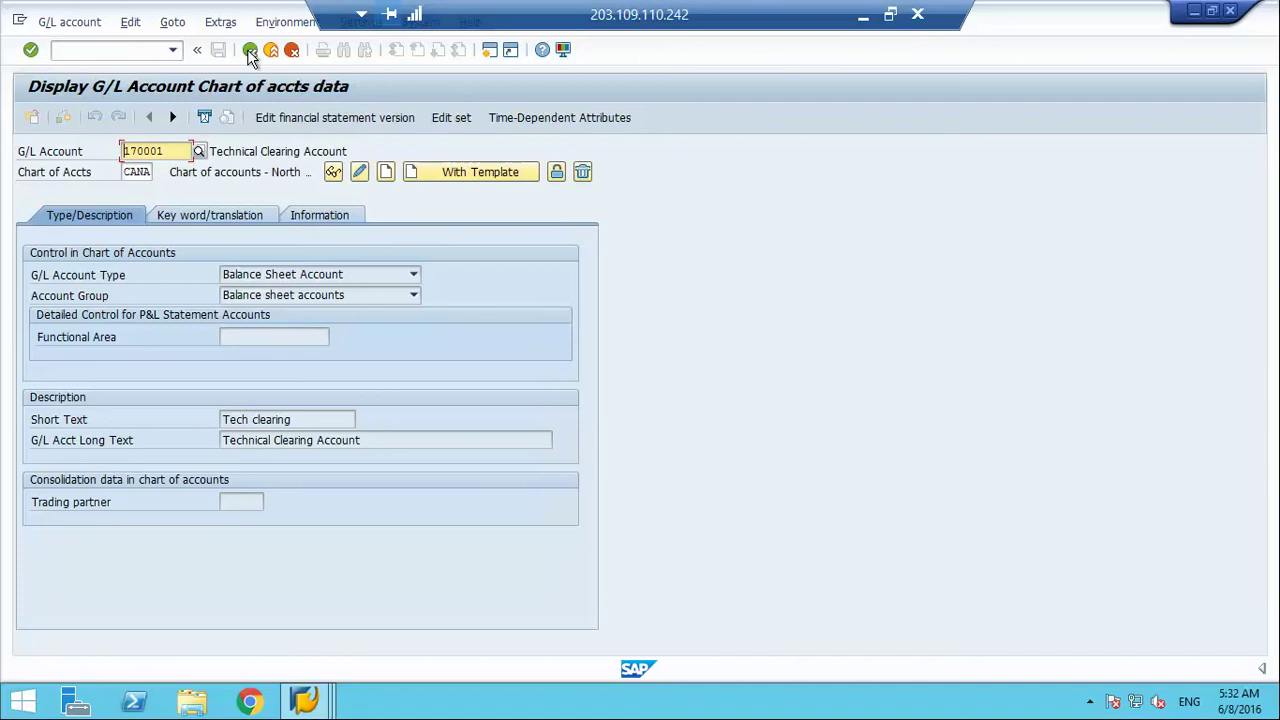
Step: Try to create account 170001 in chart of accounts CANA, then recheck the account number in the clearing account entry
click(385, 172)
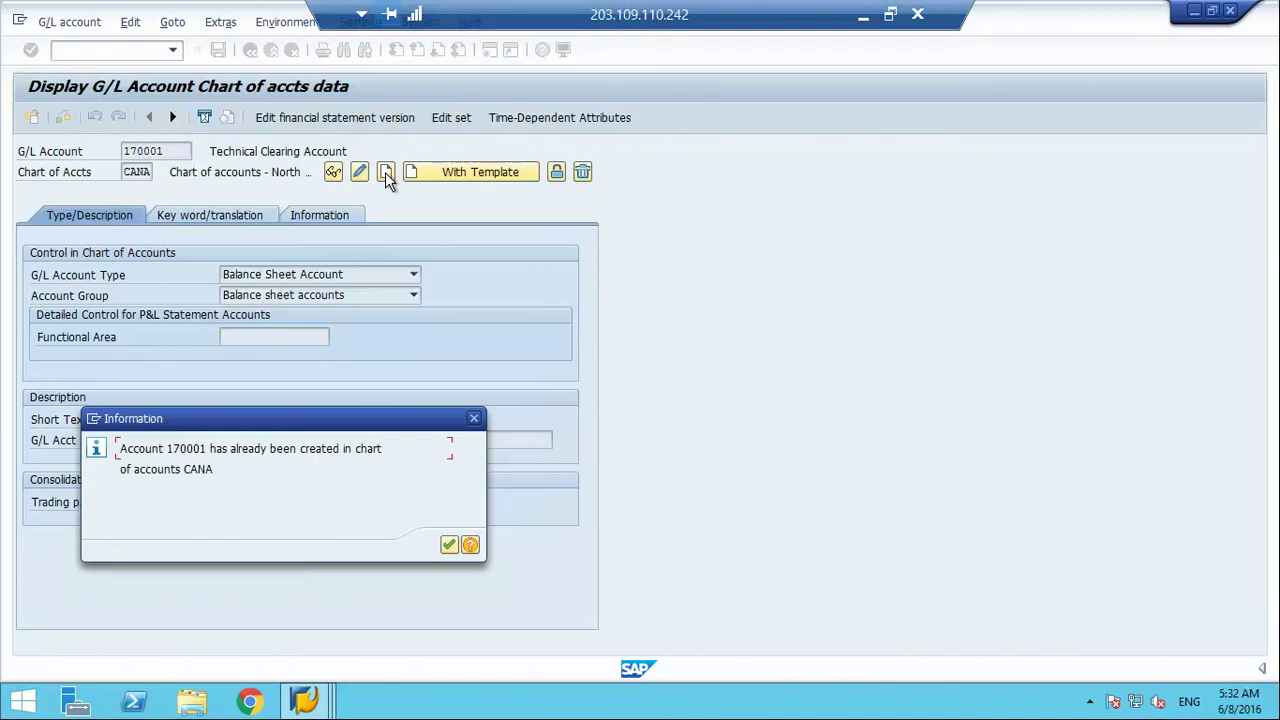
key(Return)
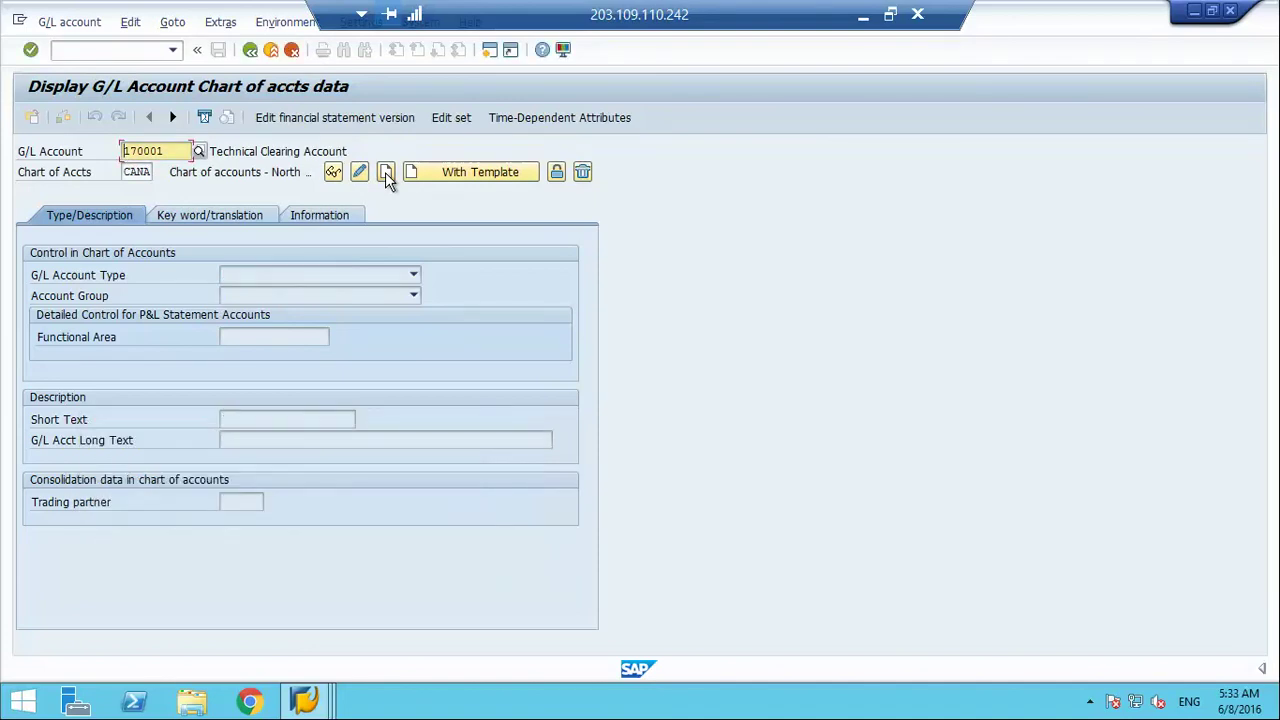
click(385, 172)
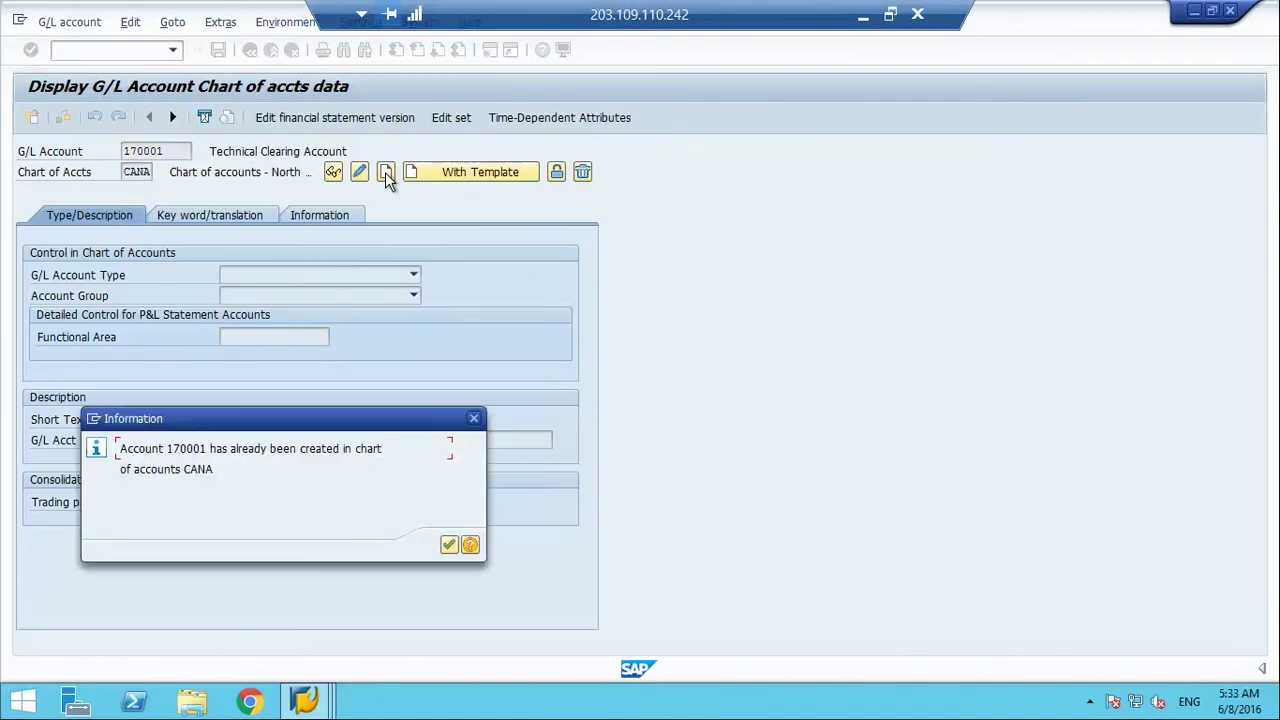
key(Return)
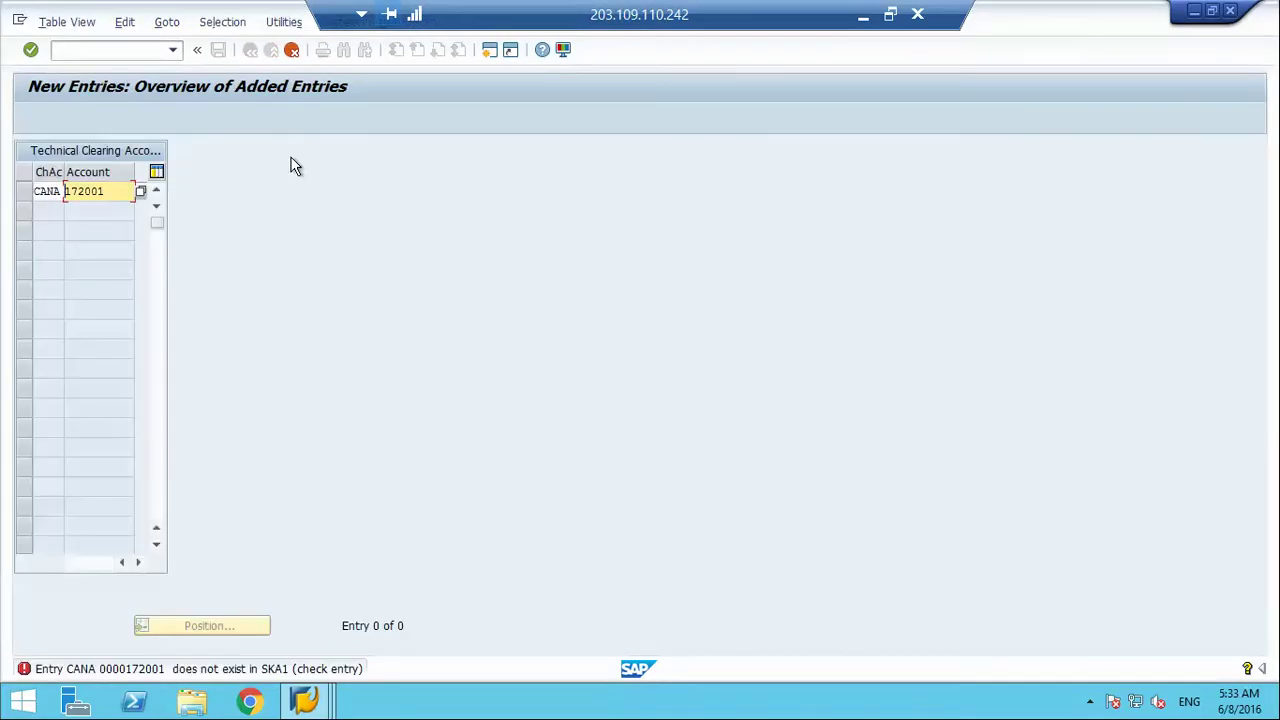
key(Return)
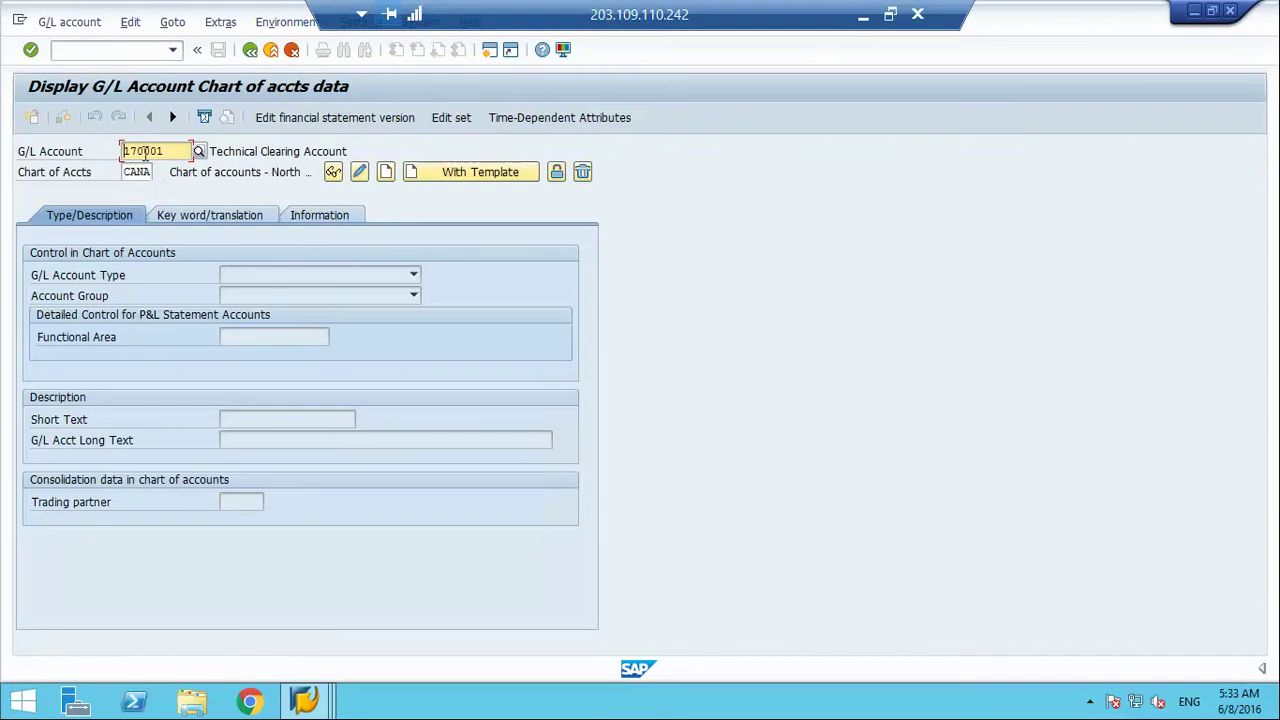
Step: Start creating G/L account 172001 in chart of accounts CANA with type Balance Sheet Account and group Balance sheet accounts
click(145, 151)
key(BackSpace)
text(2)
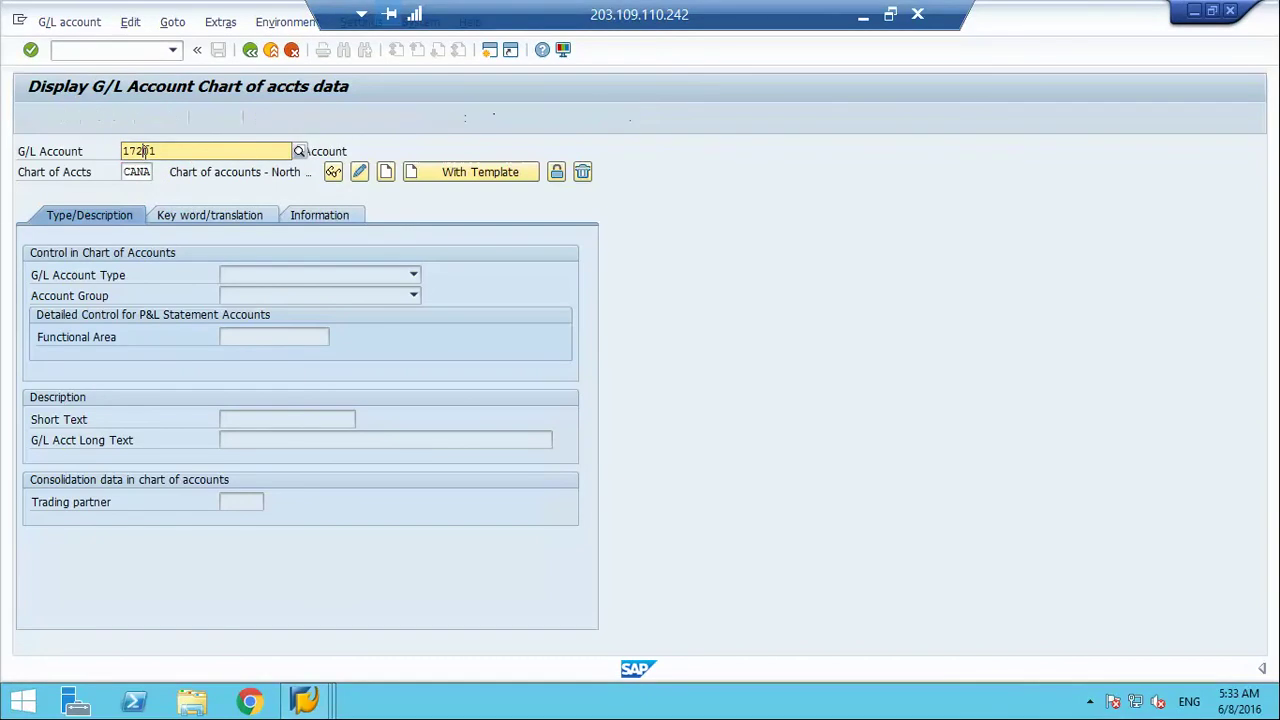
key(F5)
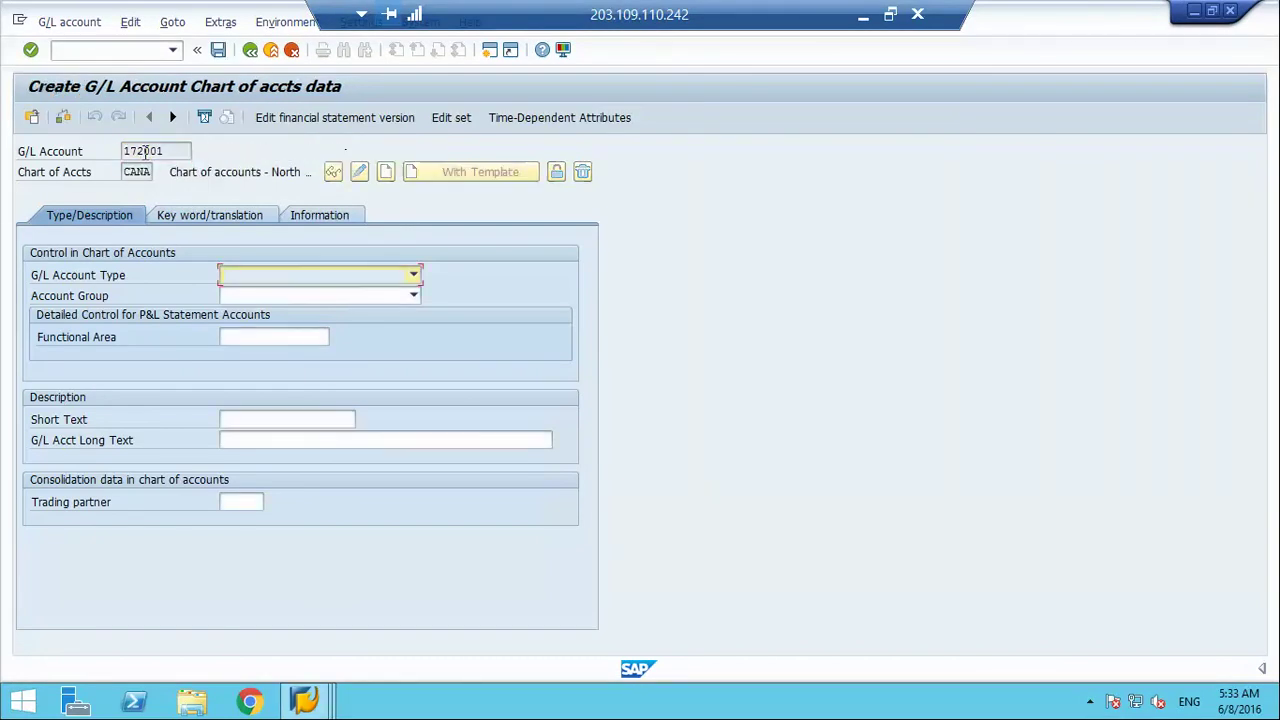
click(307, 281)
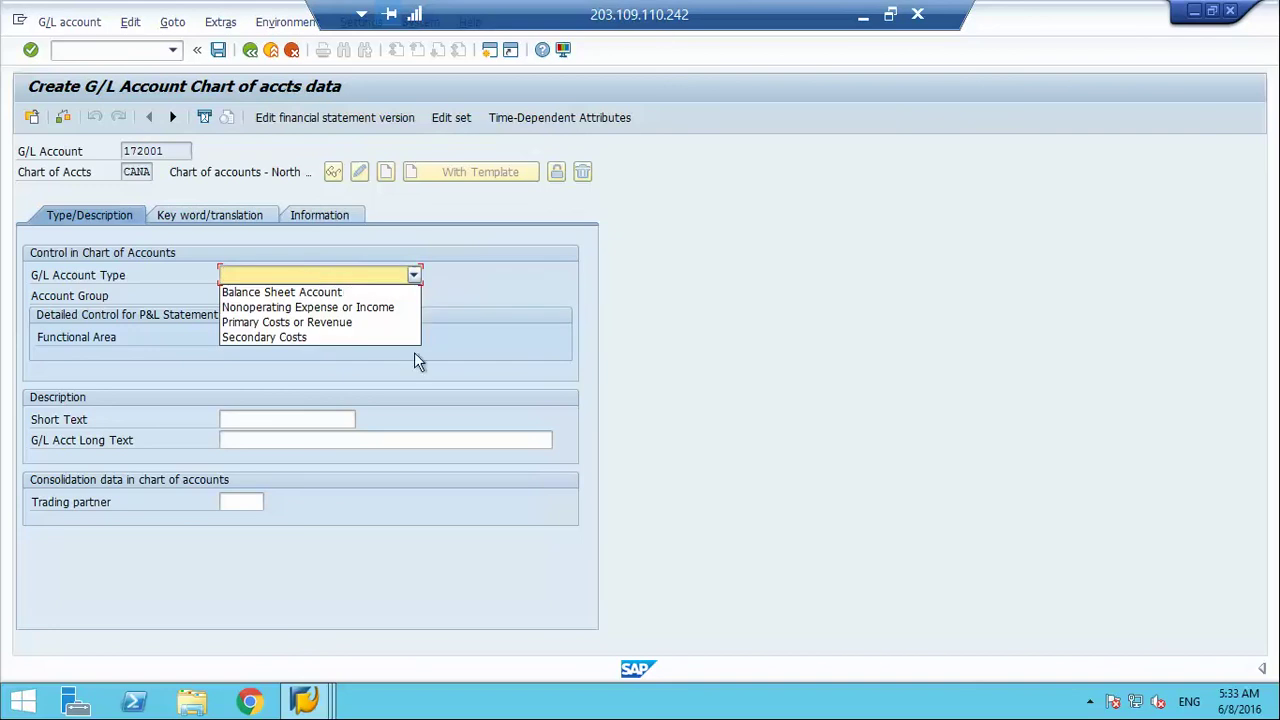
click(417, 355)
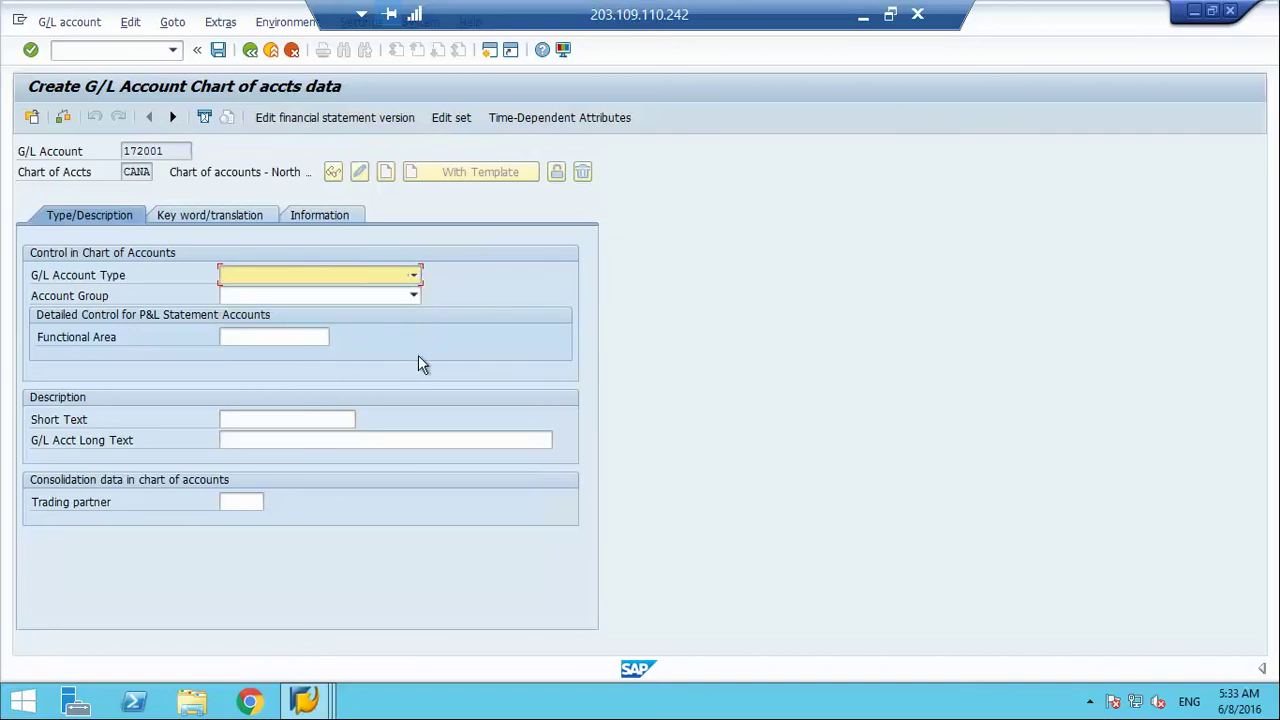
key(Down)
click(398, 290)
key(Return)
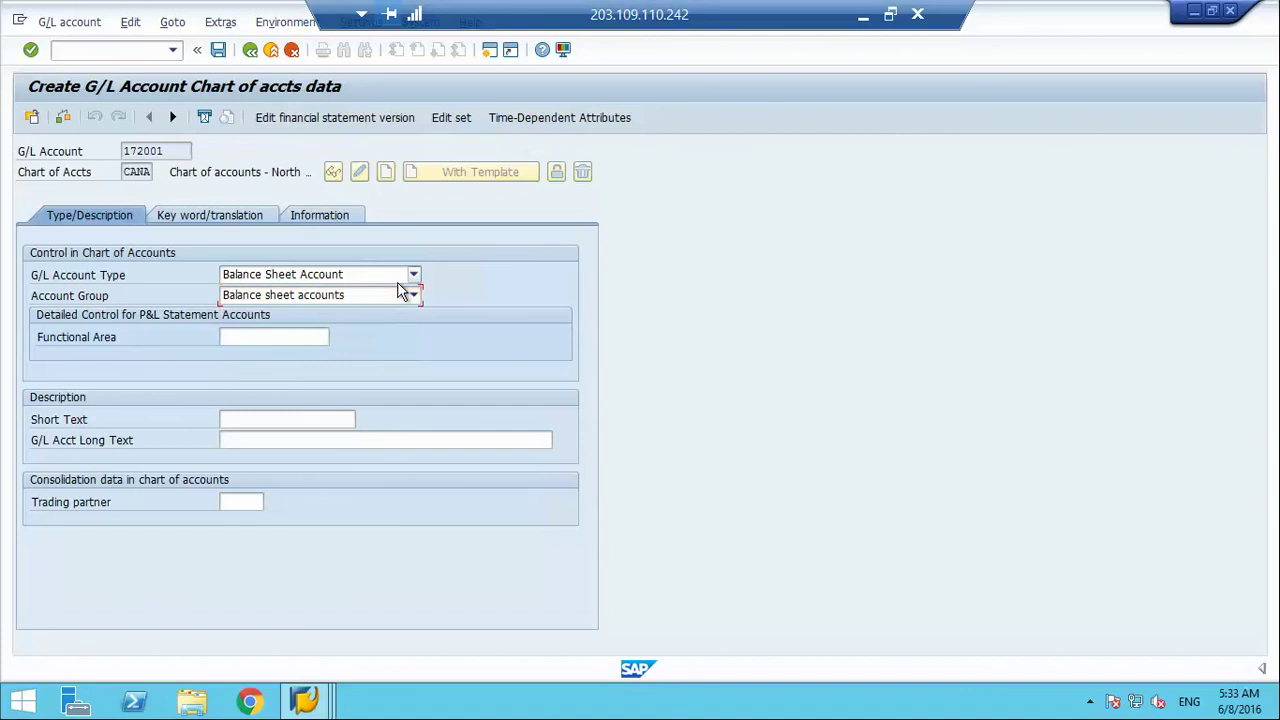
key(Tab)
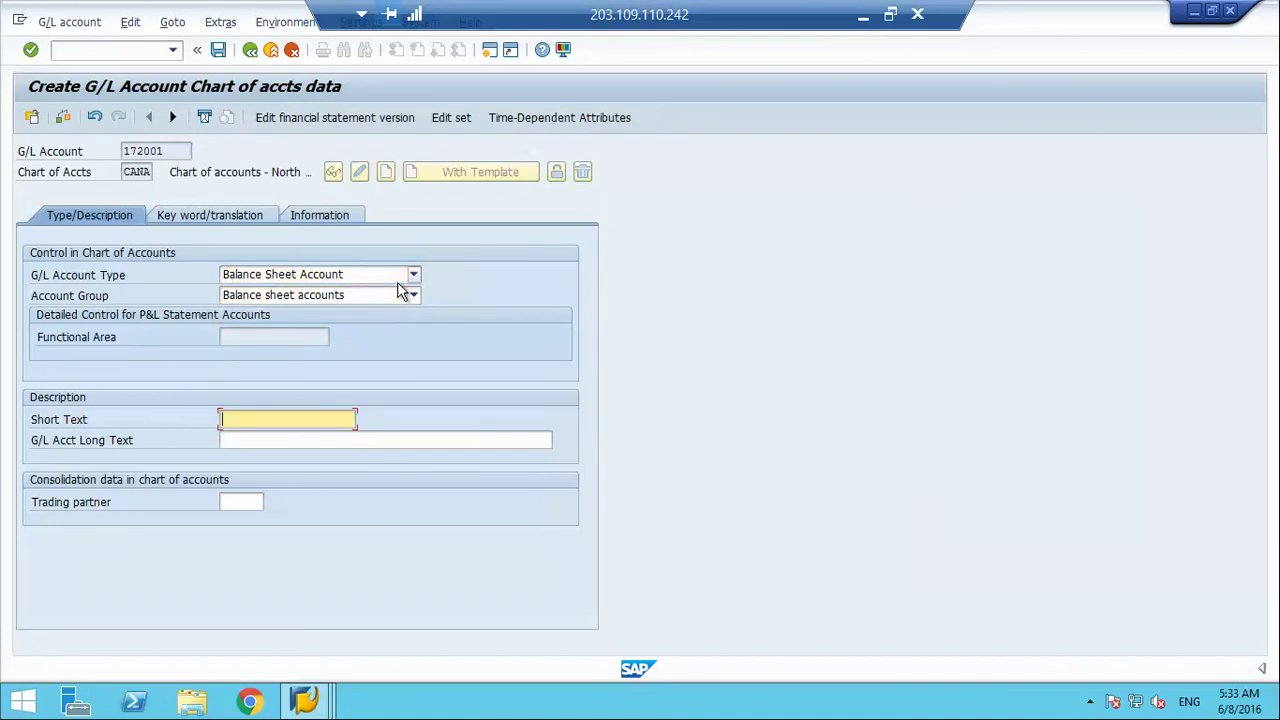
Step: Enter the short text "Technical clearing" and the long text "technical clearing account" for the new G/L account
text(Technical clearing)
key(Tab)
text(technical clear)
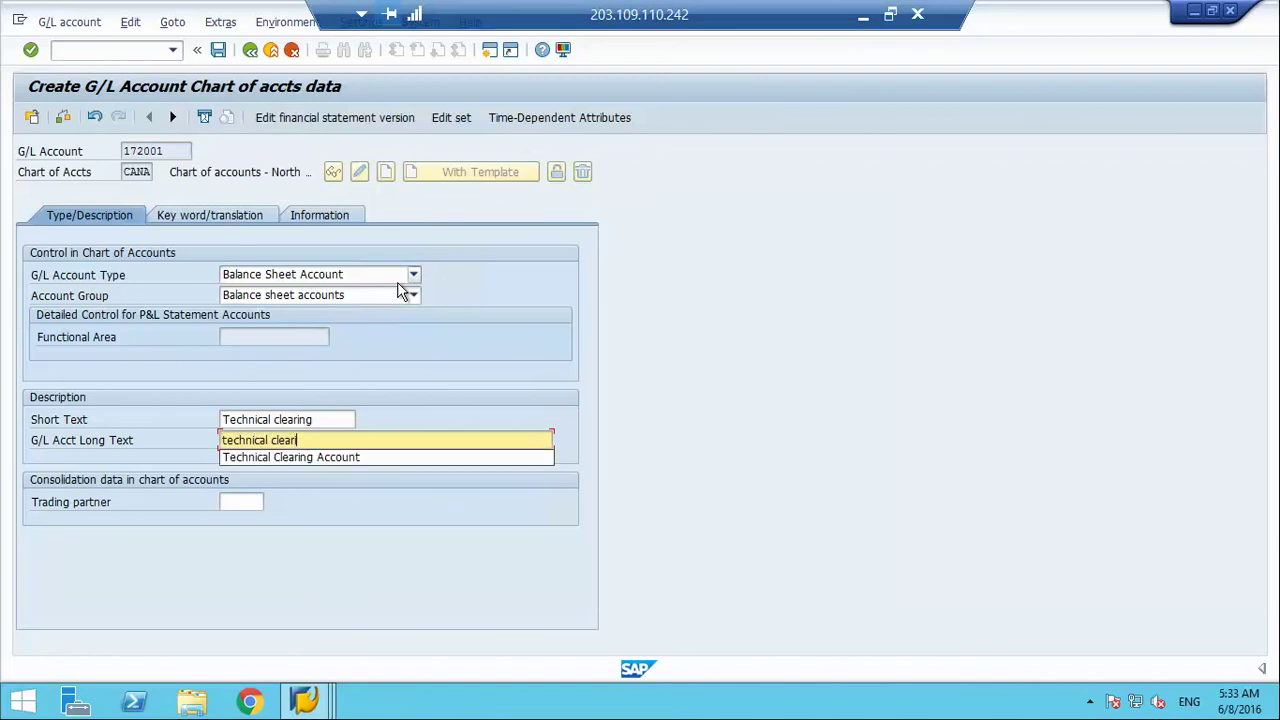
text(ing account)
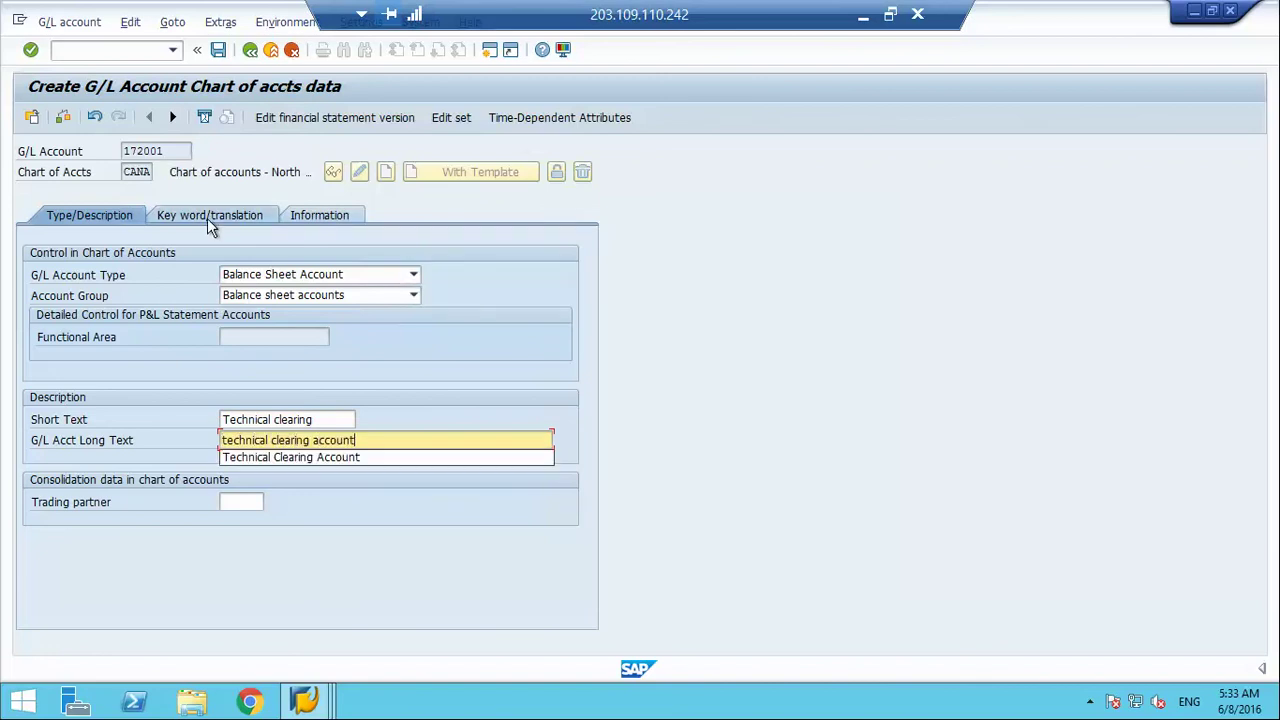
Step: Review the new account's keyword, translation and information data, and save the account
click(206, 214)
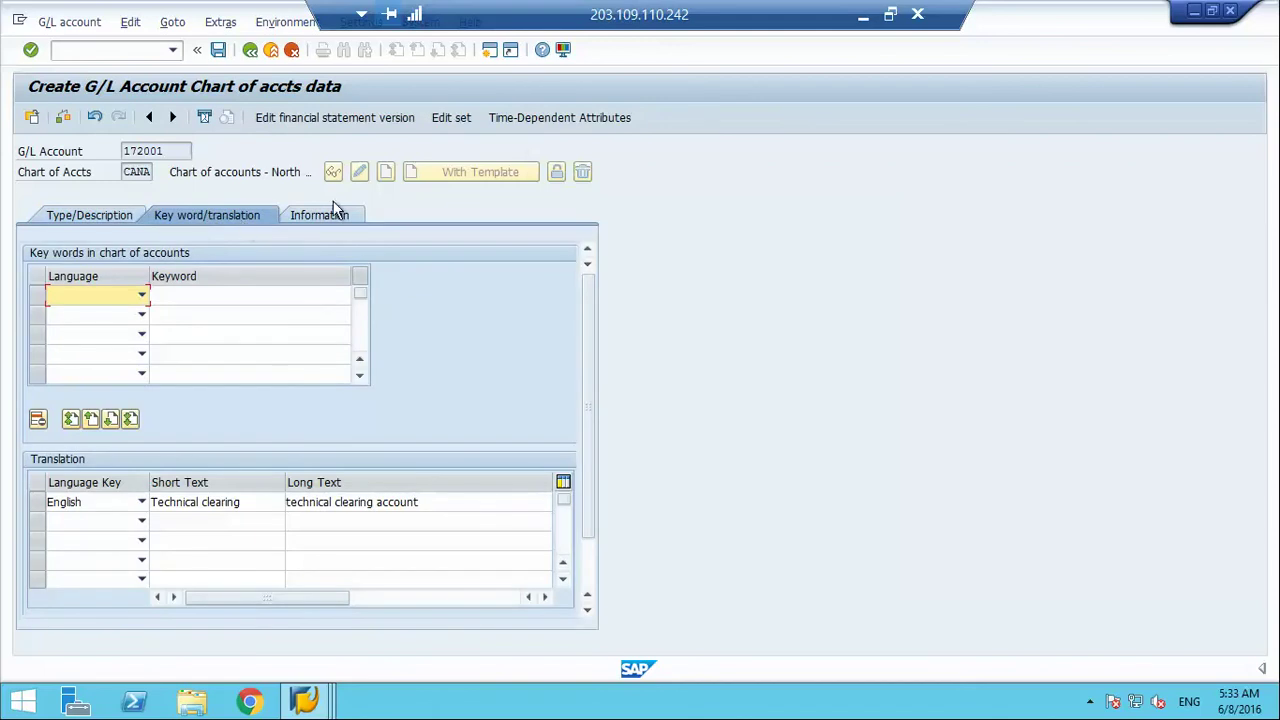
click(324, 214)
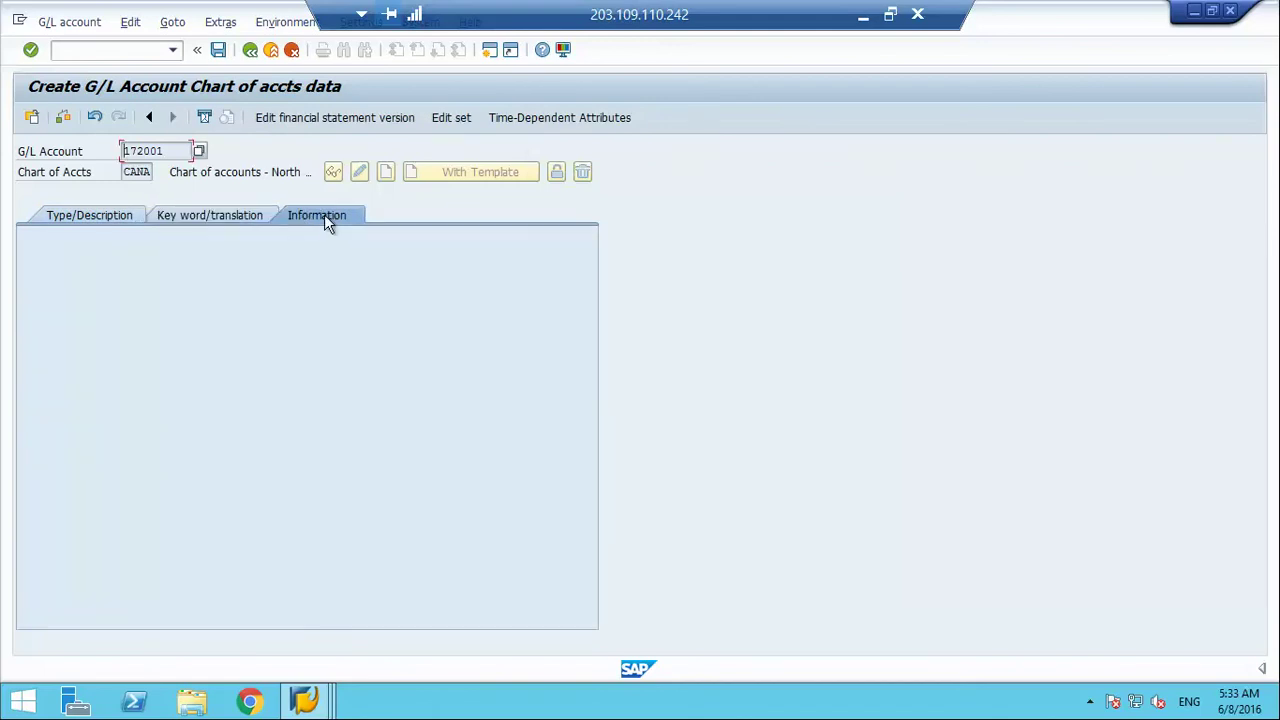
key(ctrl+s)
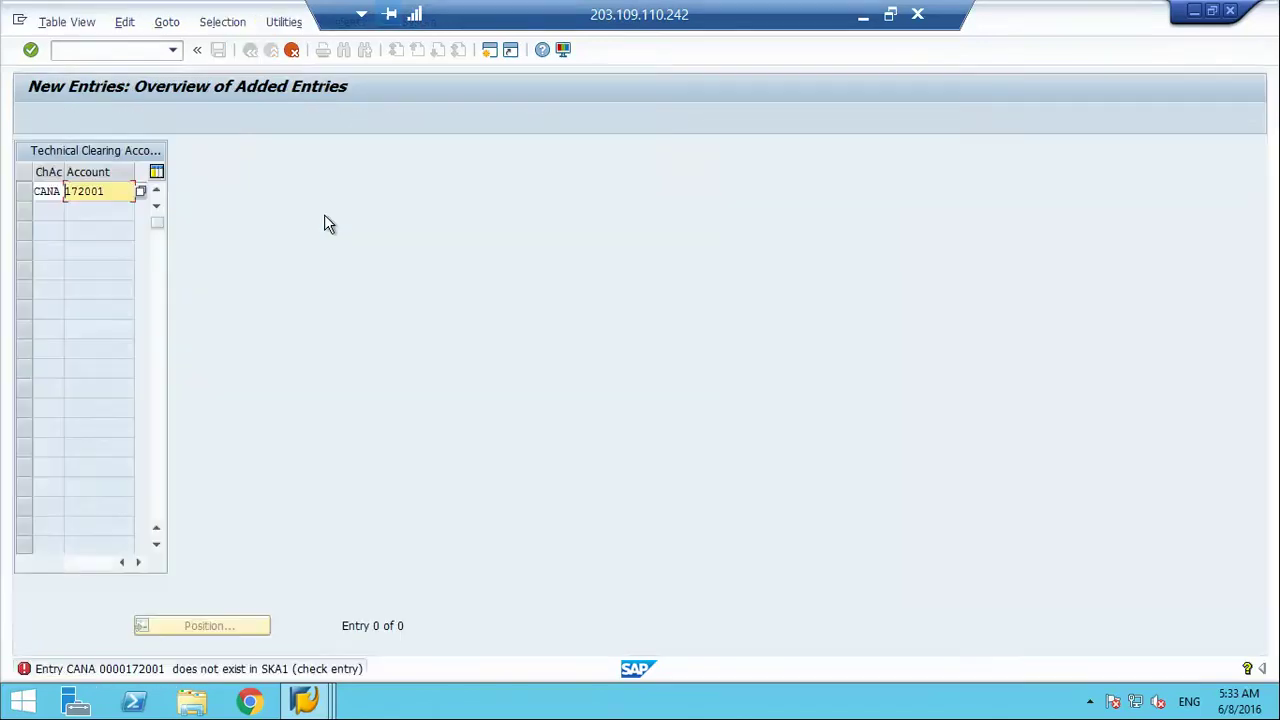
Step: Accept and save the CANA clearing account entry for 172001, reading the message's long text before closing it
key(Return)
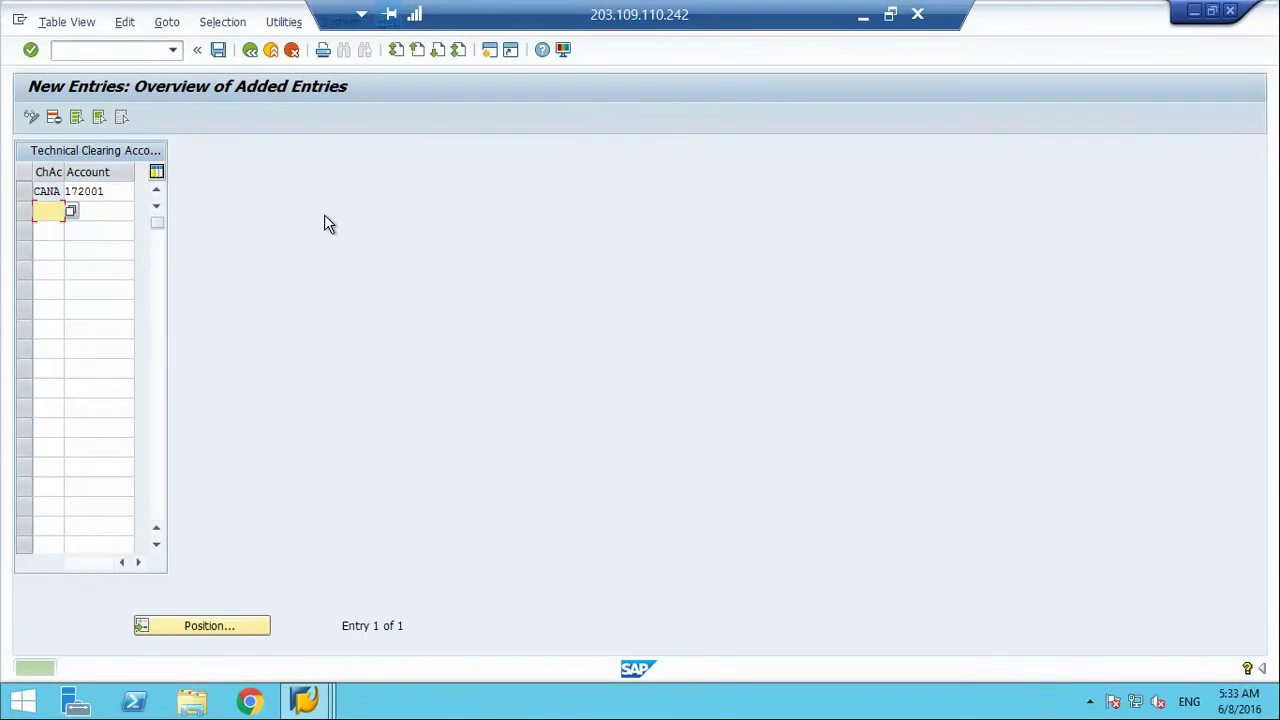
click(217, 55)
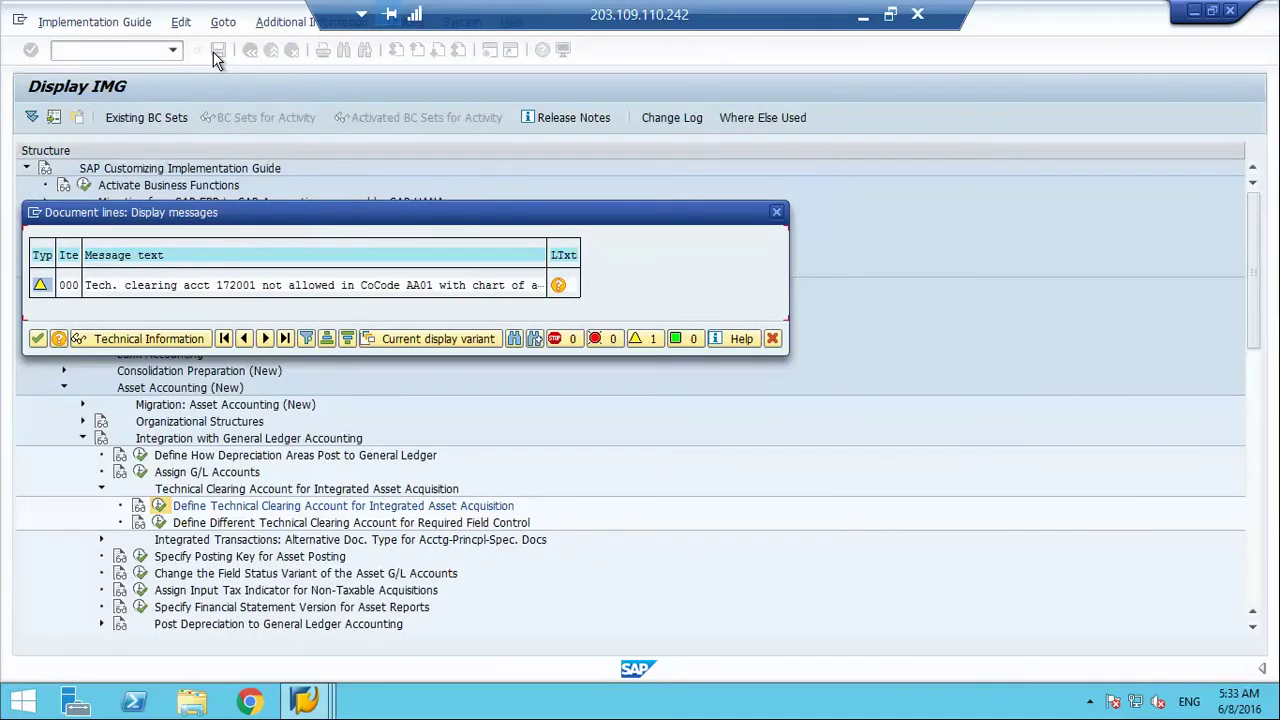
click(559, 287)
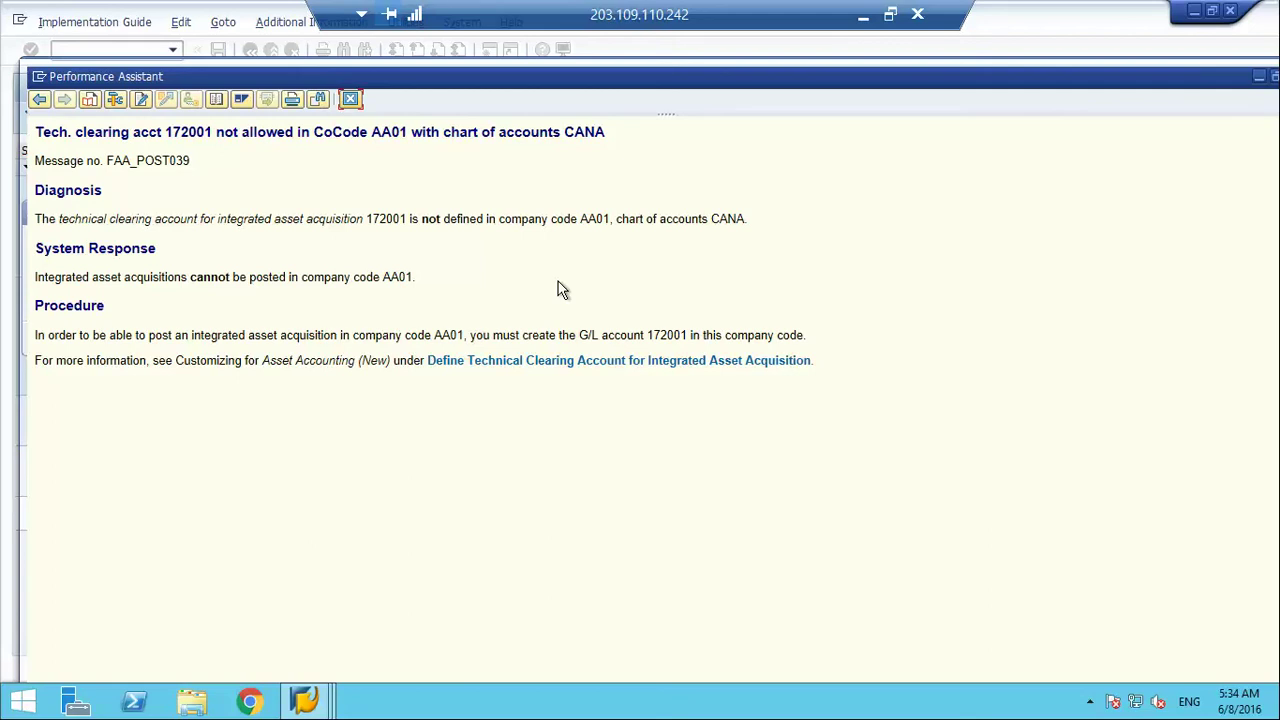
key(Escape)
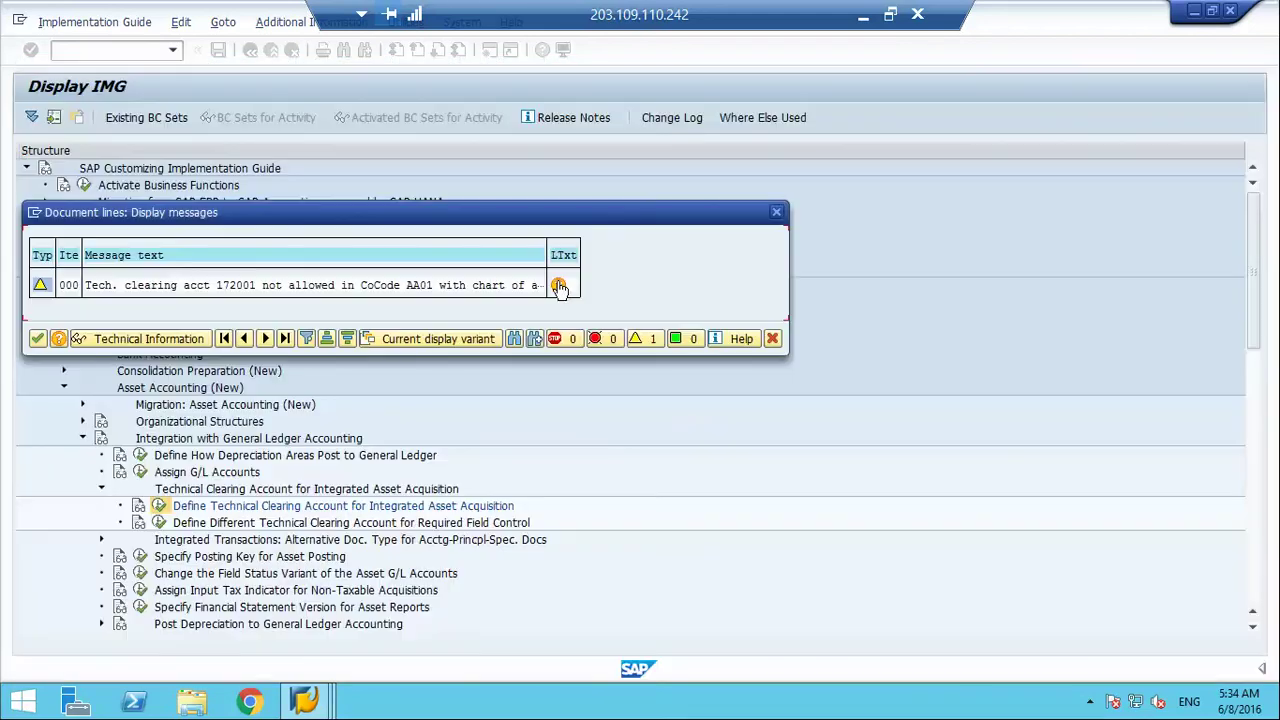
key(Return)
key(Return)
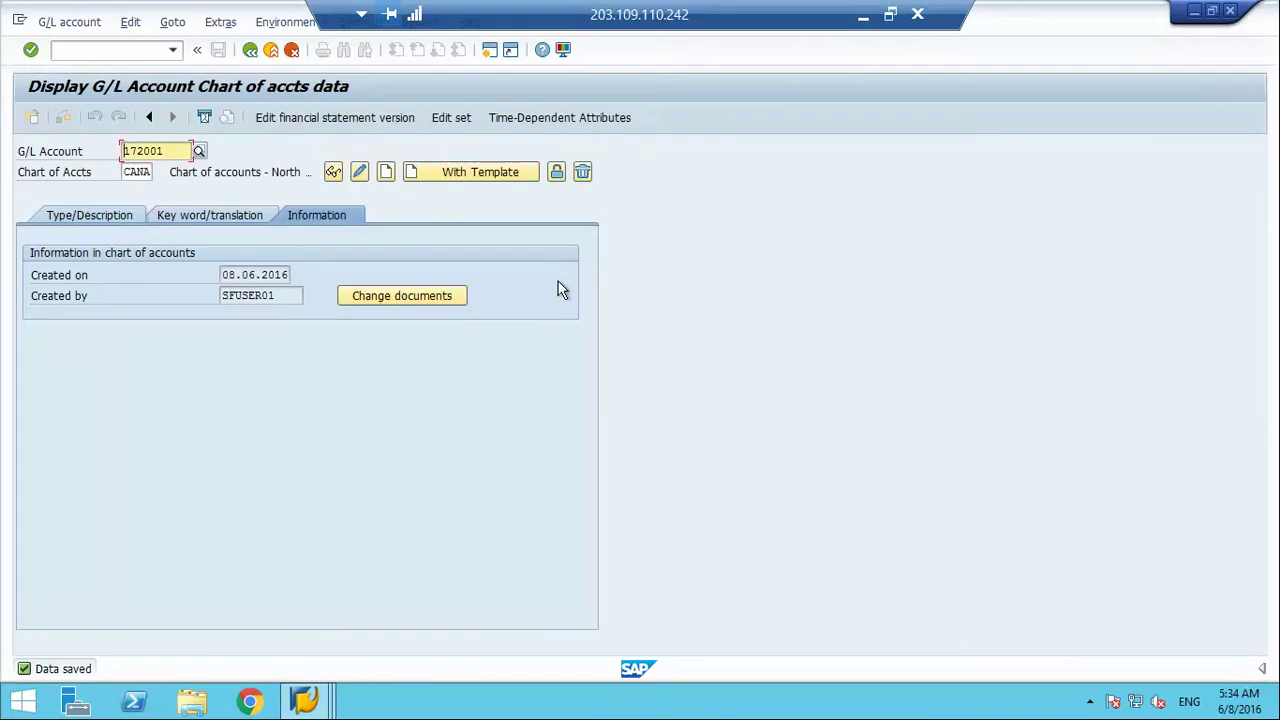
Step: Open central G/L account maintenance (FS00) and check for account 172001 in company code AA01
click(250, 50)
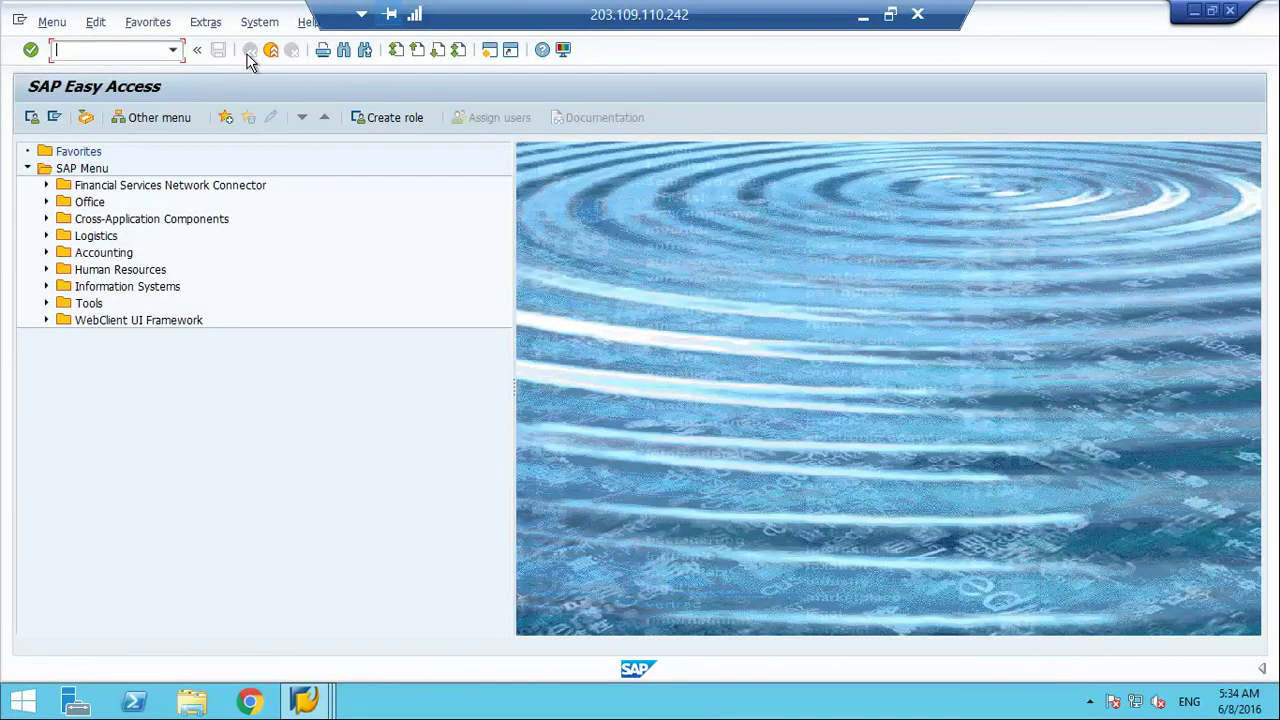
text(fs00)
key(Return)
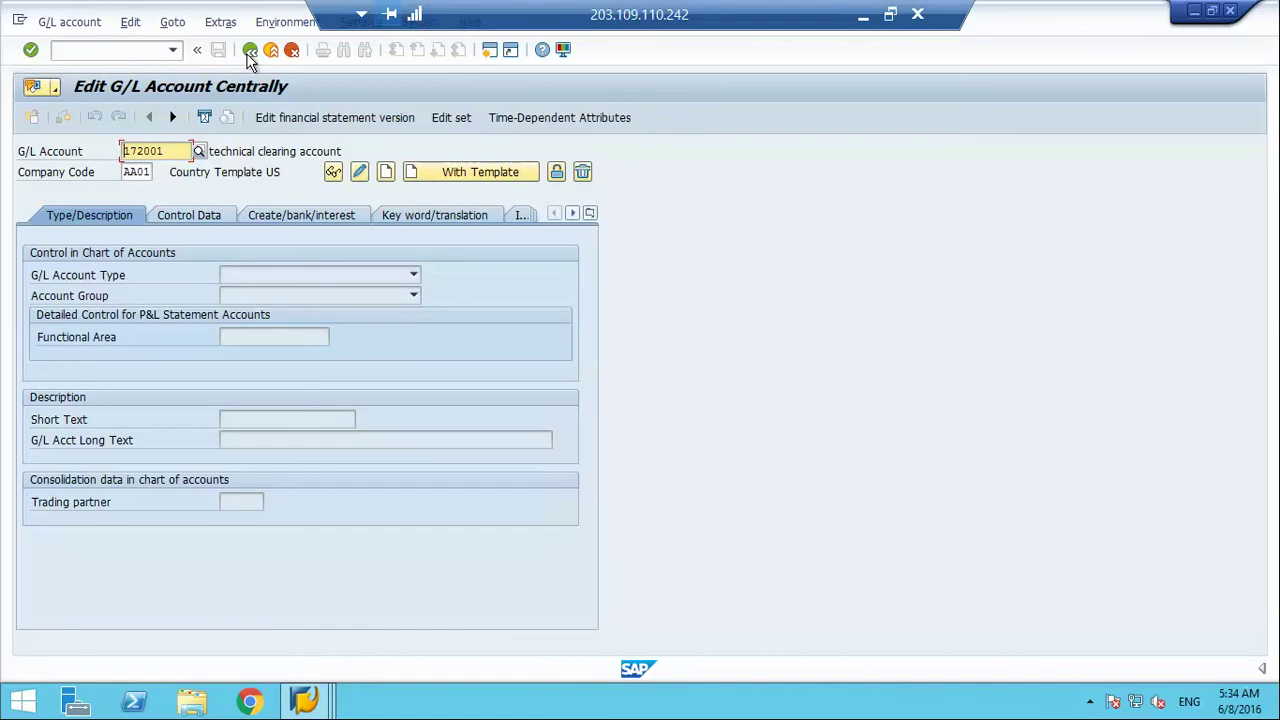
key(Return)
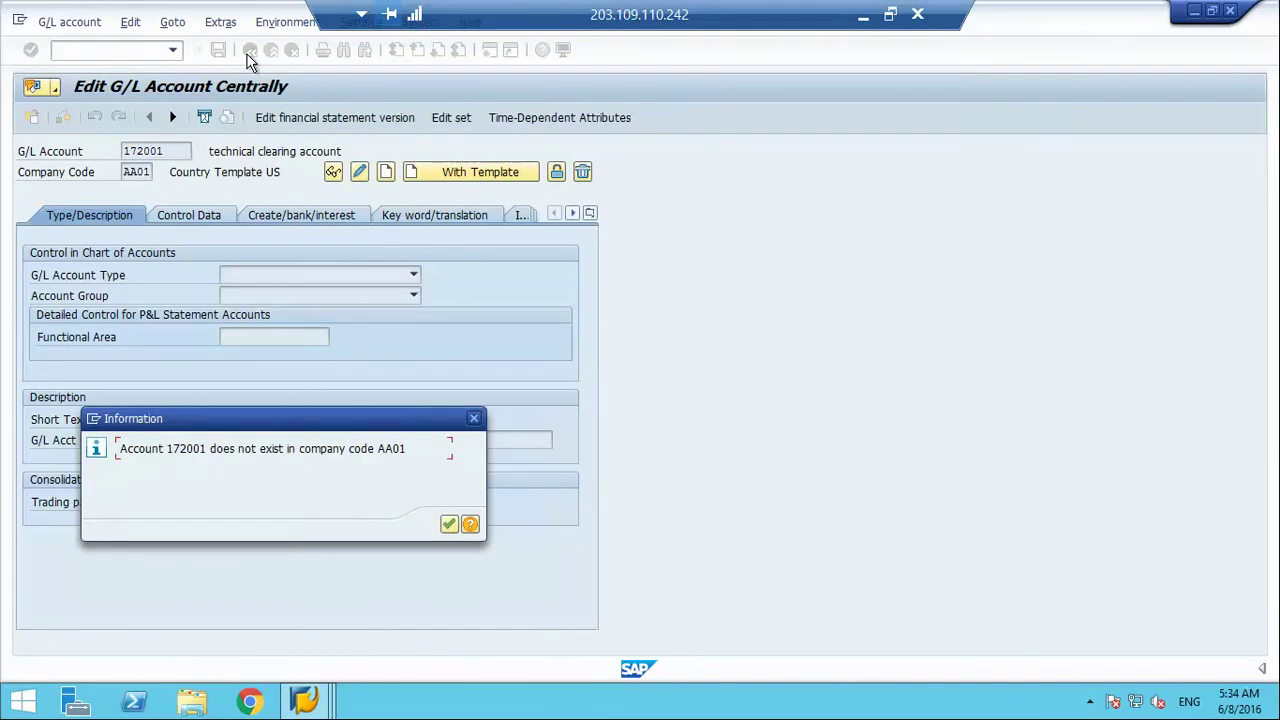
key(Return)
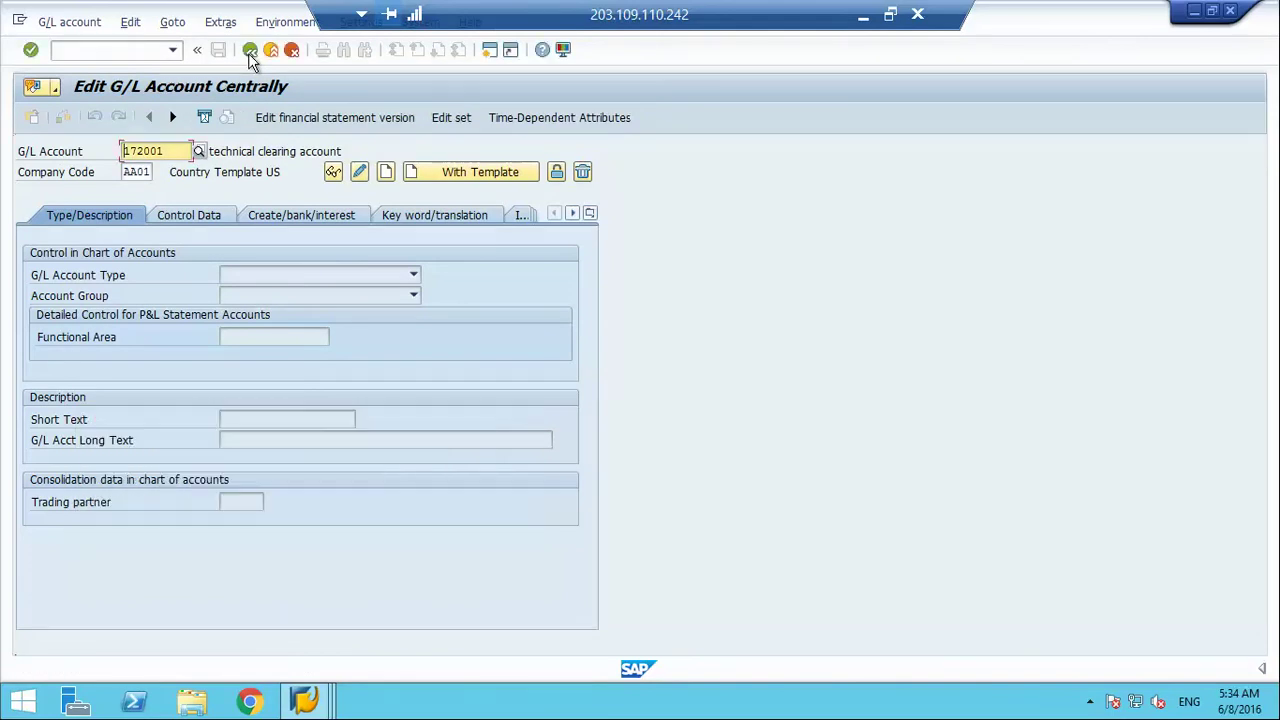
Step: Create G/L account 172001 in company code AA01 using account 170010 of company code AA01 as the template, and save it
click(393, 175)
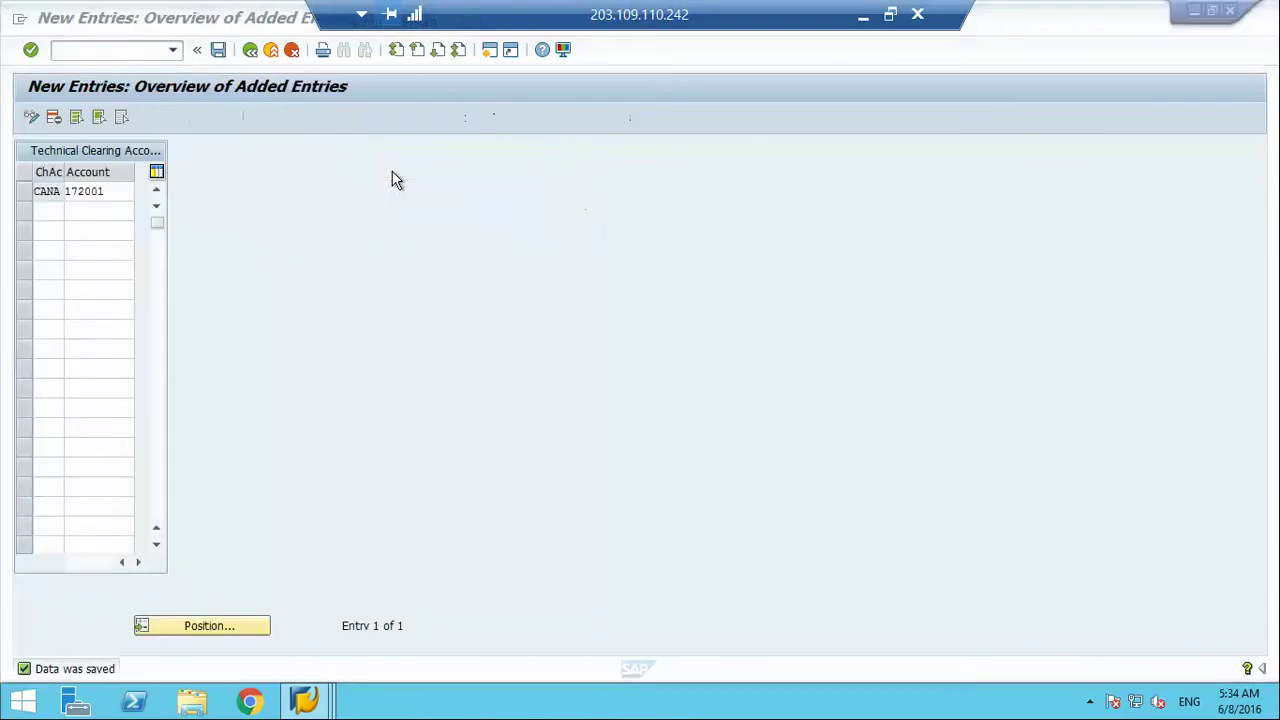
click(111, 191)
key(F3)
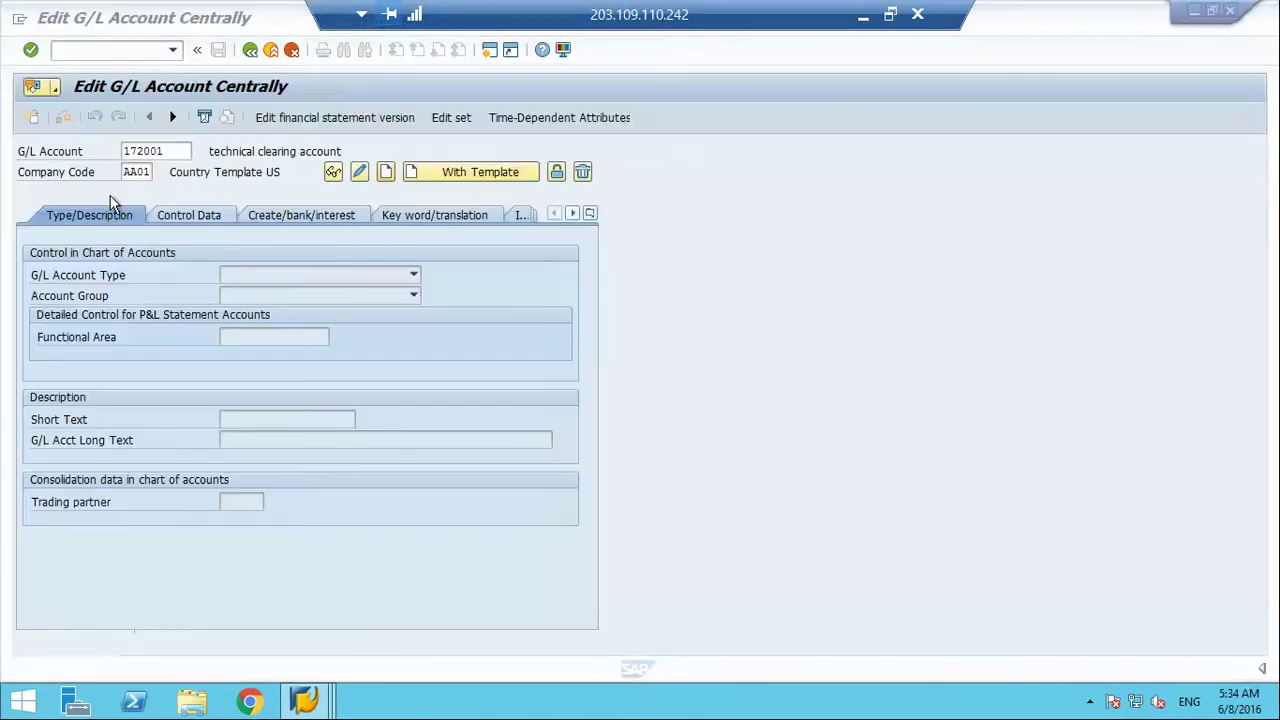
click(428, 176)
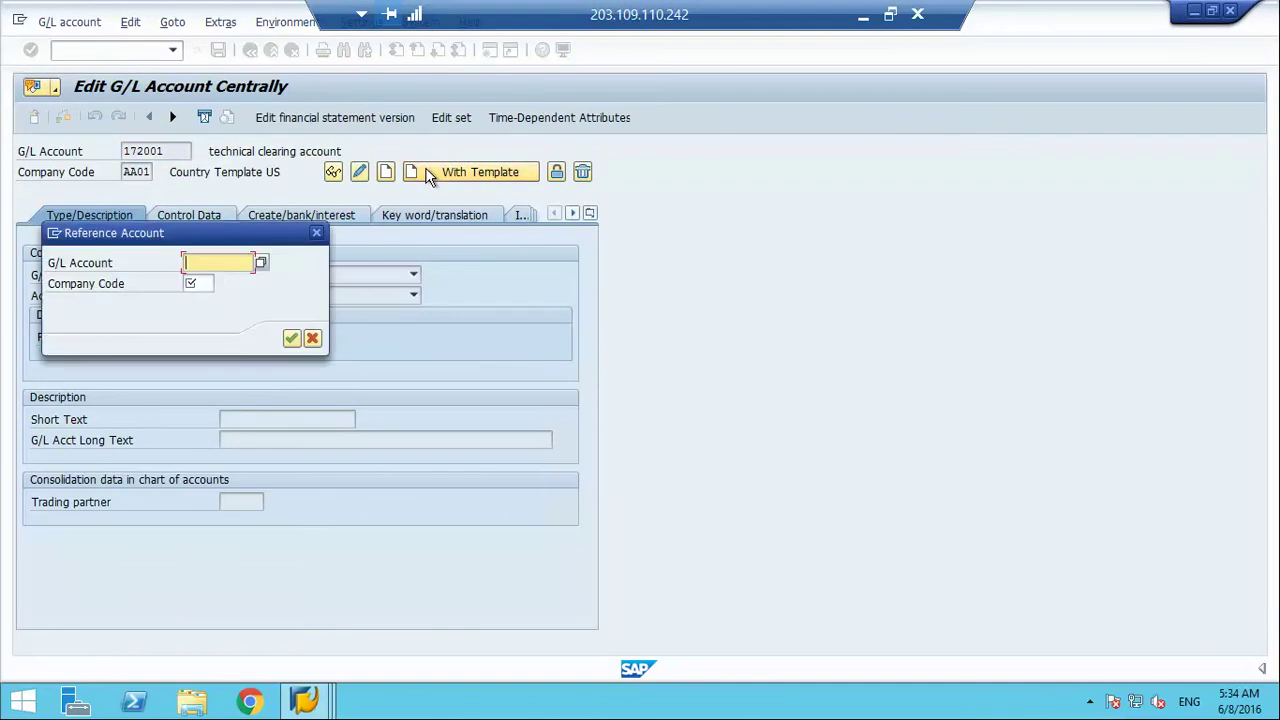
key(Return)
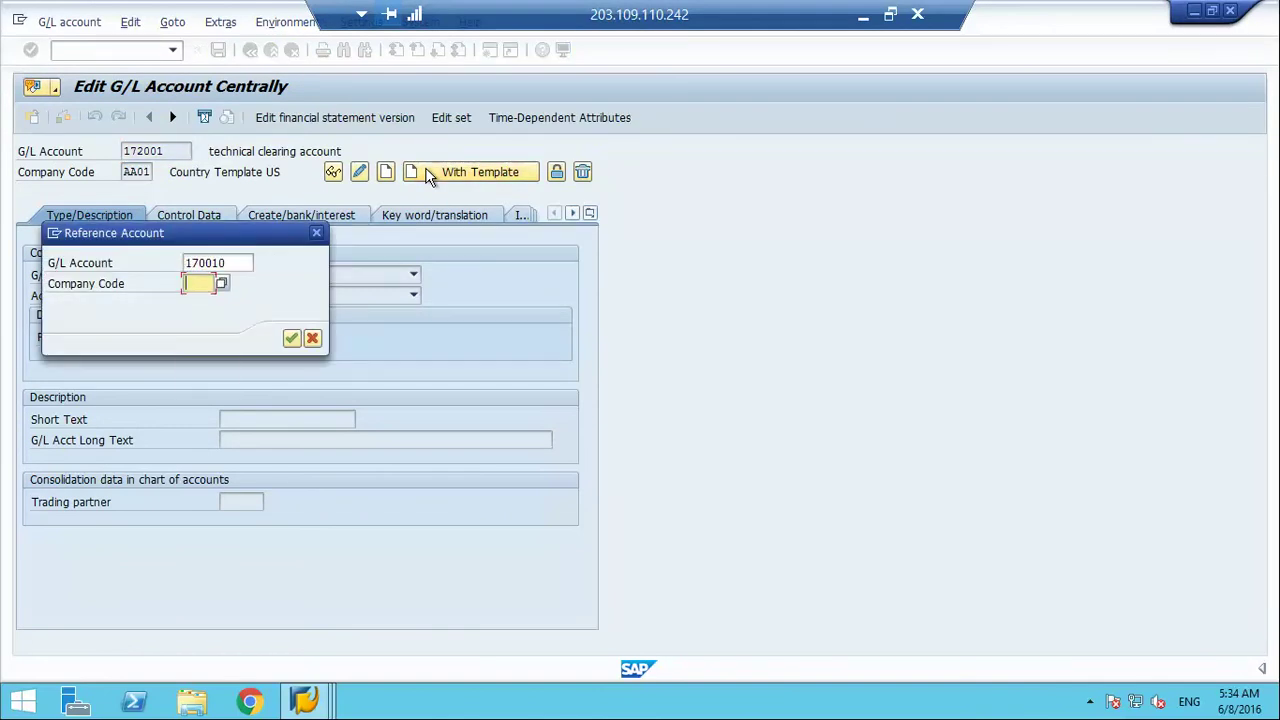
key(Down)
text(aa01)
key(Return)
key(Return)
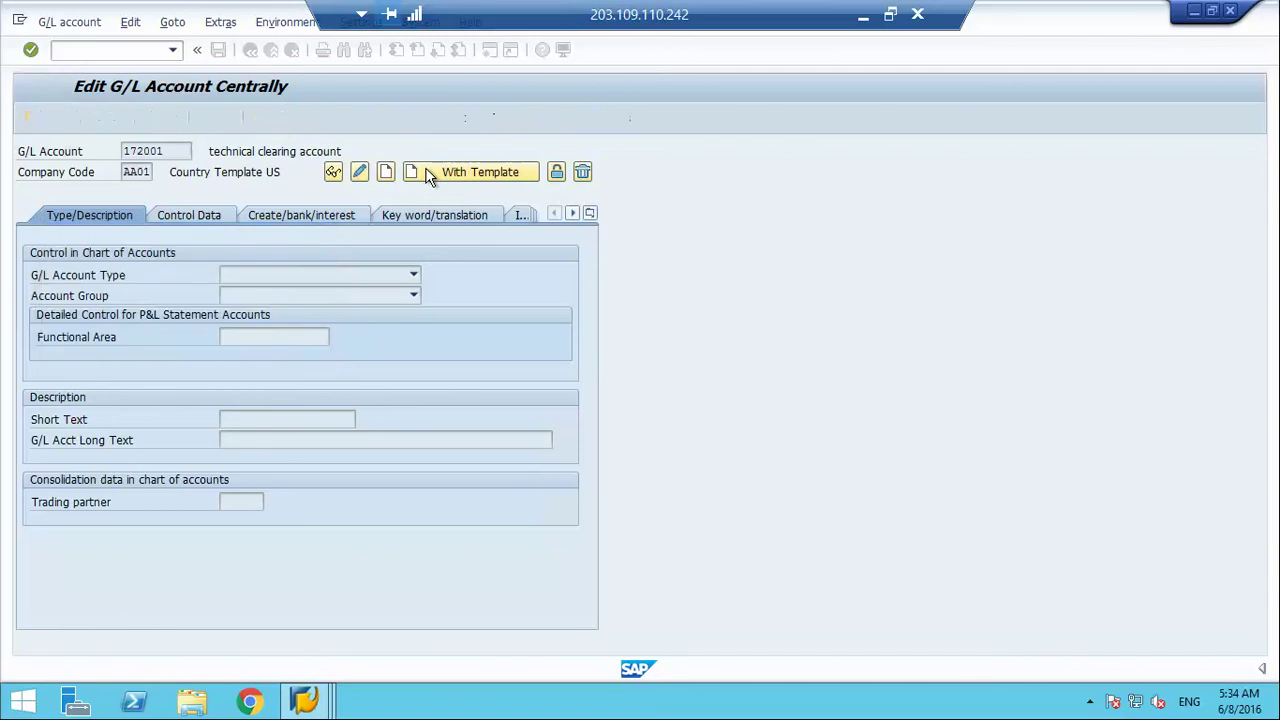
key(ctrl+s)
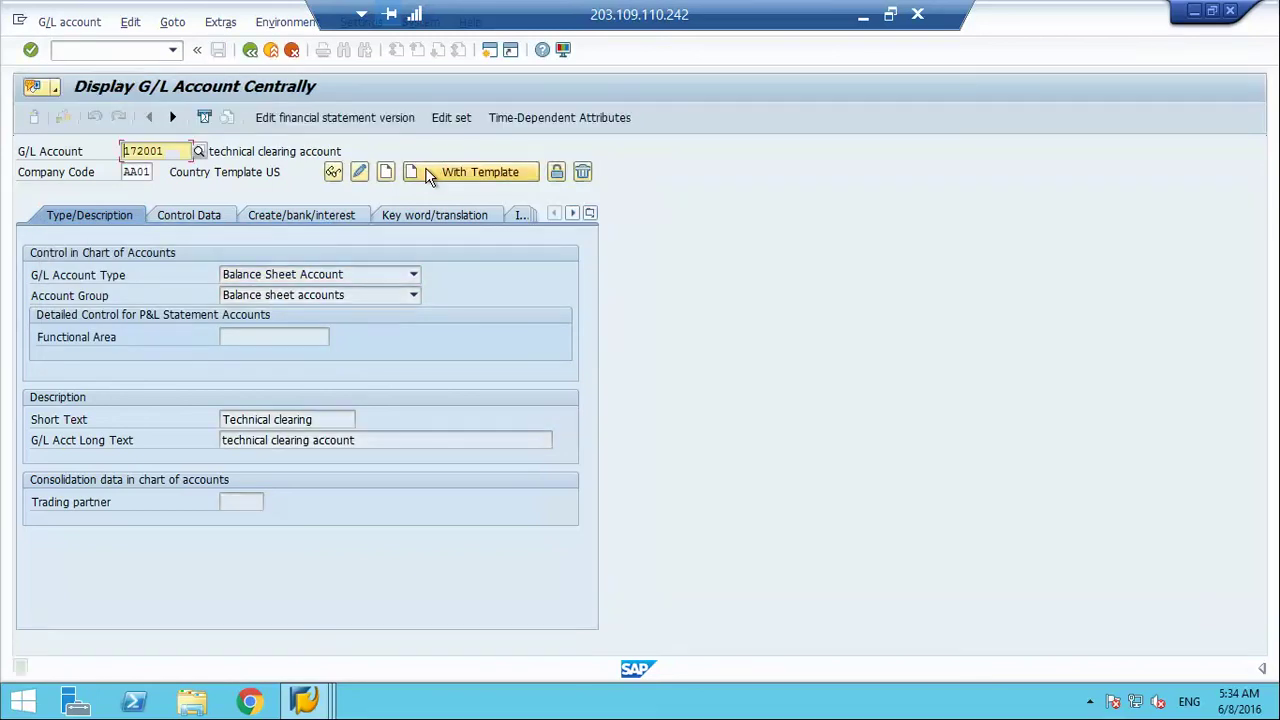
Step: Save the CANA technical clearing account entry for 172001 again and return to the implementation guide
key(Return)
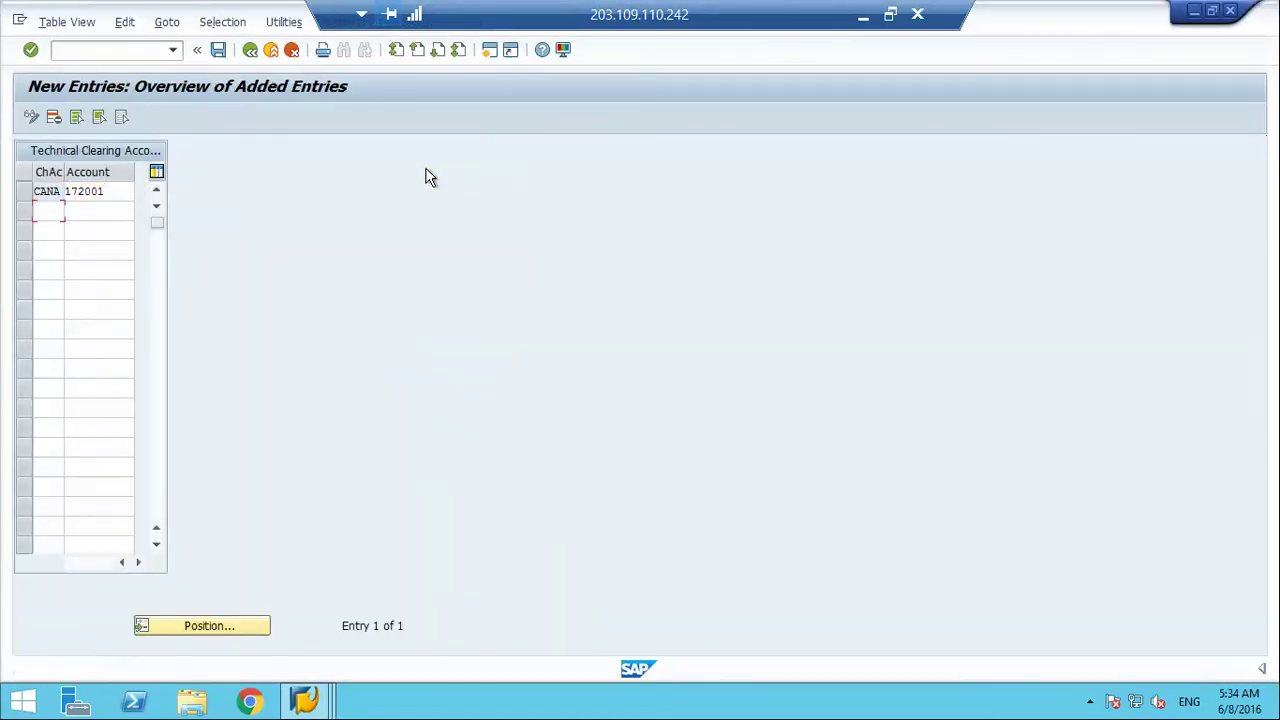
key(ctrl+s)
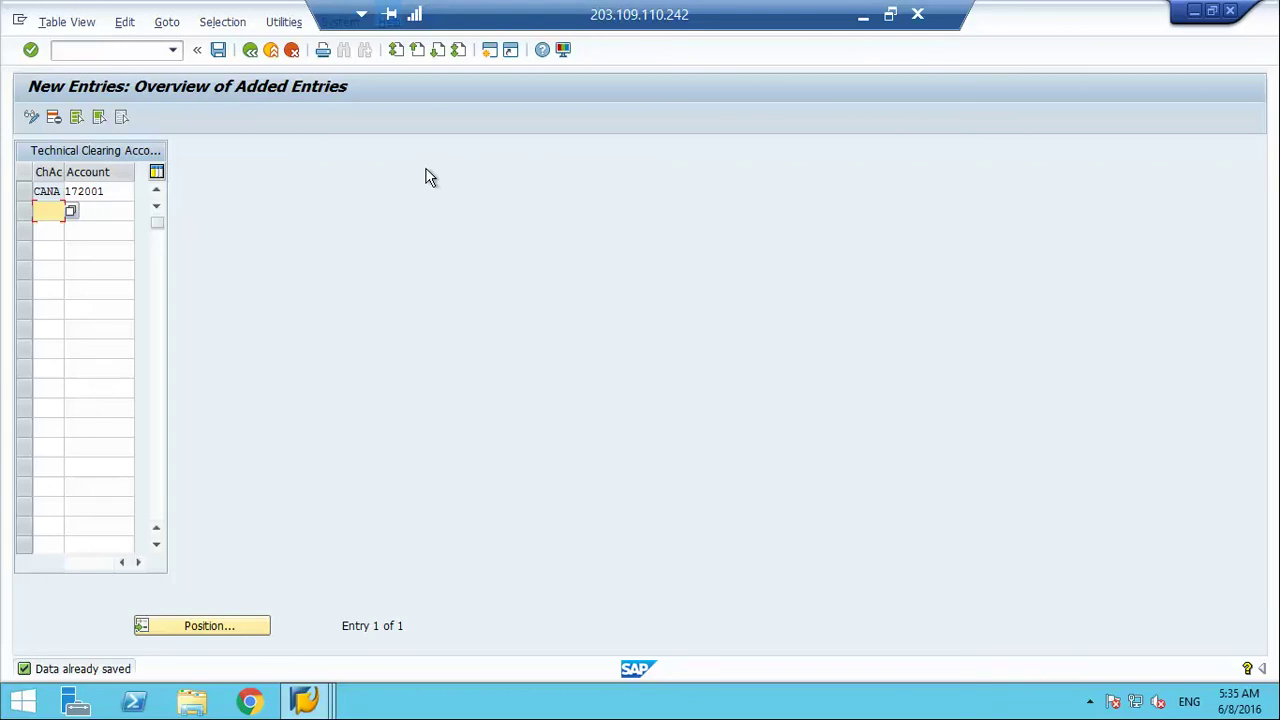
click(250, 51)
click(250, 51)
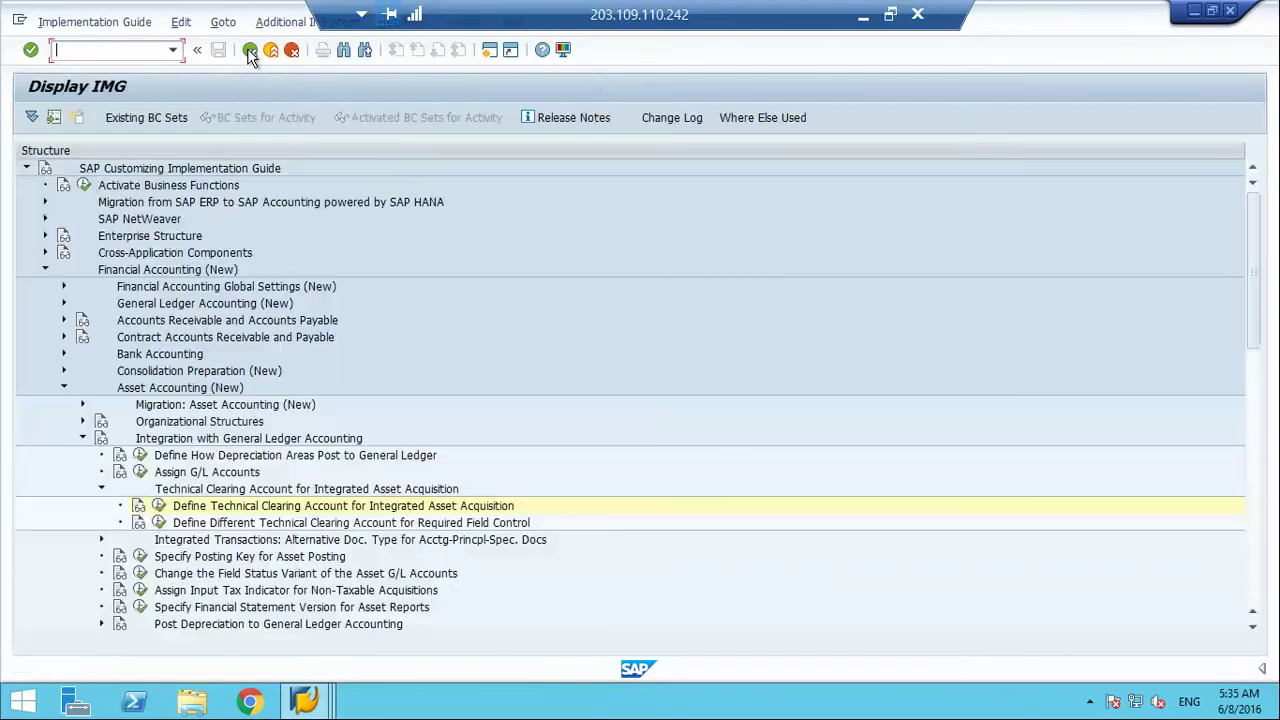
Step: Examine the CANA entry in Define Different Technical Clearing Account for Required Field Control, and return to the implementation guide
click(159, 522)
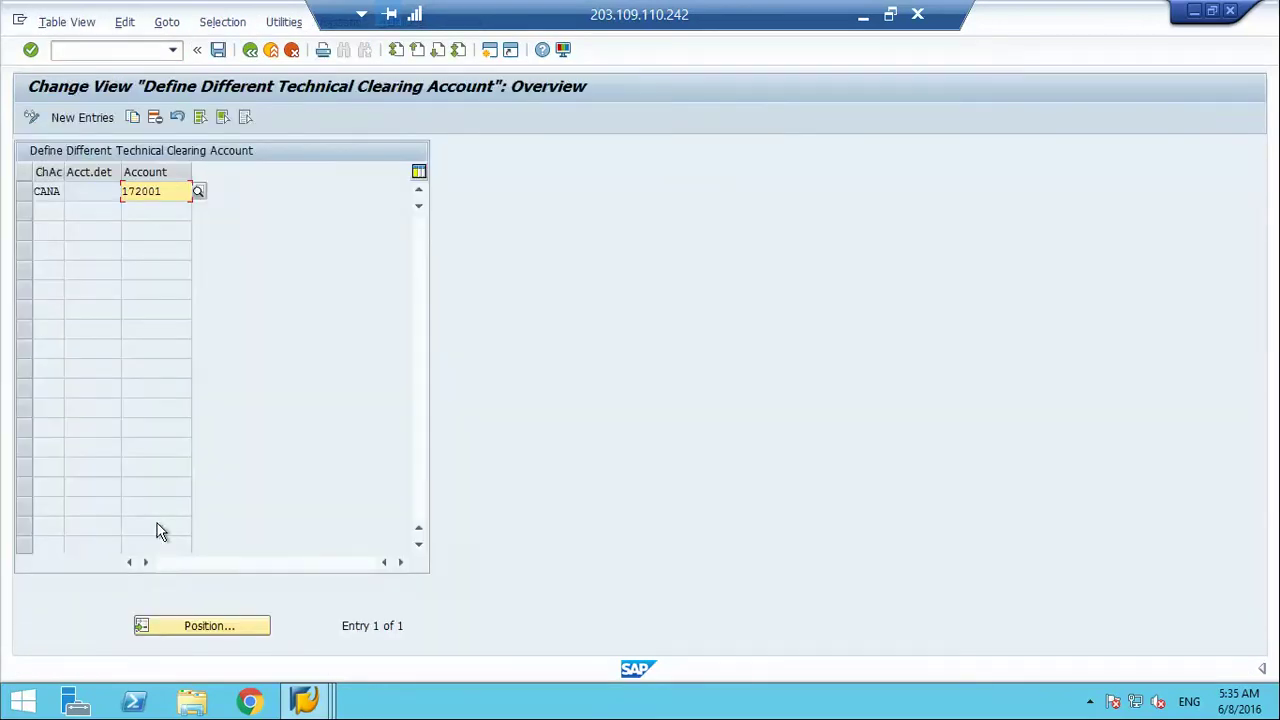
click(74, 192)
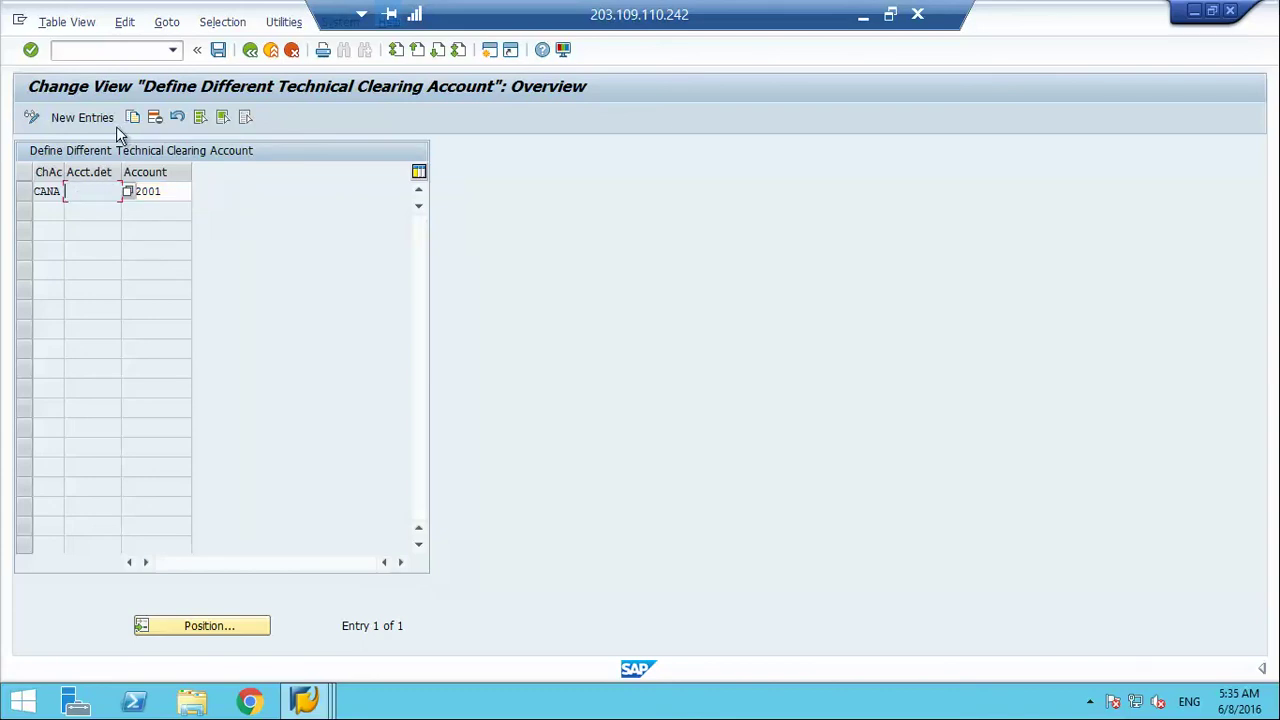
click(31, 117)
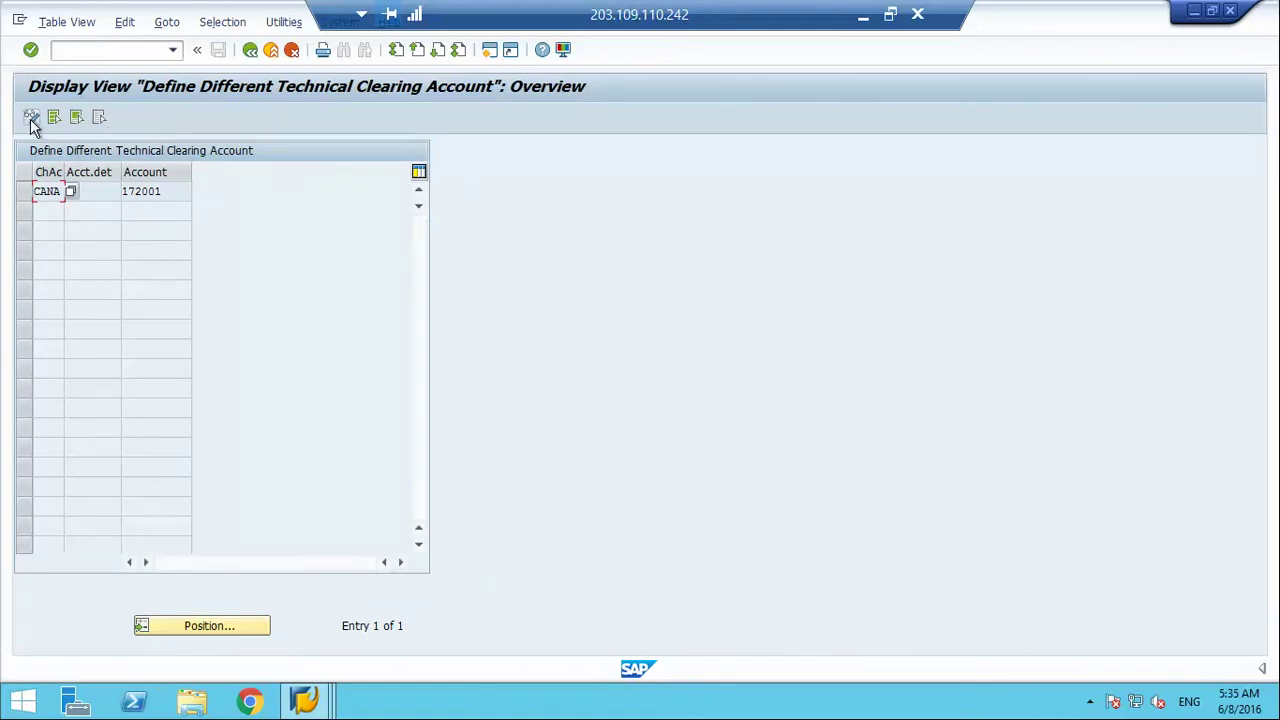
click(31, 119)
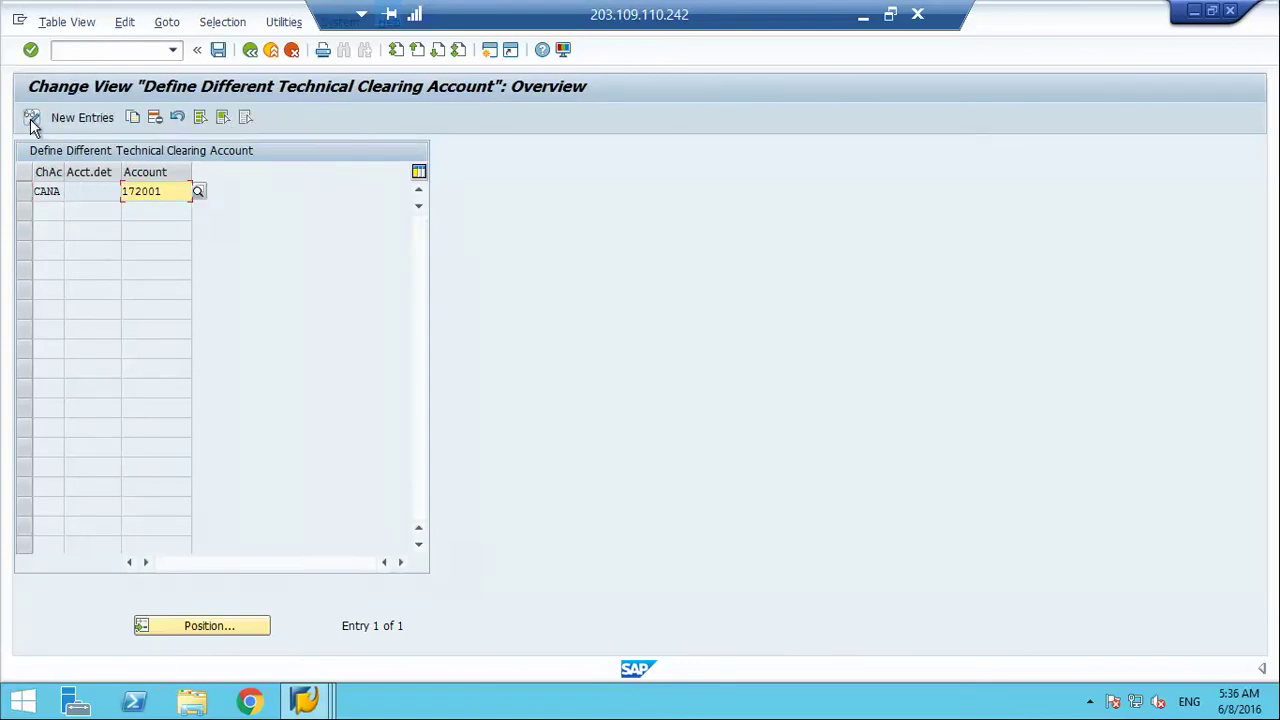
click(109, 192)
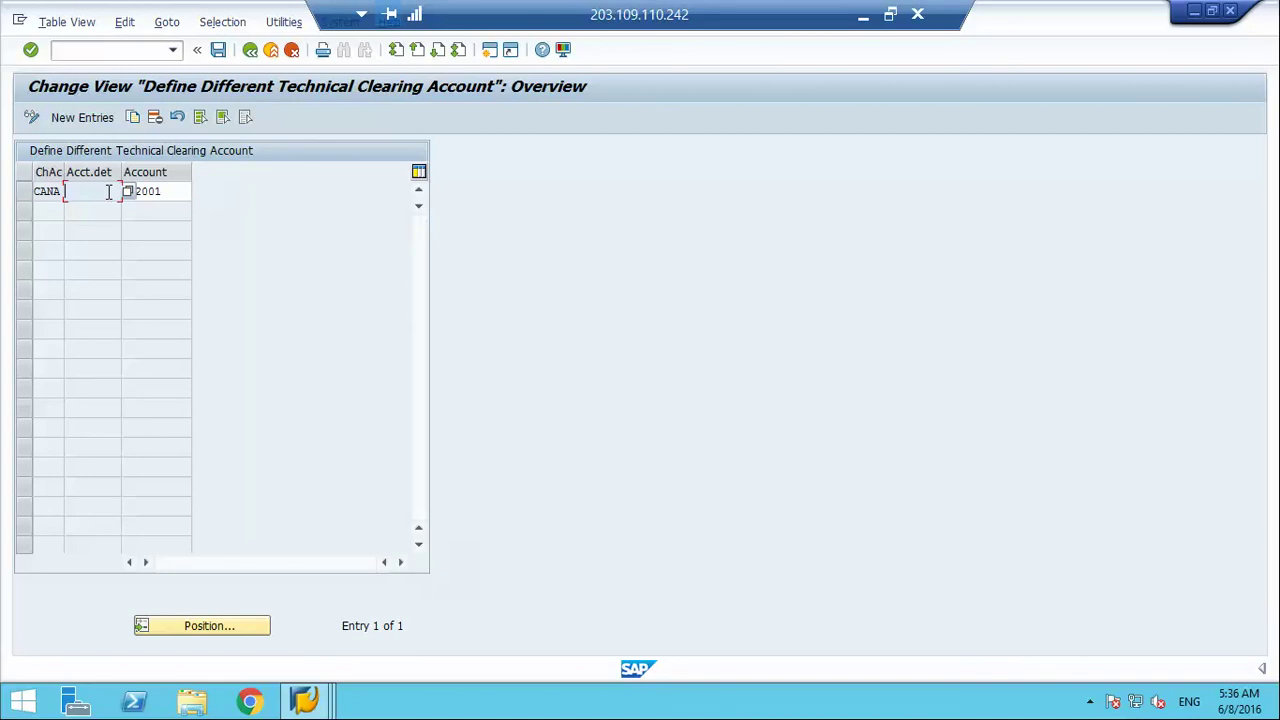
click(248, 56)
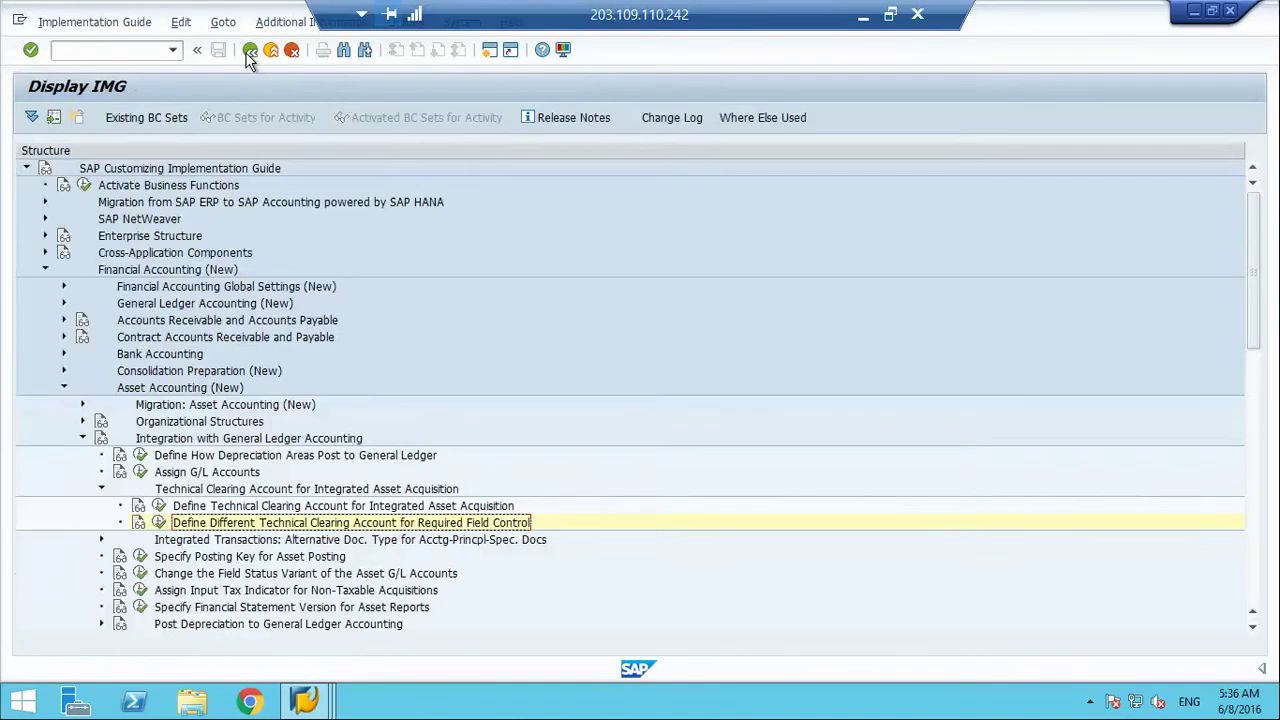
click(863, 15)
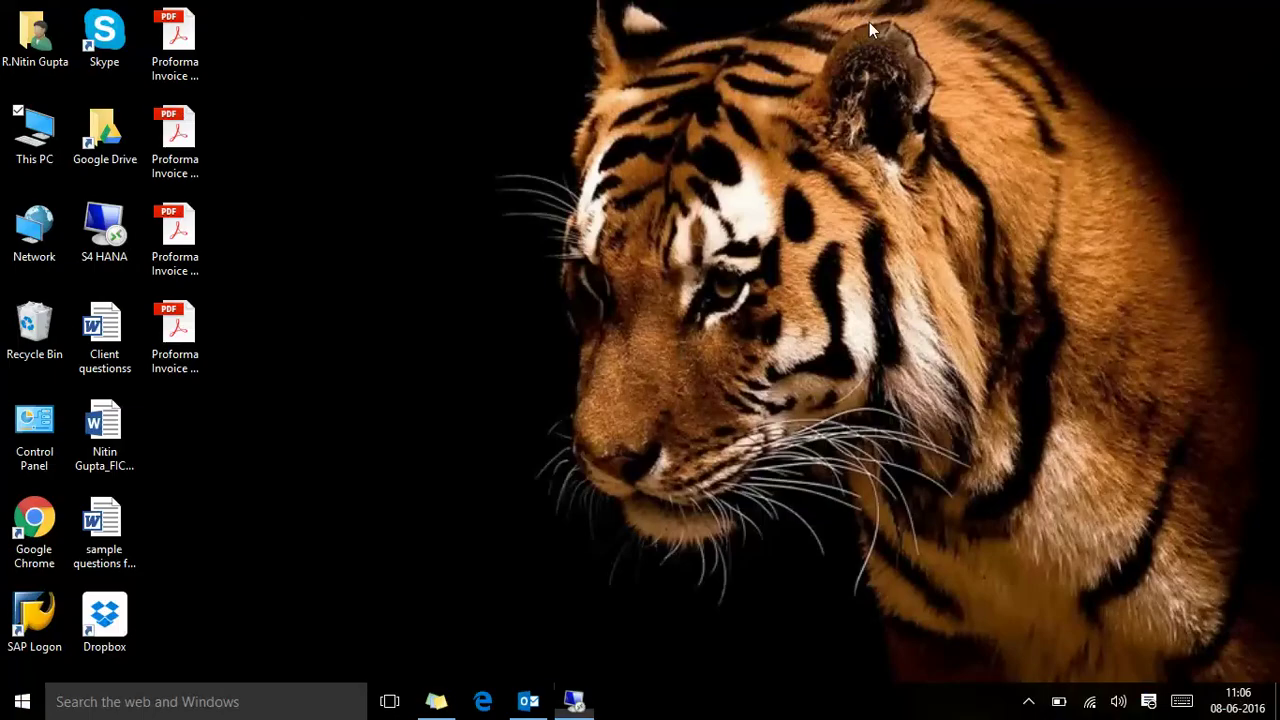
click(1028, 701)
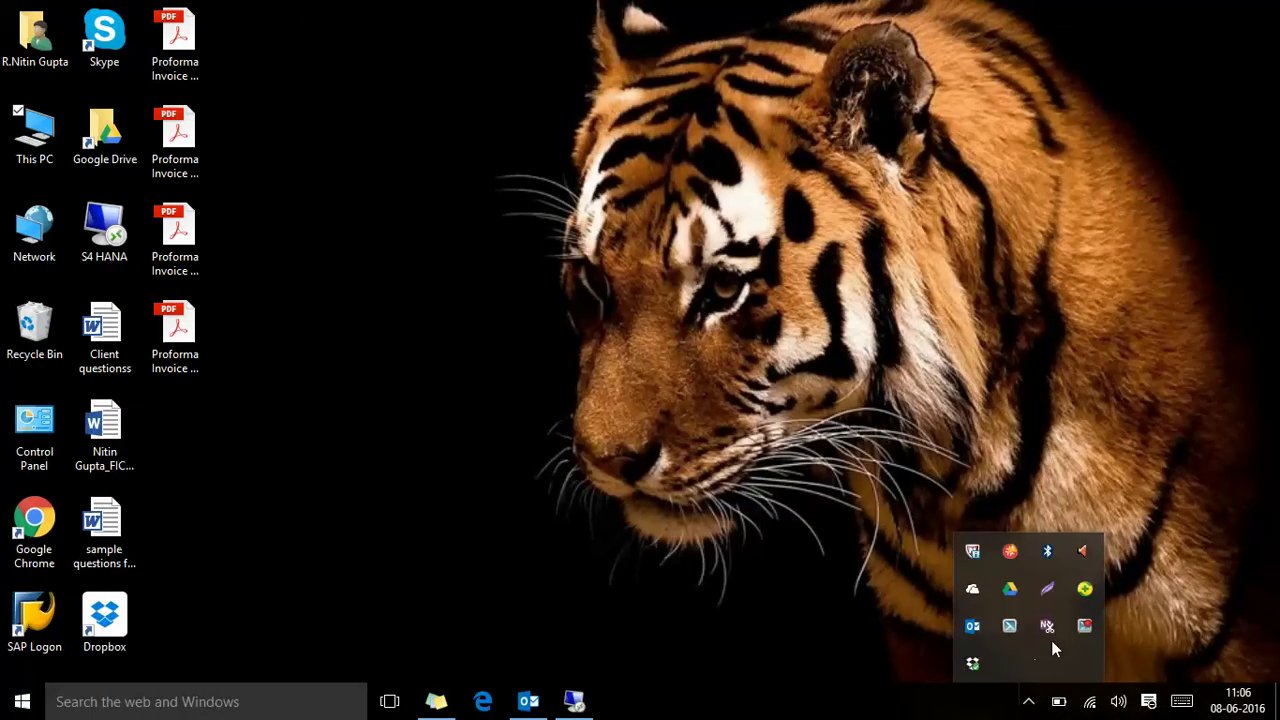
click(574, 701)
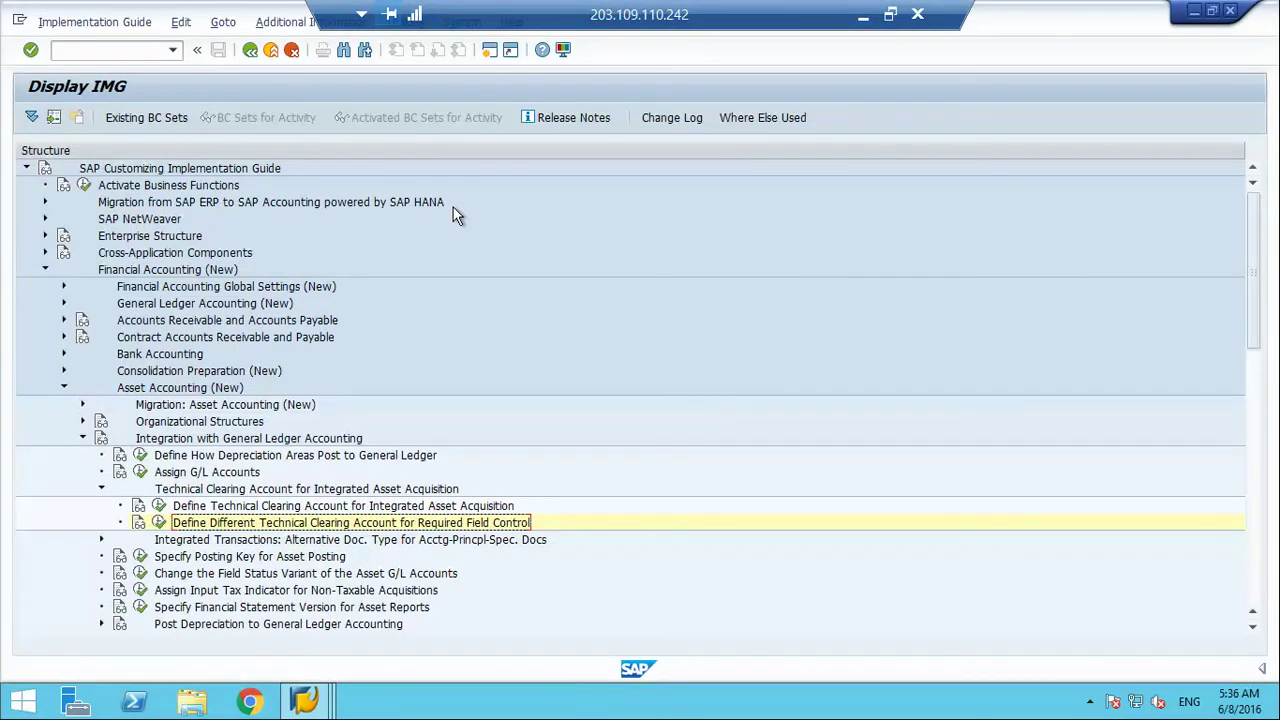
Step: Examine the Specify Alternative Document Type for Acctg-Principle-Specific Documents activity under Integrated Transactions and read its documentation
click(101, 489)
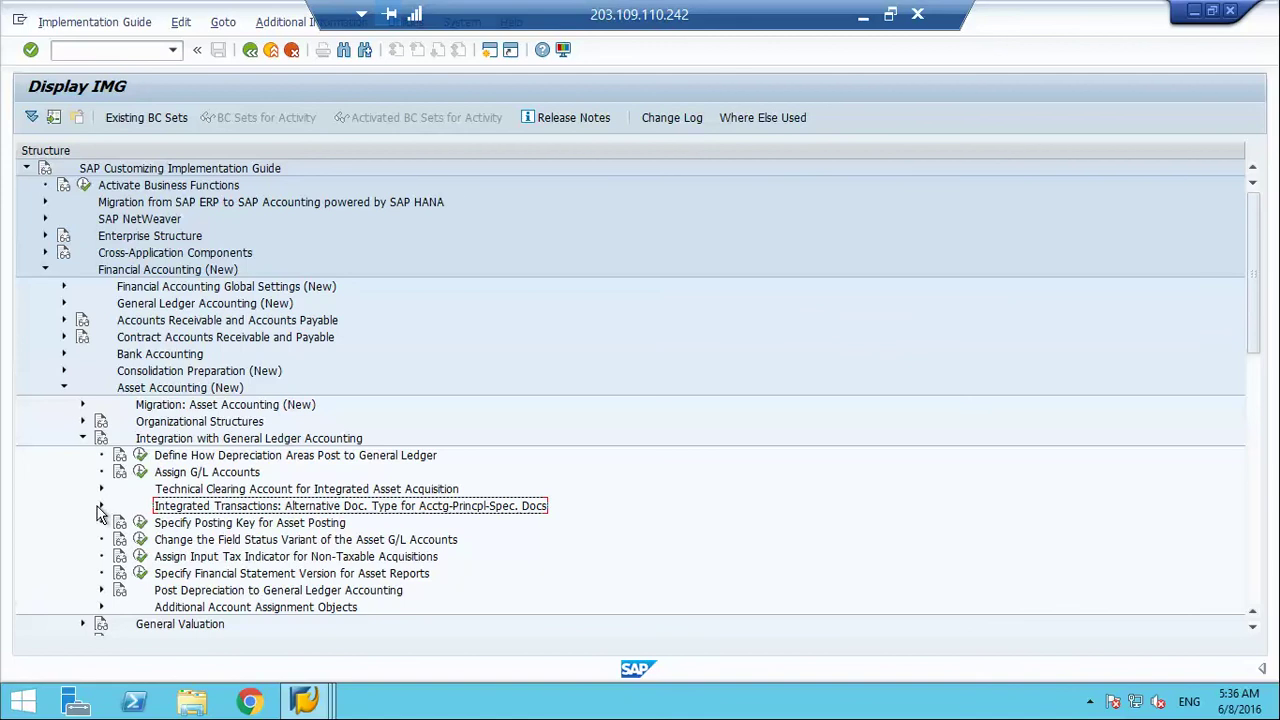
click(101, 506)
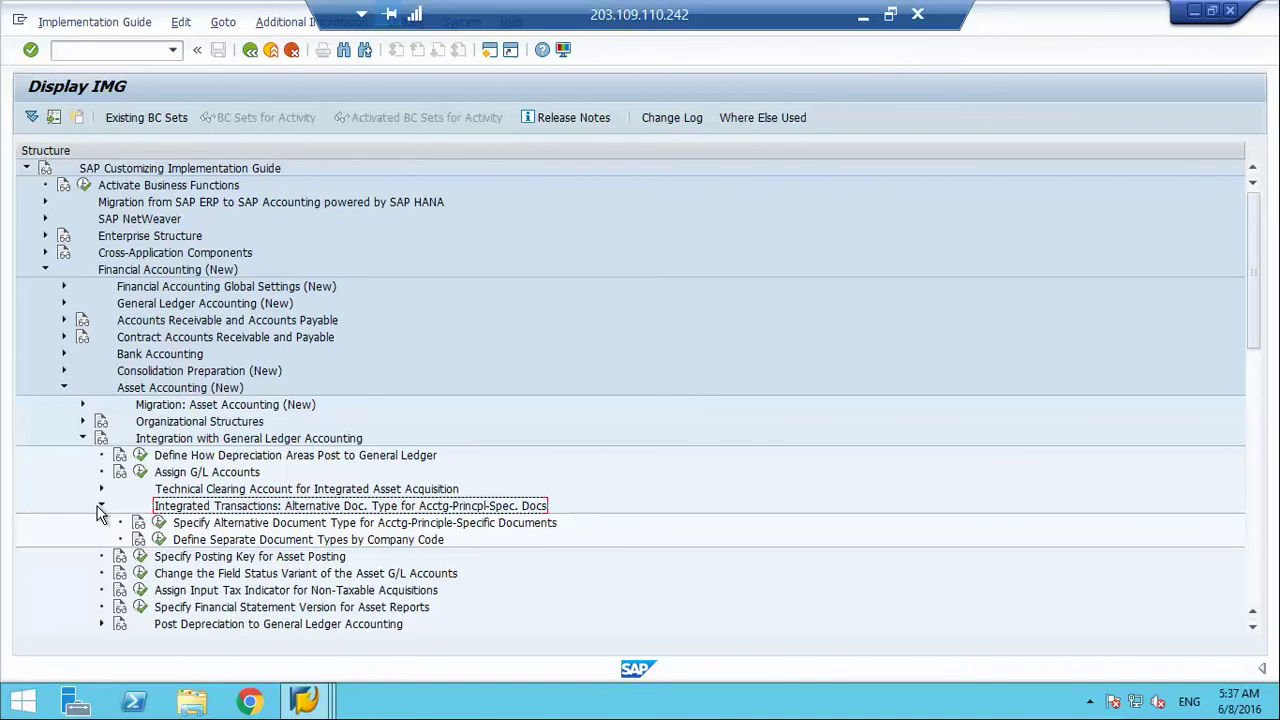
click(158, 524)
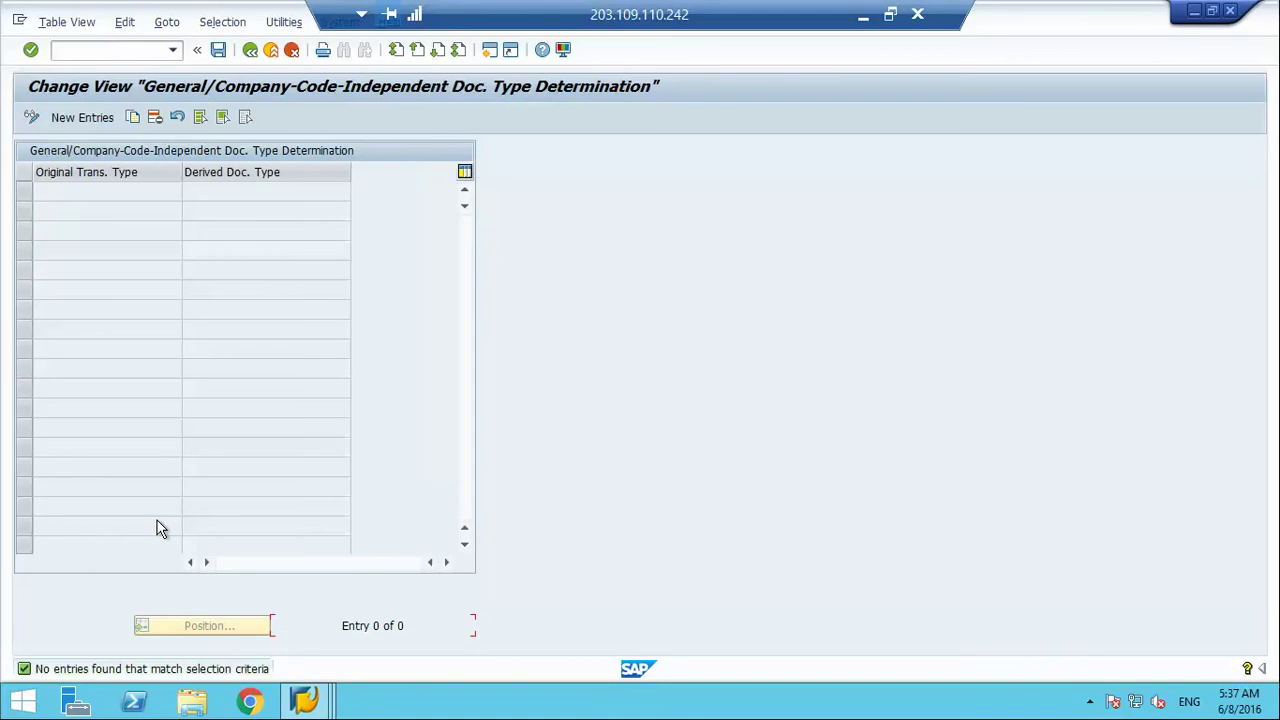
click(250, 49)
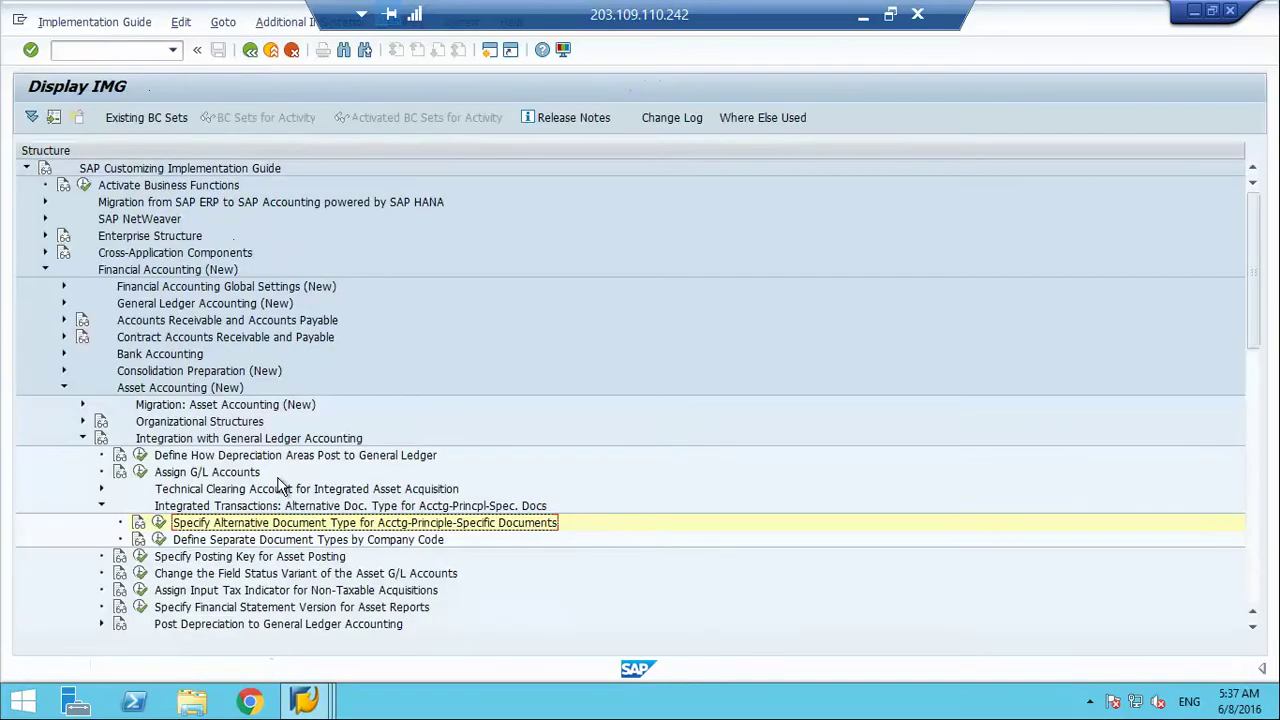
click(138, 523)
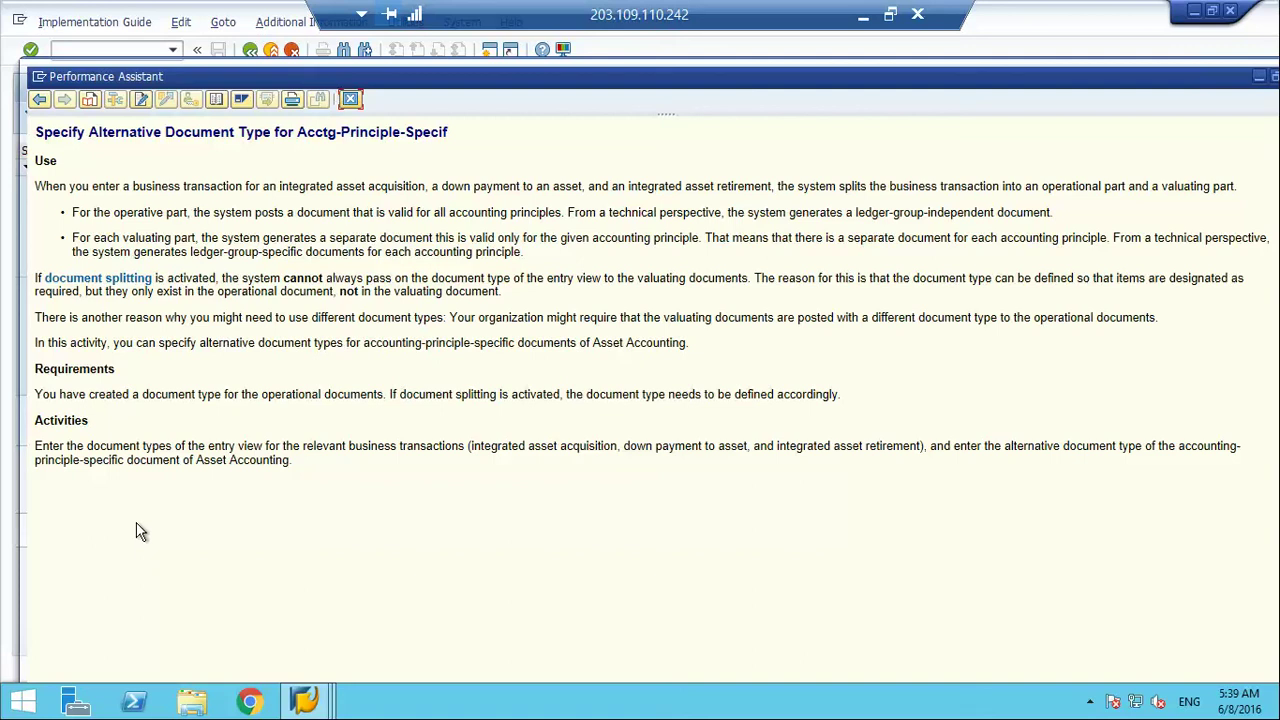
click(351, 100)
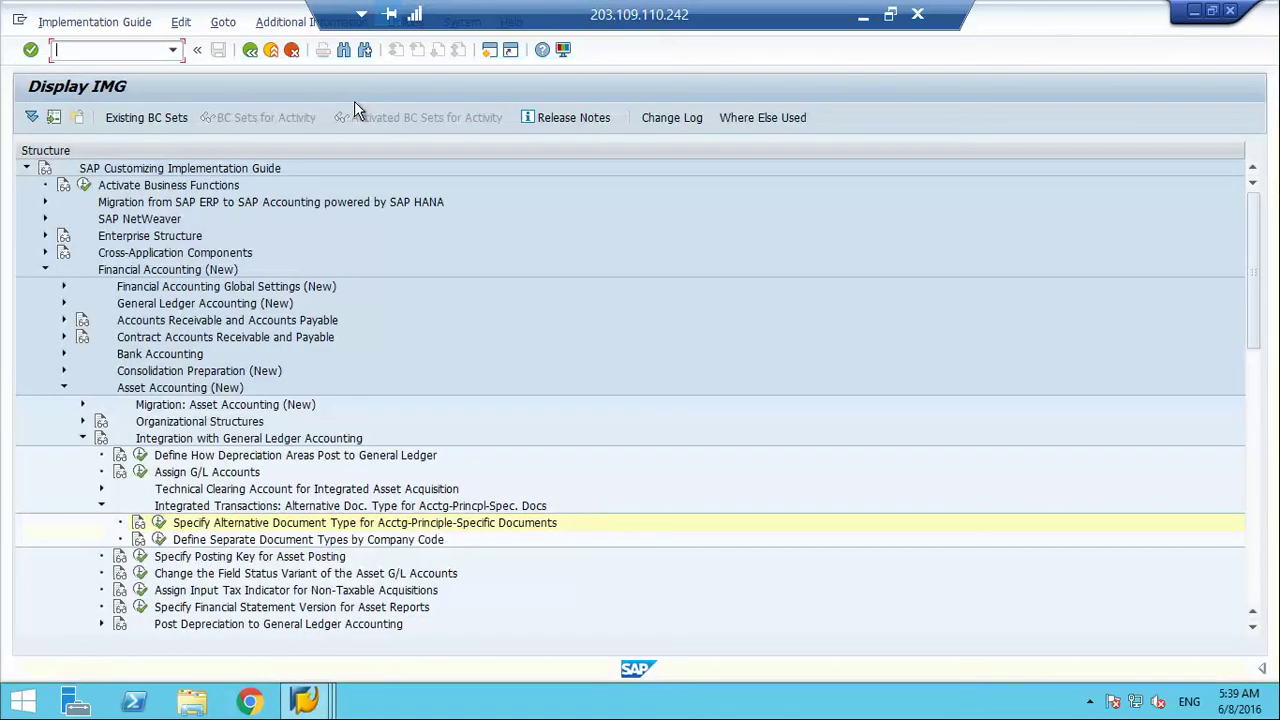
Step: Add a company-code-independent document type entry with original transaction type KR and derived document type AA
click(158, 523)
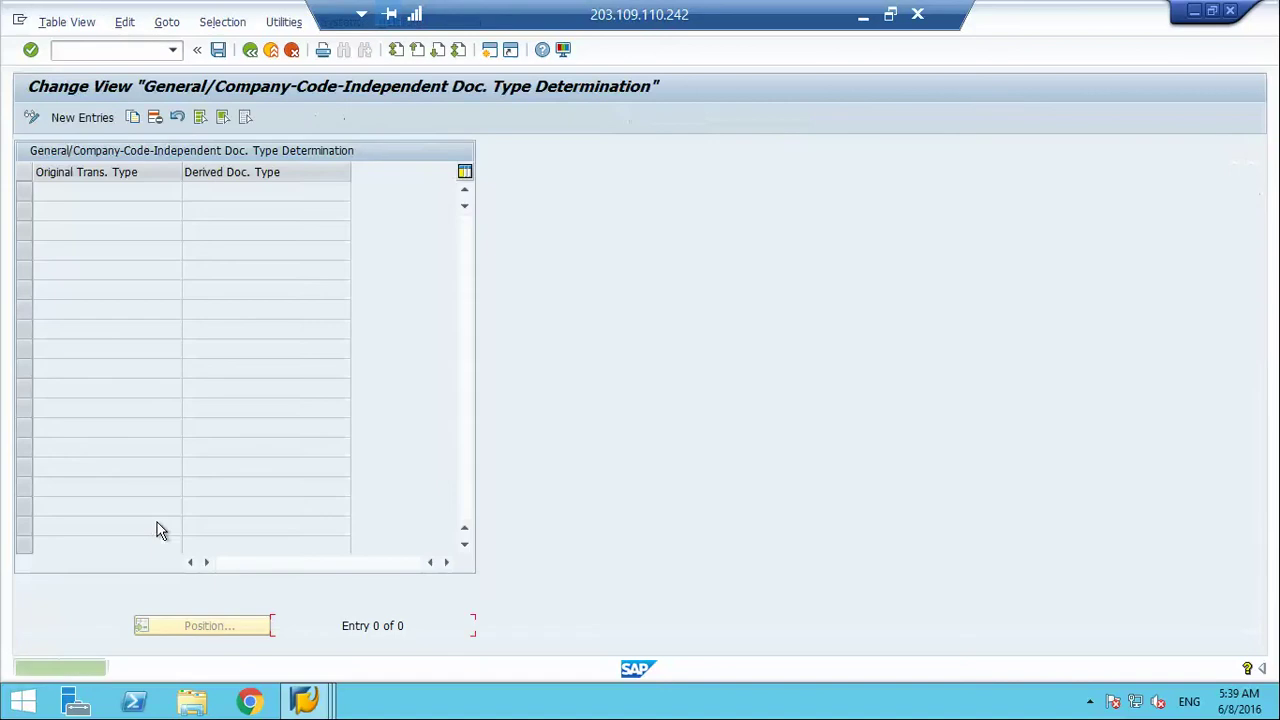
click(72, 115)
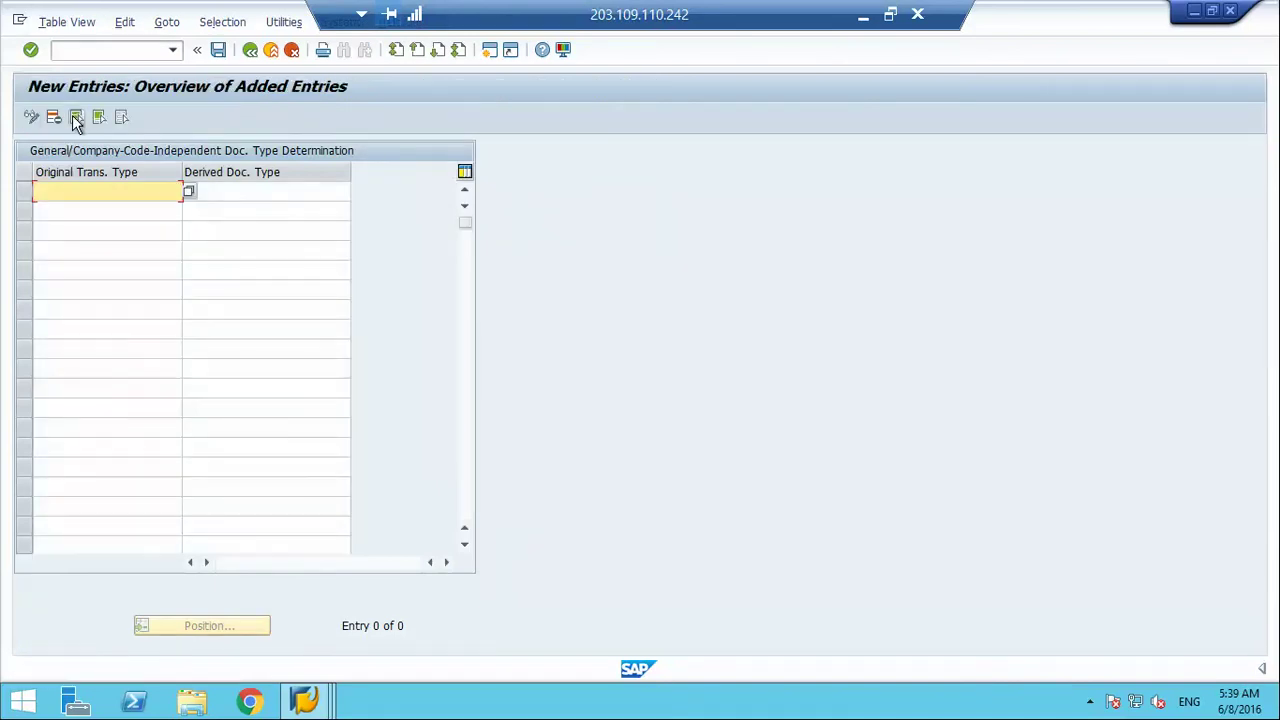
text(KR)
key(Tab)
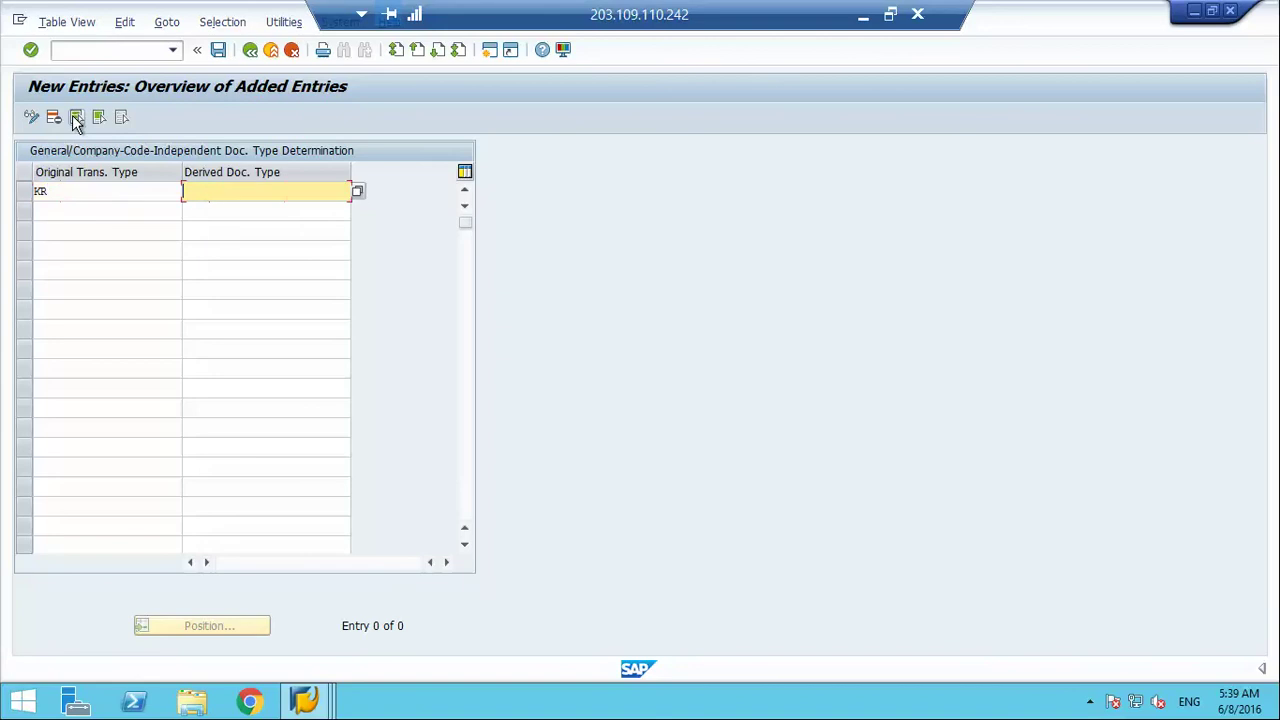
text(AA)
key(Return)
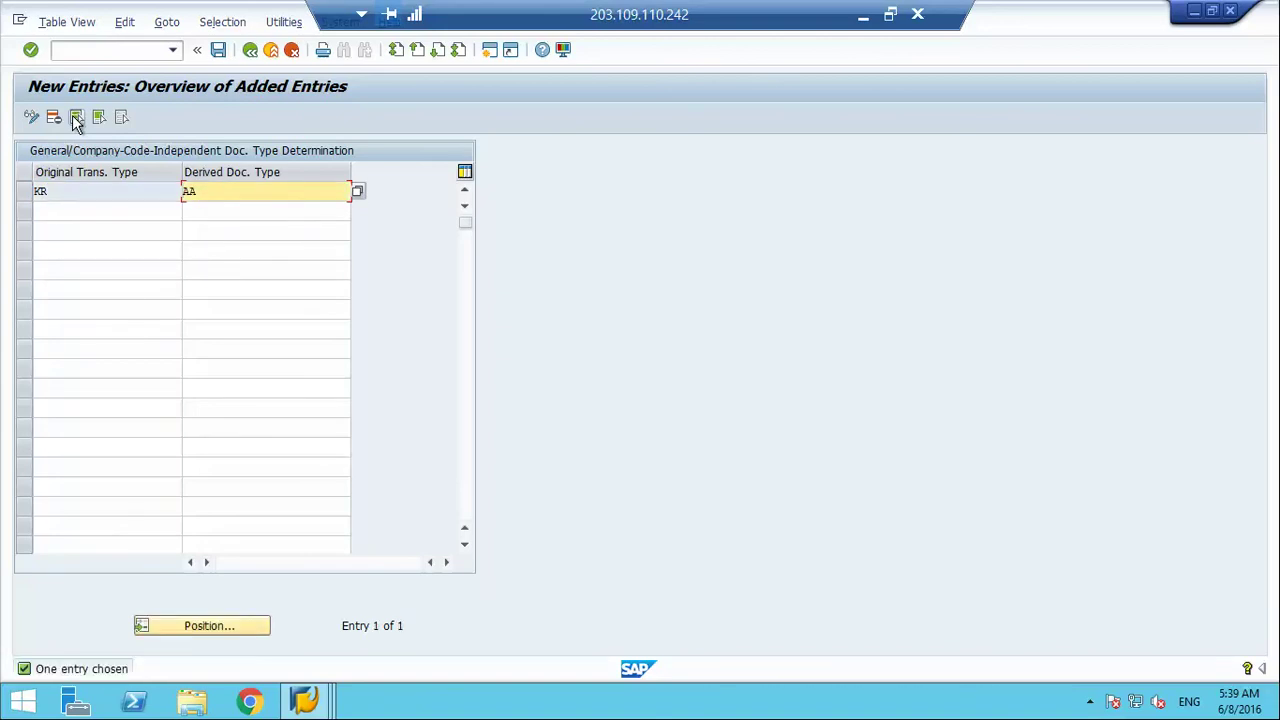
Step: Re-enter AA as the derived document type for KR and save the new entry
click(104, 199)
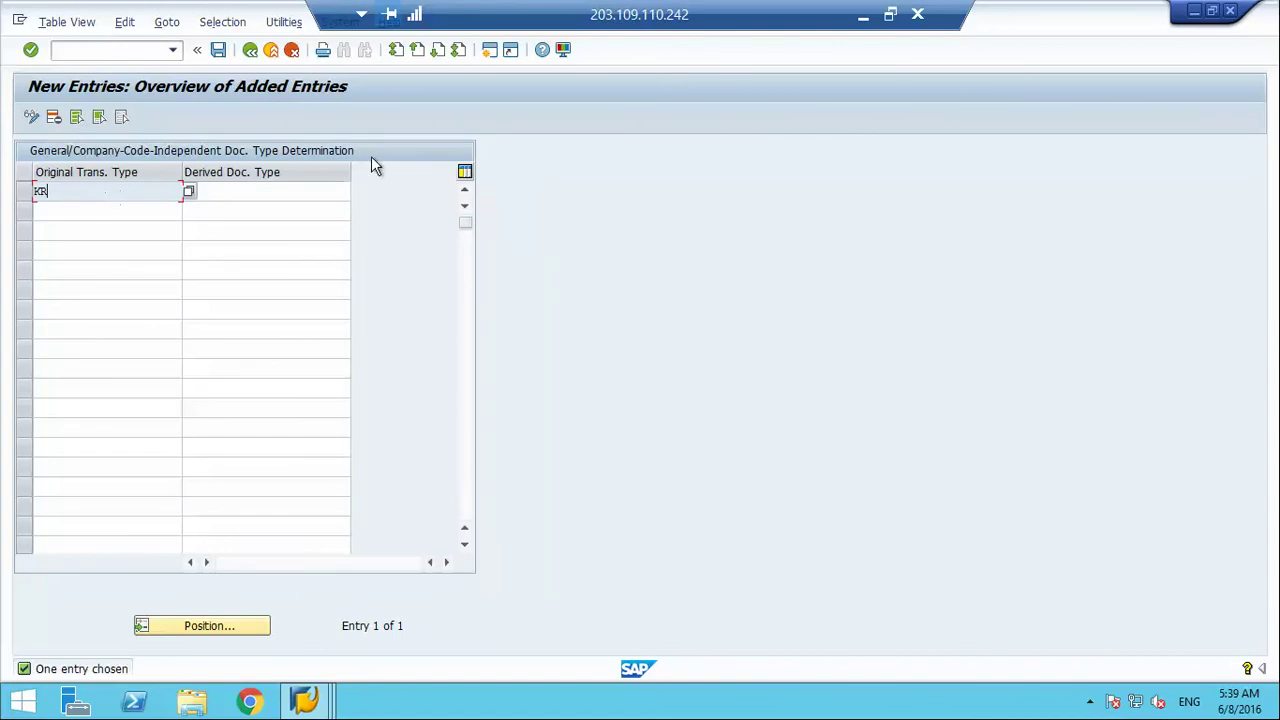
click(317, 191)
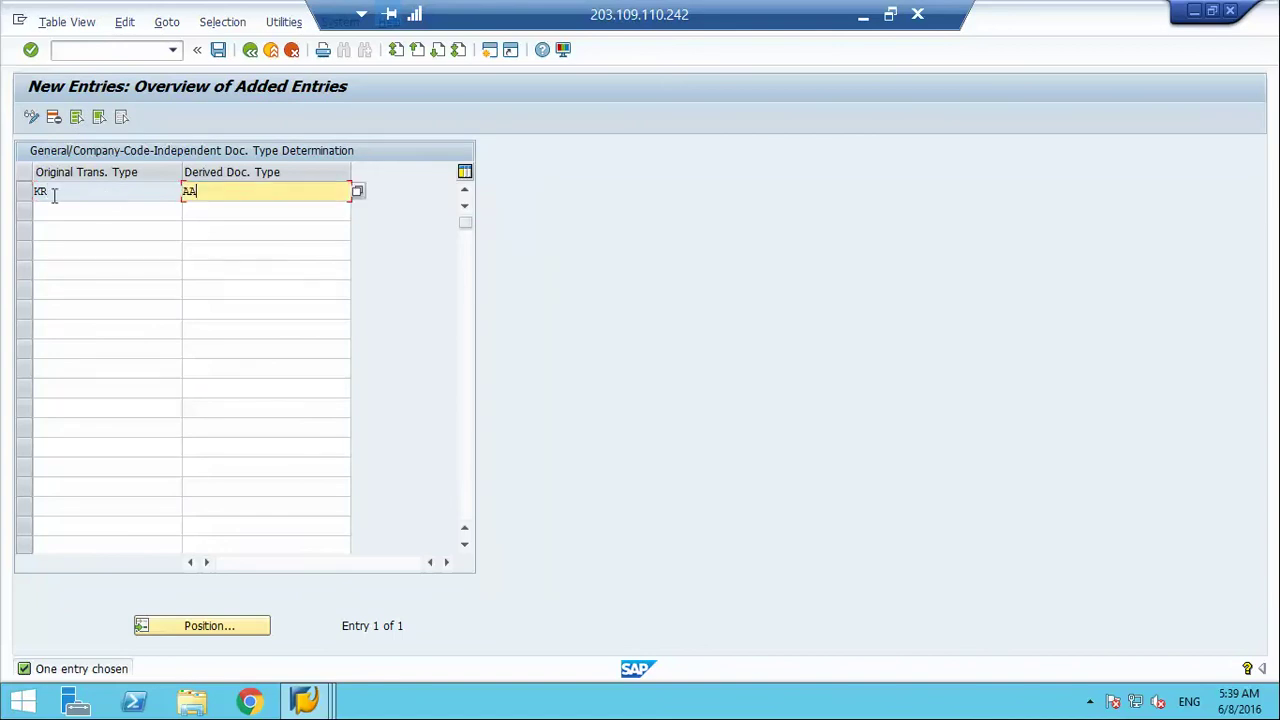
key(BackSpace)
key(BackSpace)
click(54, 194)
click(229, 193)
text(AA)
click(218, 51)
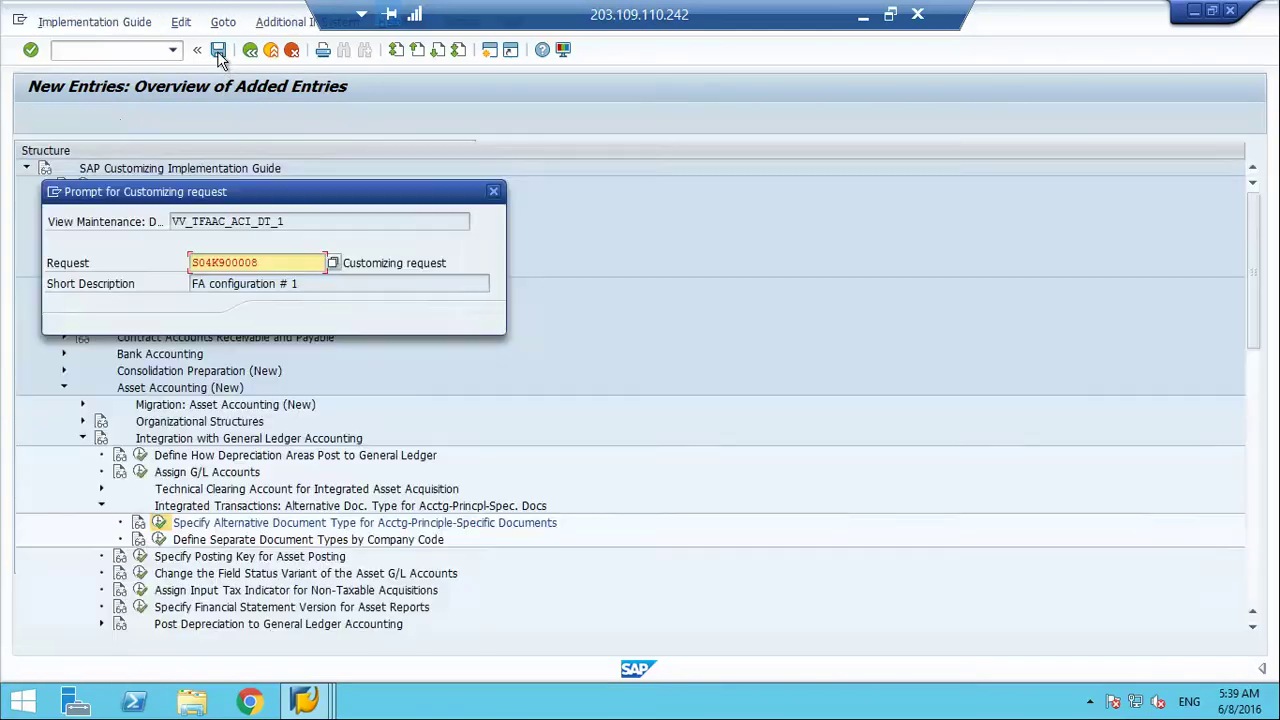
Step: Record the company-code-independent KR entry in the FA configuration # 1 customizing request and return to the implementation guide
key(Return)
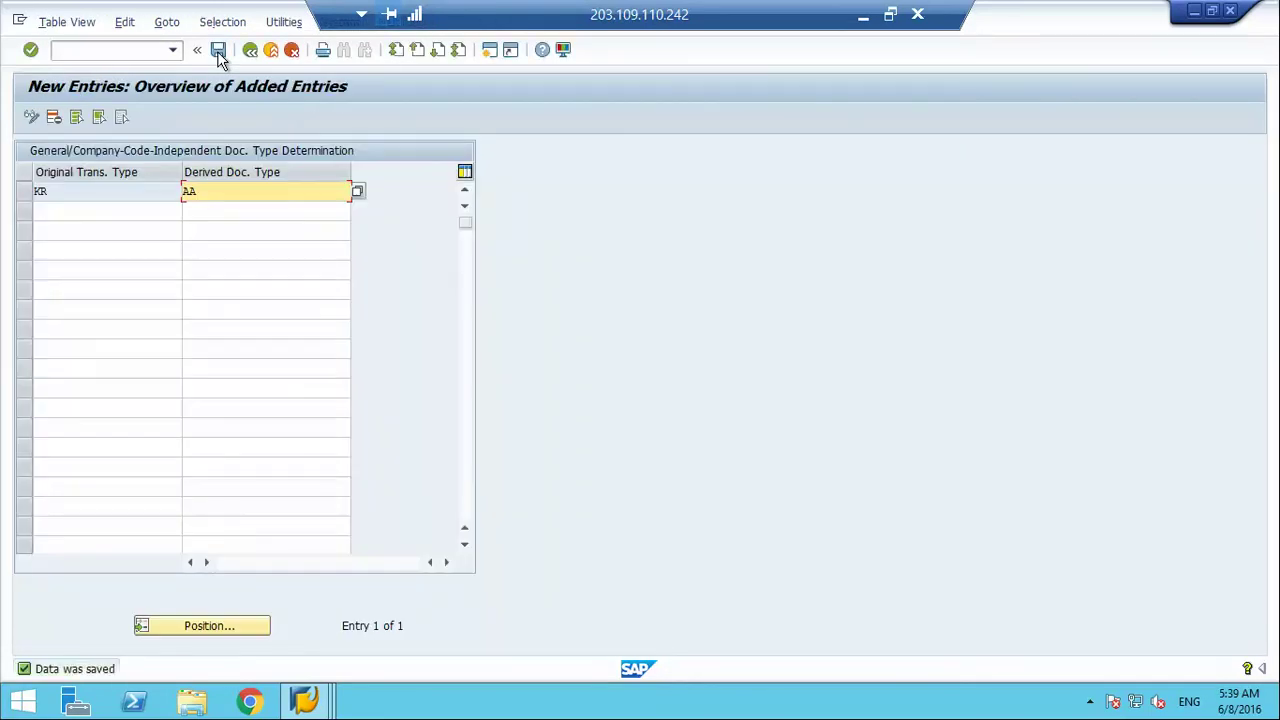
click(250, 55)
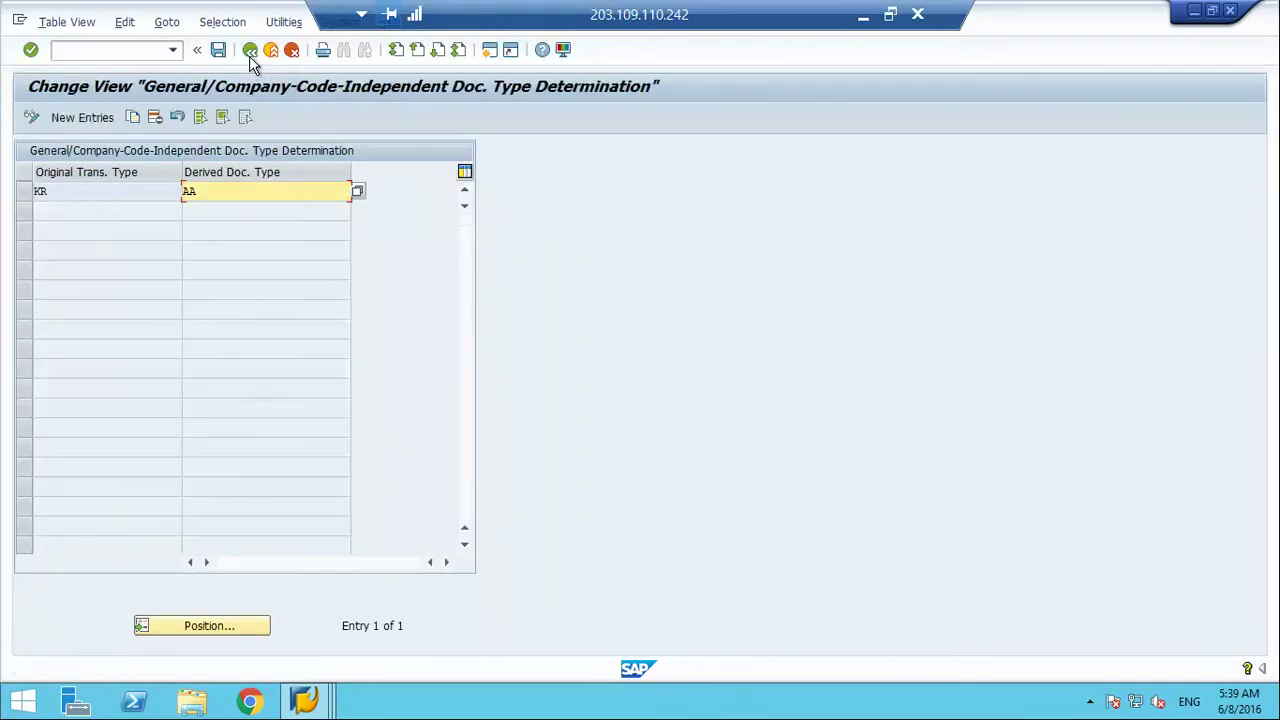
click(250, 50)
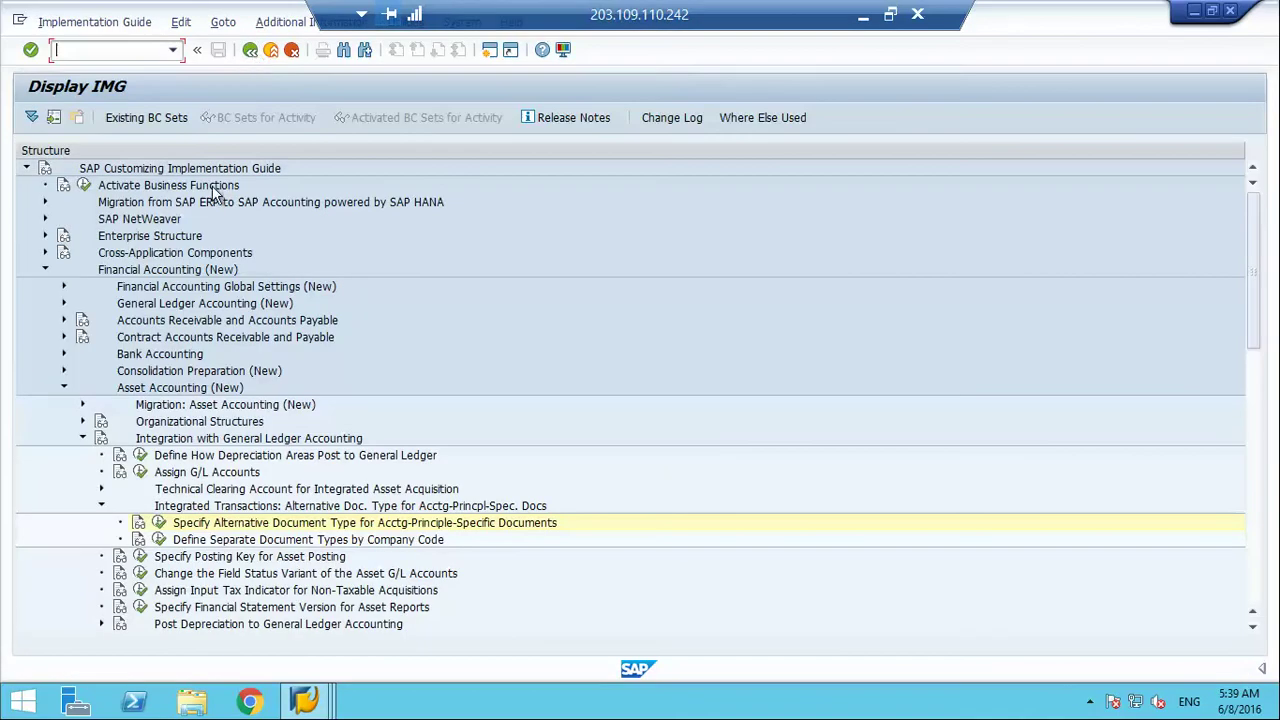
Step: Open the Define Separate Document Types by Company Code activity and check its existing KR entry
click(157, 541)
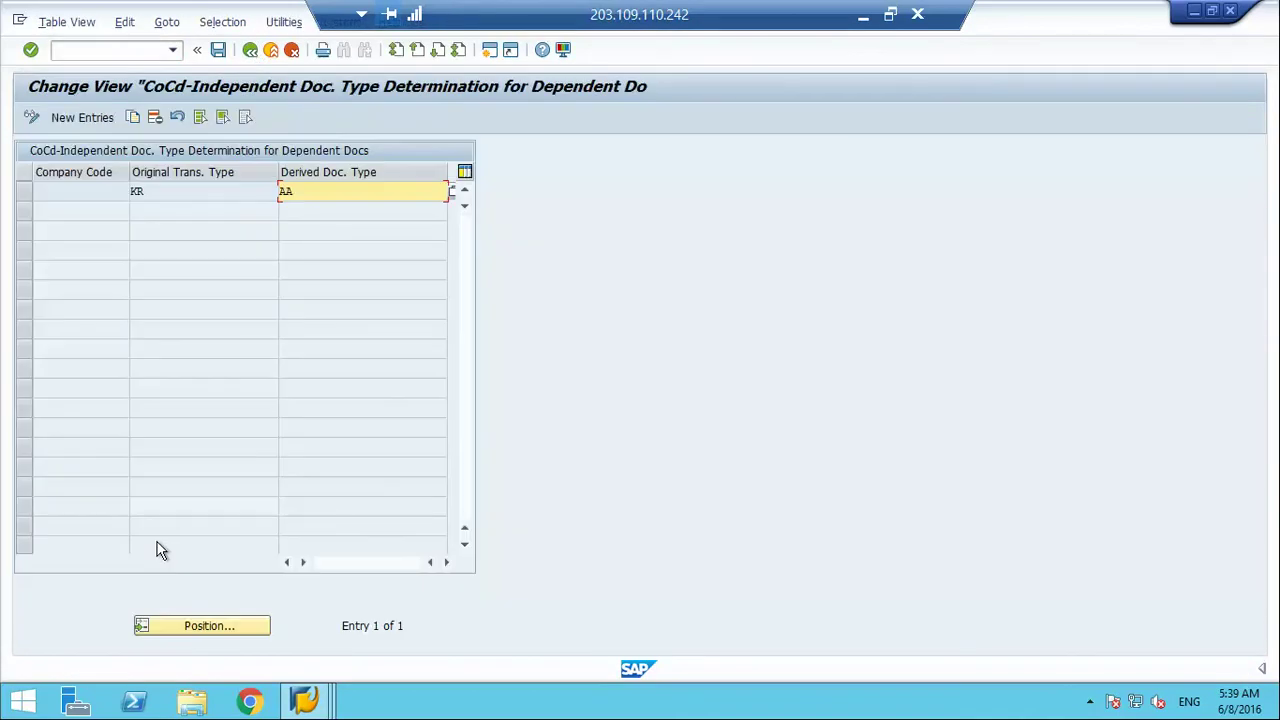
click(24, 191)
click(32, 119)
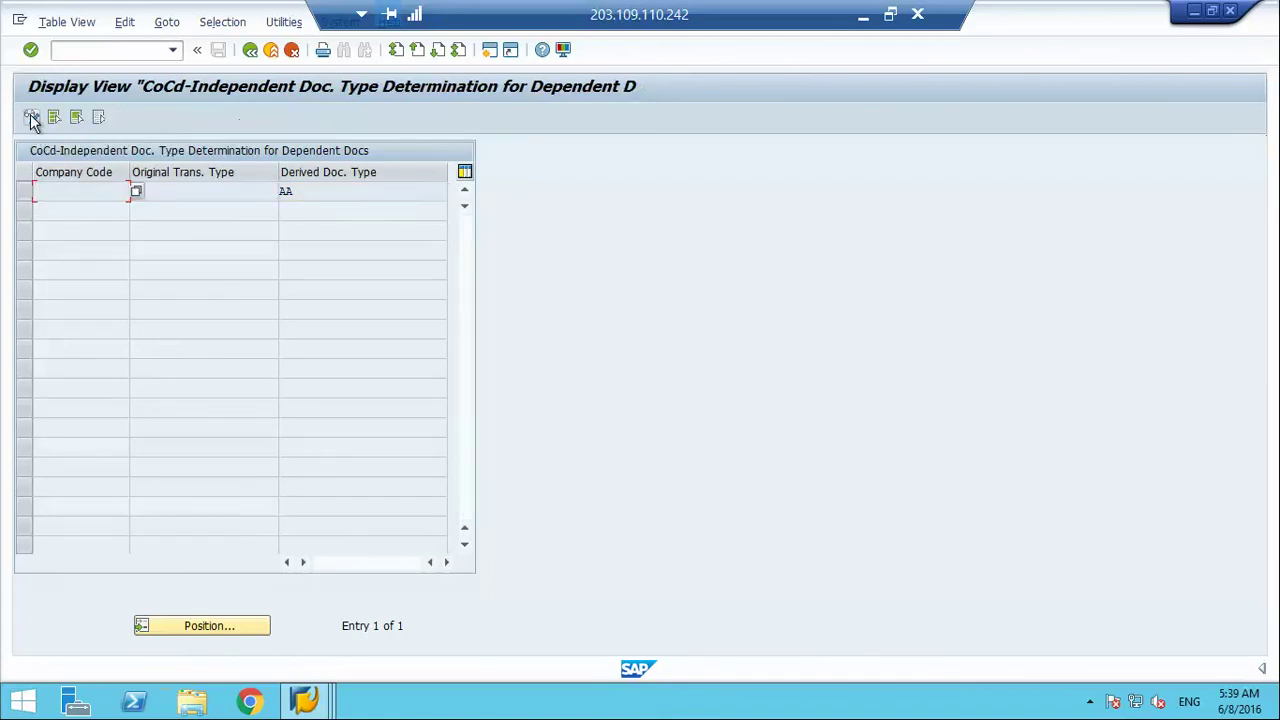
click(32, 119)
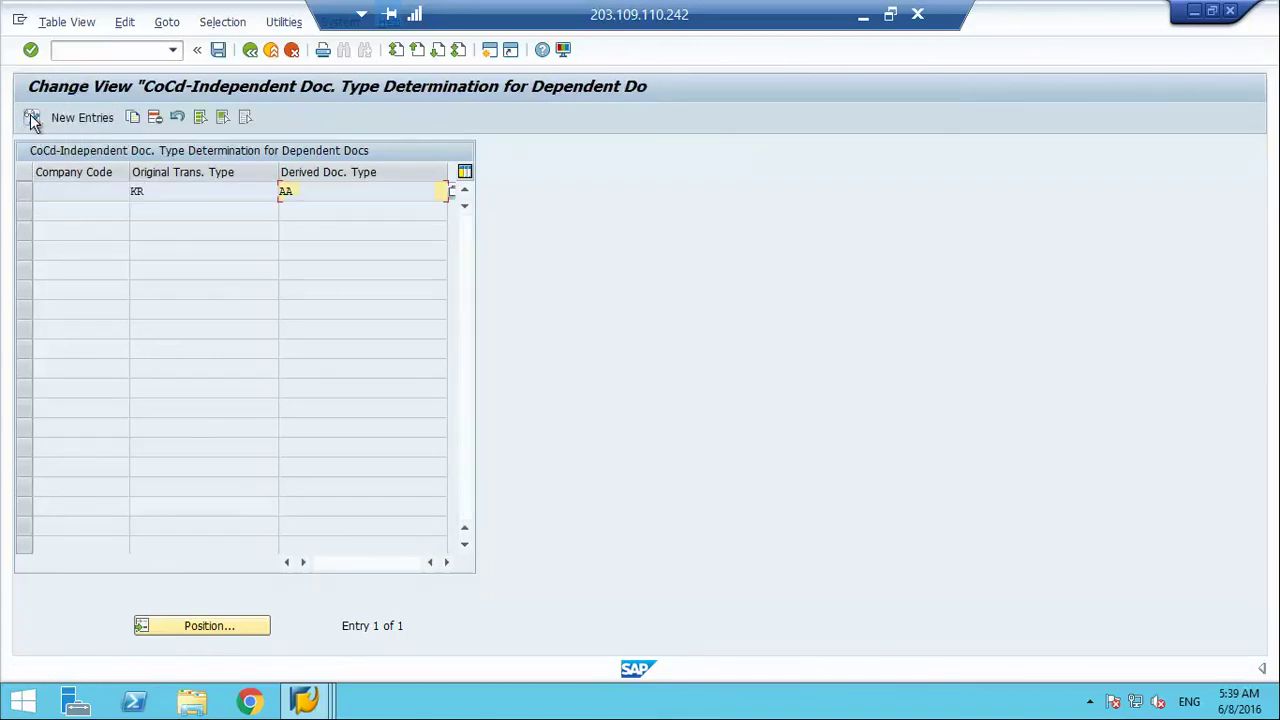
Step: Add a document type entry for company code AA01 with original transaction type KR and derived document type AA
click(80, 118)
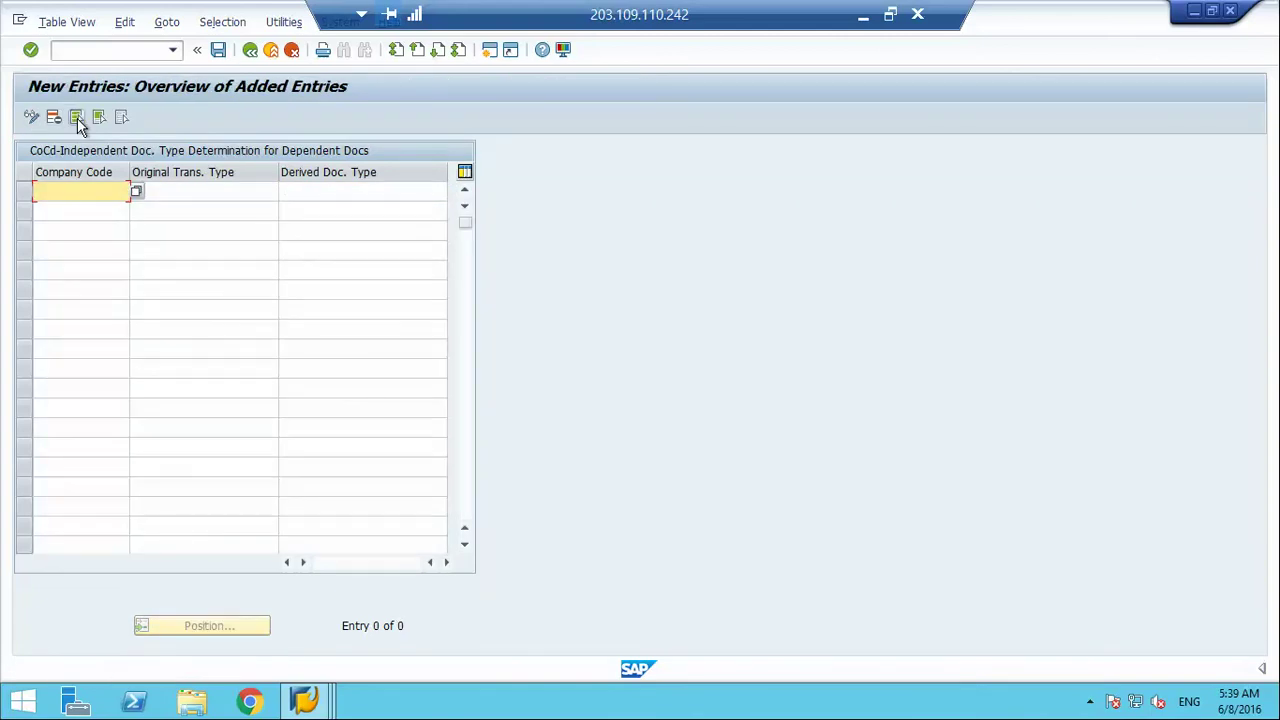
text(AA01)
key(Tab)
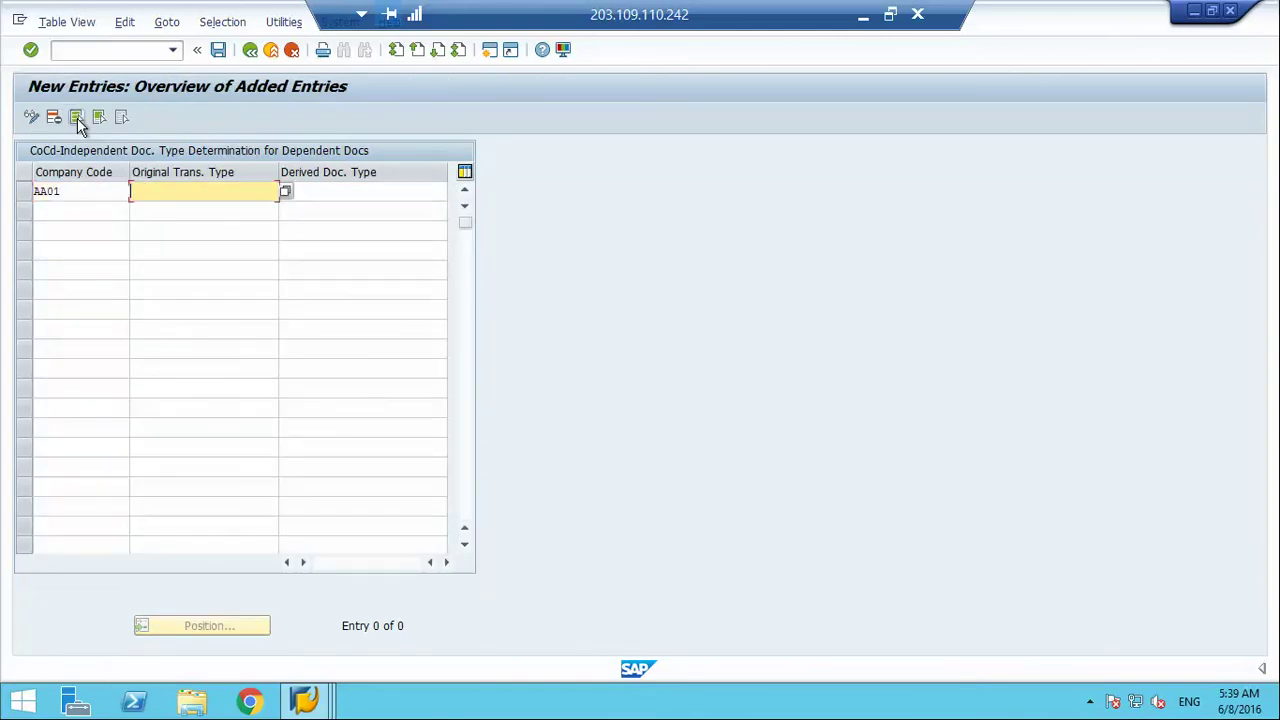
text(KR)
key(Tab)
text(AA)
key(Return)
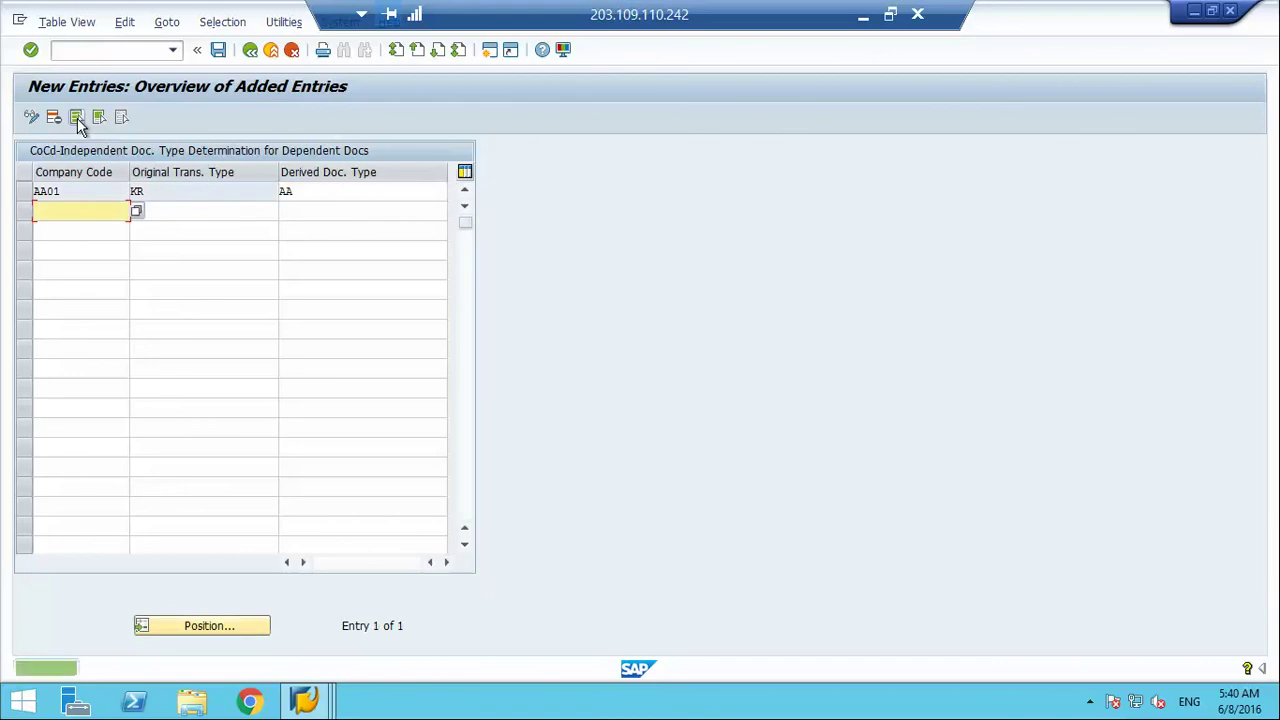
Step: Save the AA01 entry in the FA configuration # 1 customizing request and return to the implementation guide
click(77, 118)
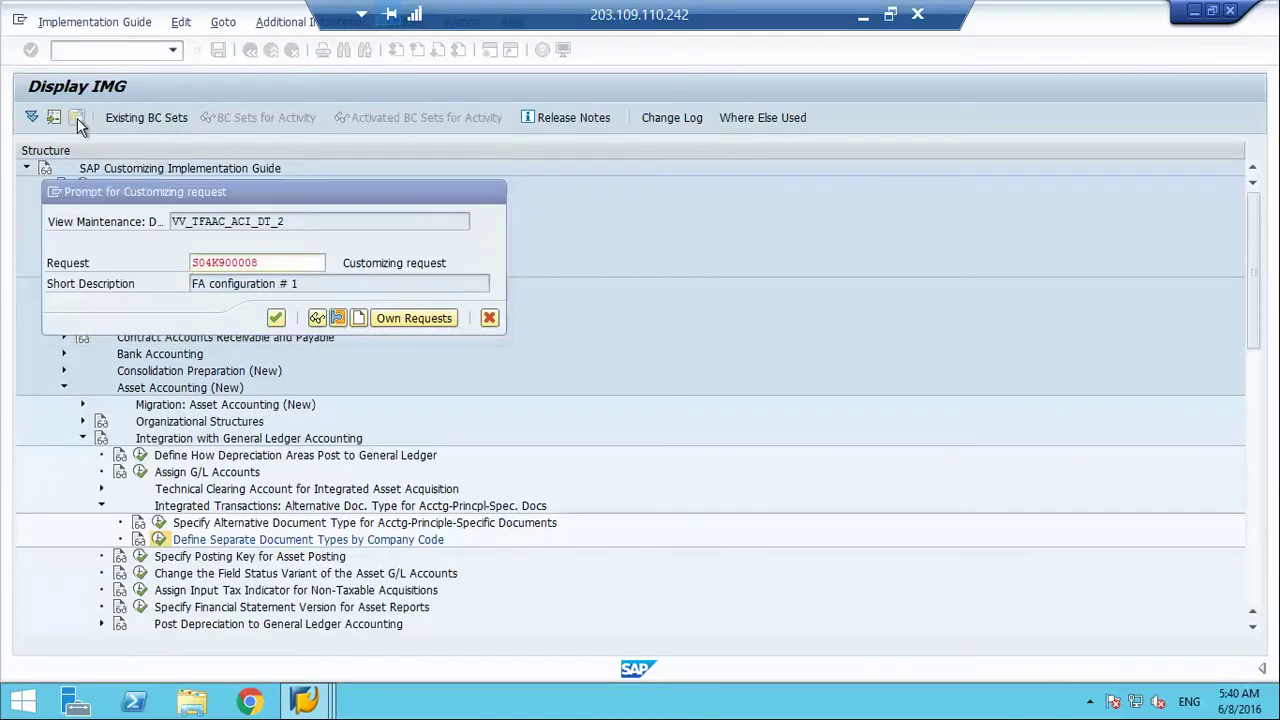
key(Return)
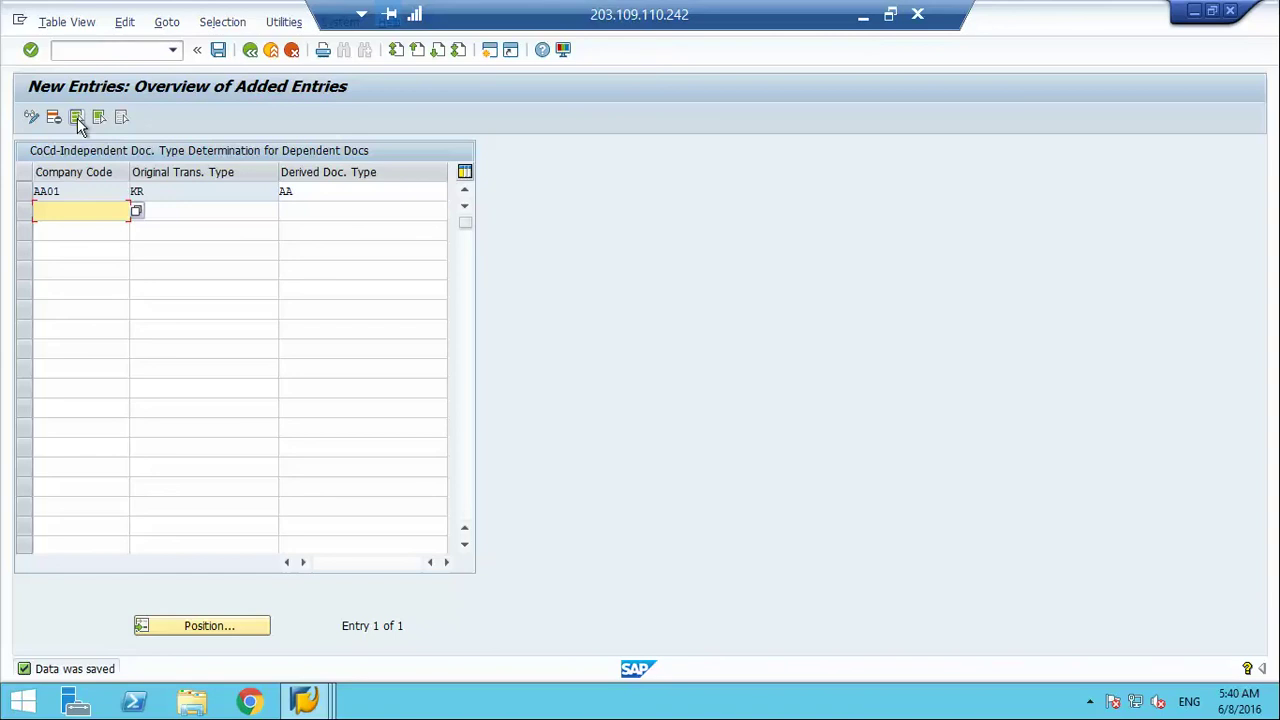
click(250, 50)
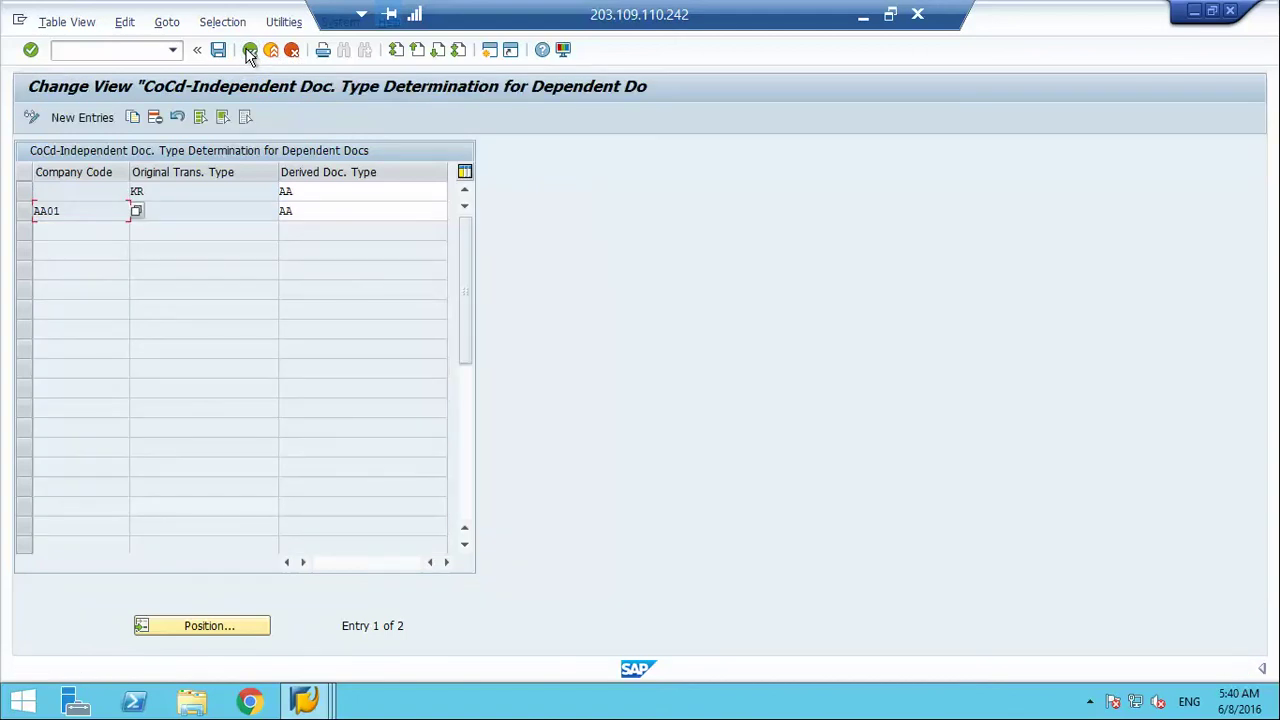
click(250, 50)
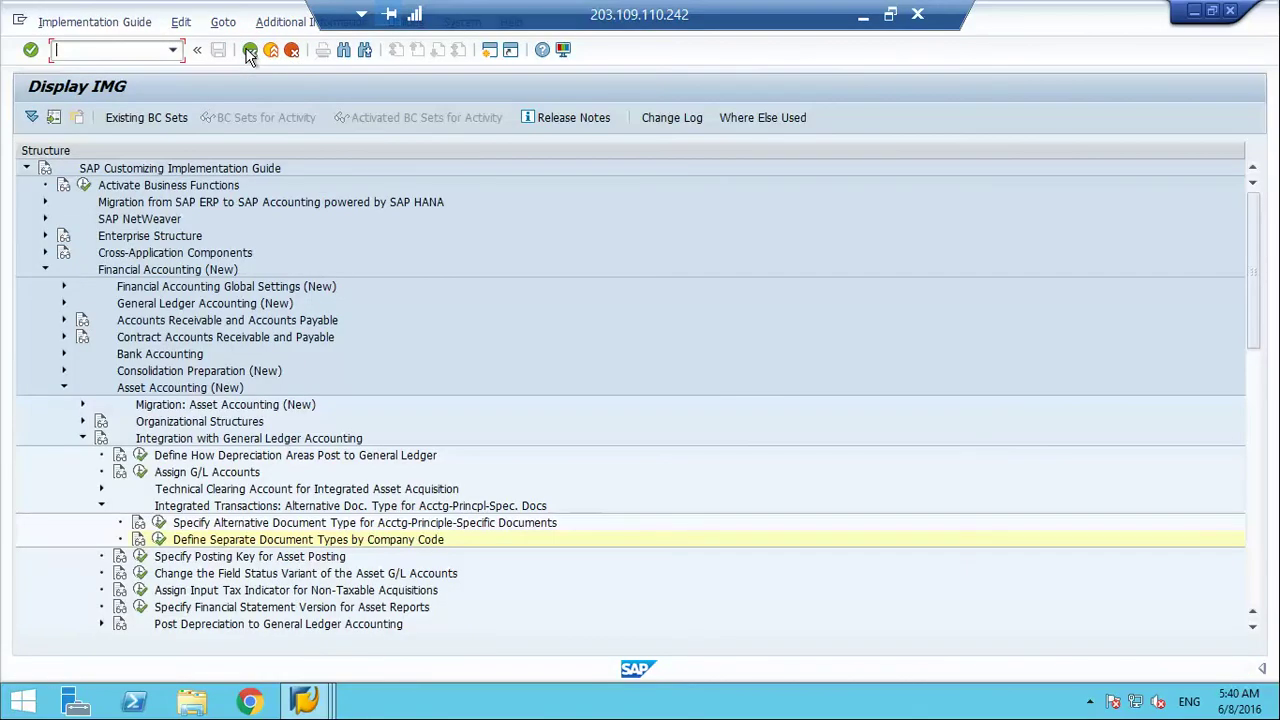
Step: Collapse the Integrated Transactions: Alternative Doc. Type node and minimize the remote desktop session
click(101, 506)
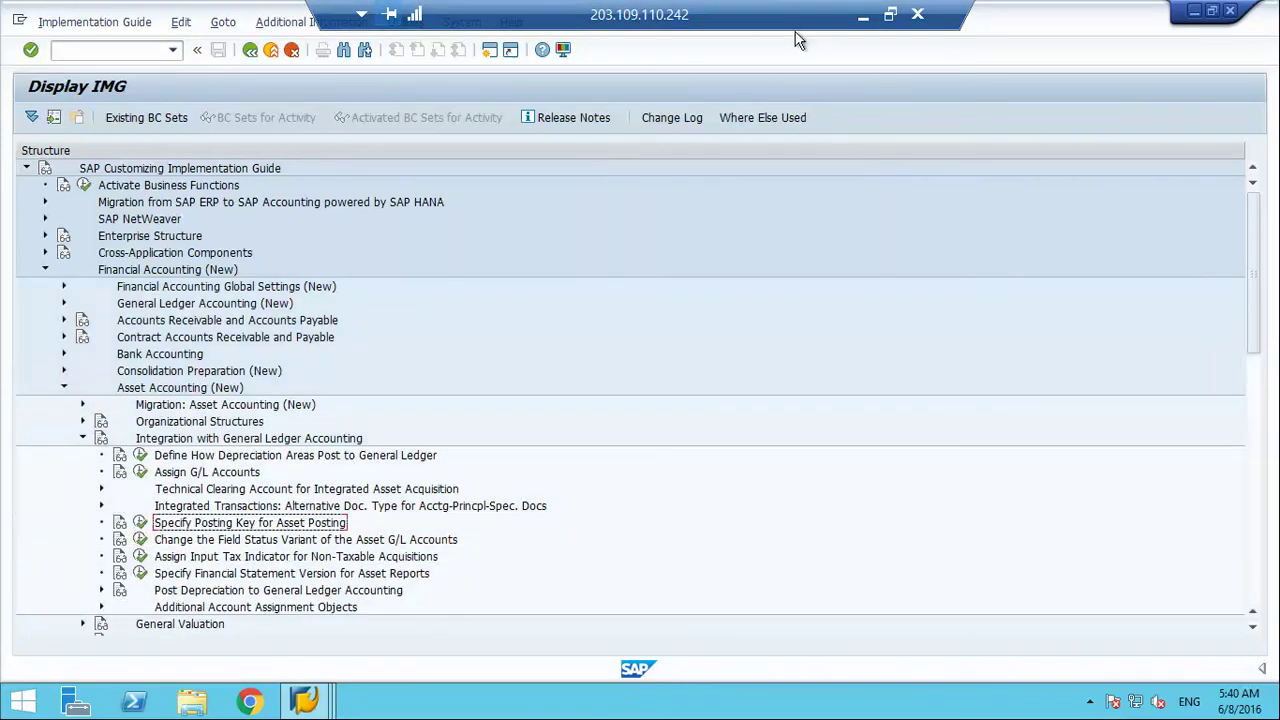
click(868, 17)
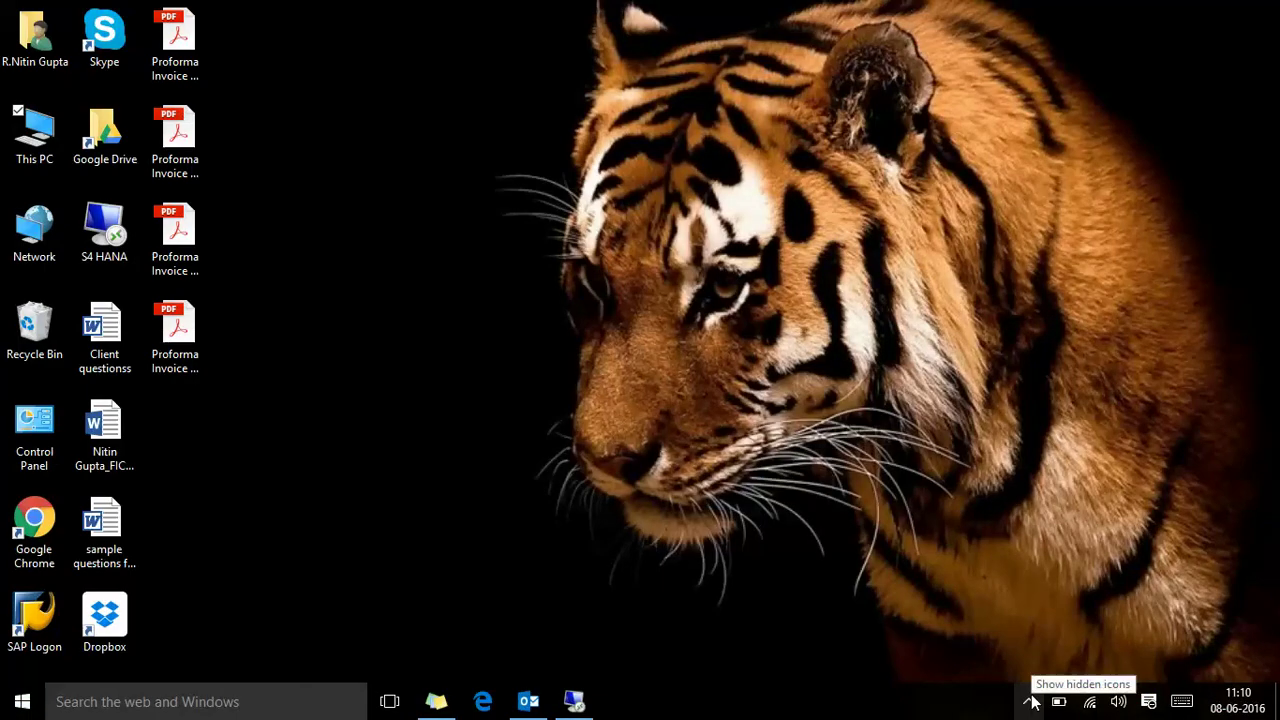